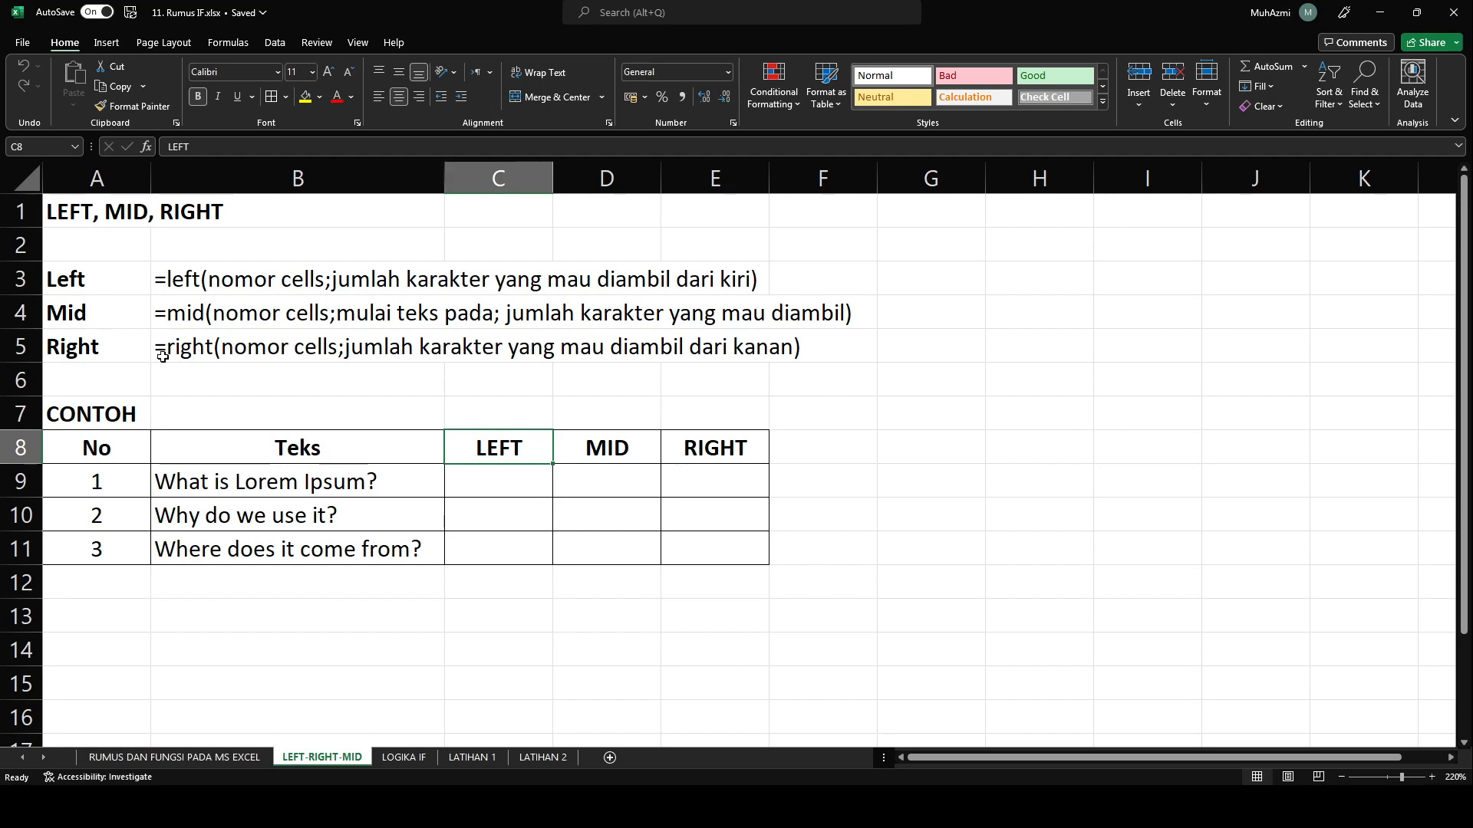
Read through the LEFT, MID and RIGHT syntax notes in B3:B5.
click(181, 301)
click(105, 273)
click(101, 242)
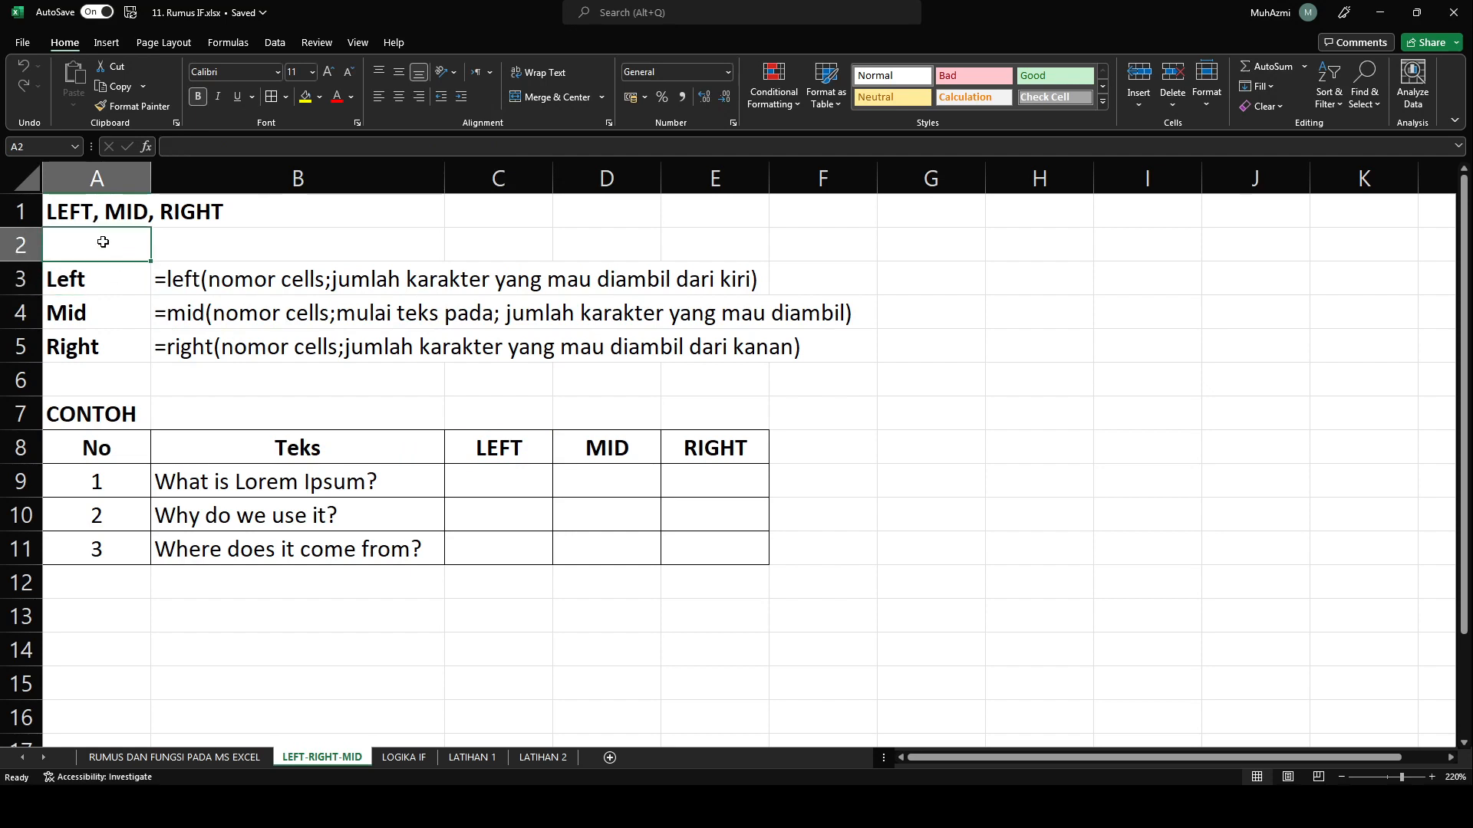
click(86, 212)
drag(85, 212, 1068, 582)
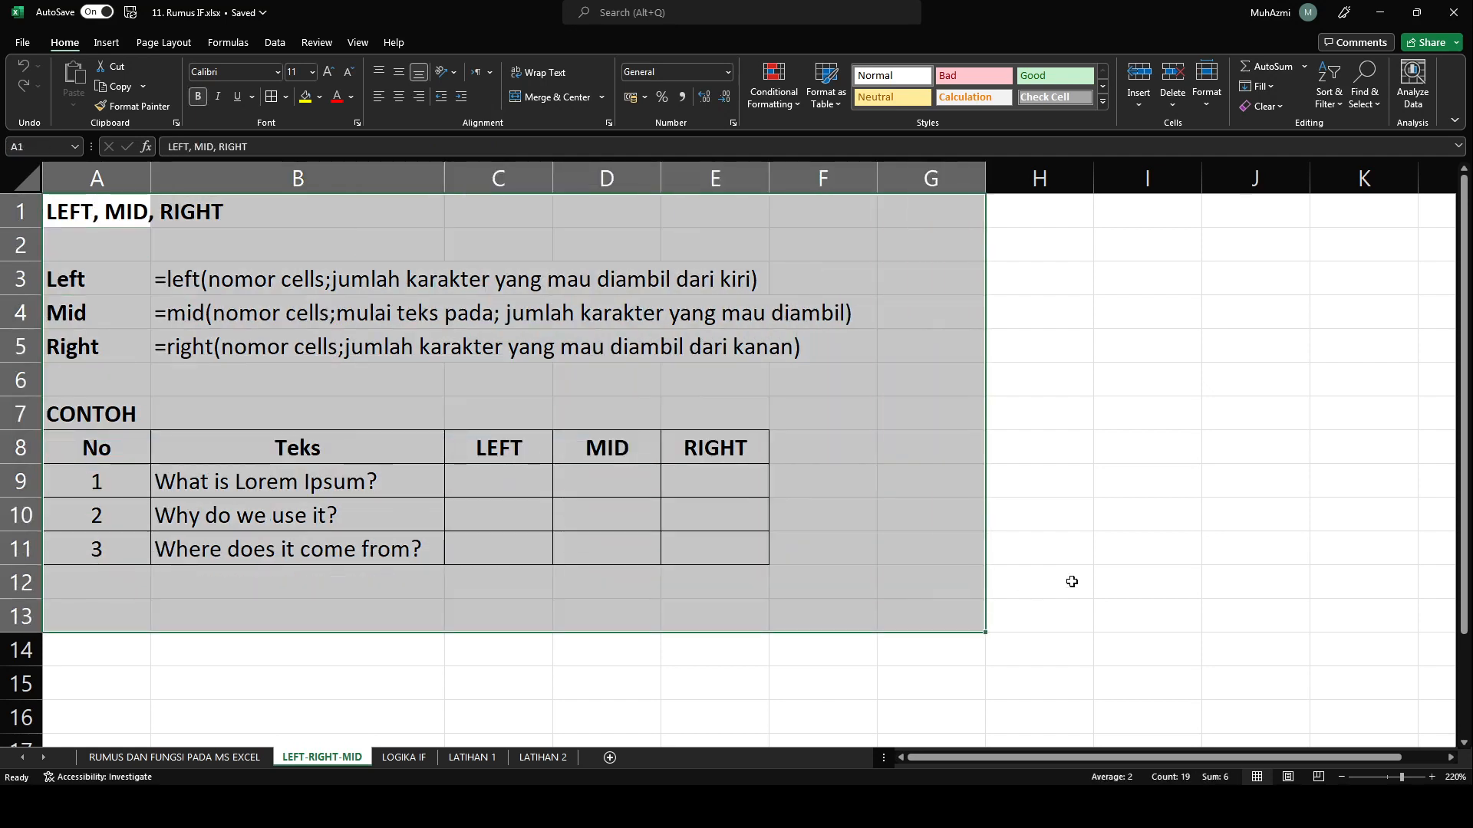
click(1068, 583)
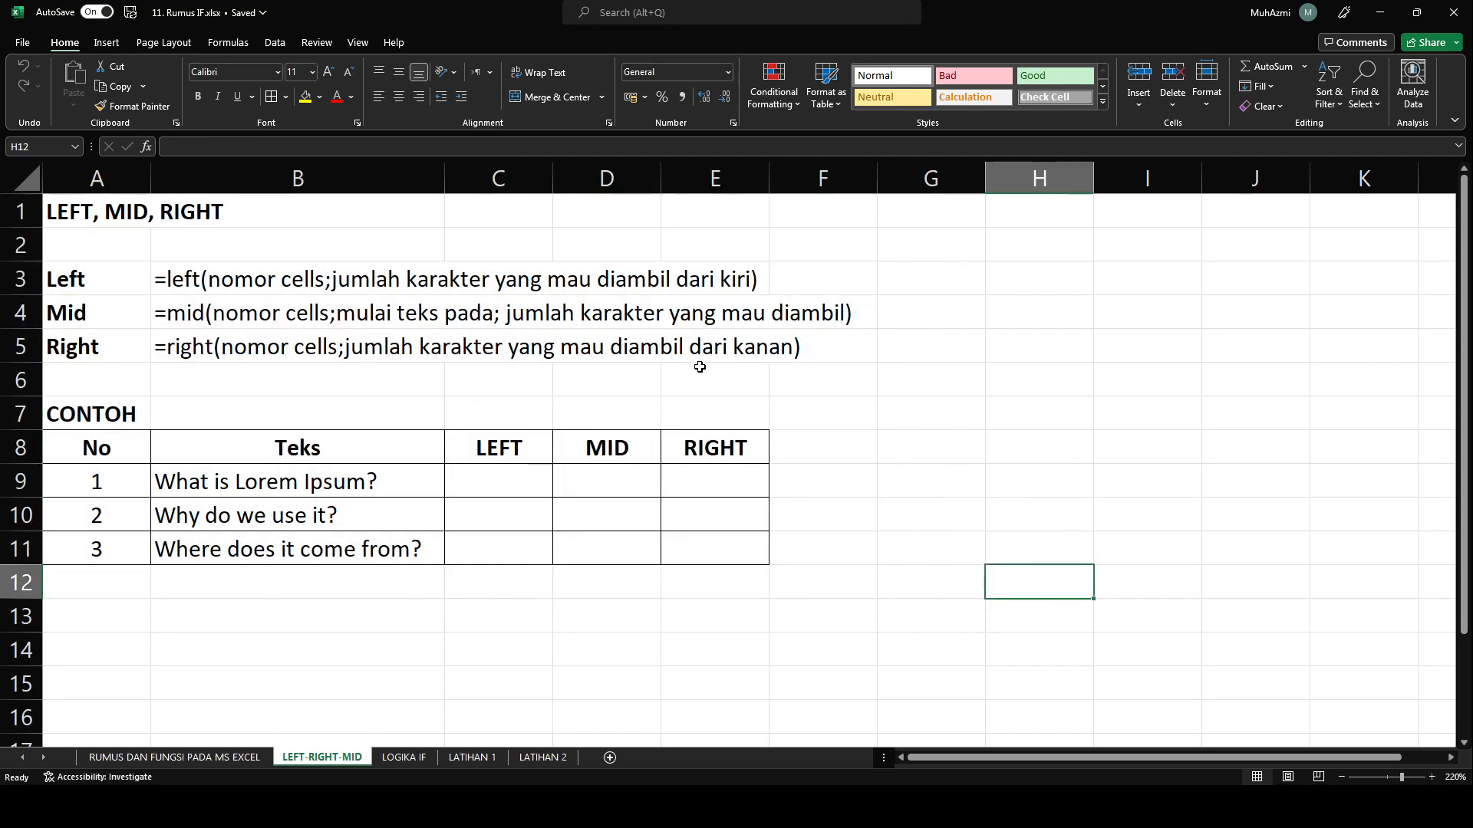
click(193, 277)
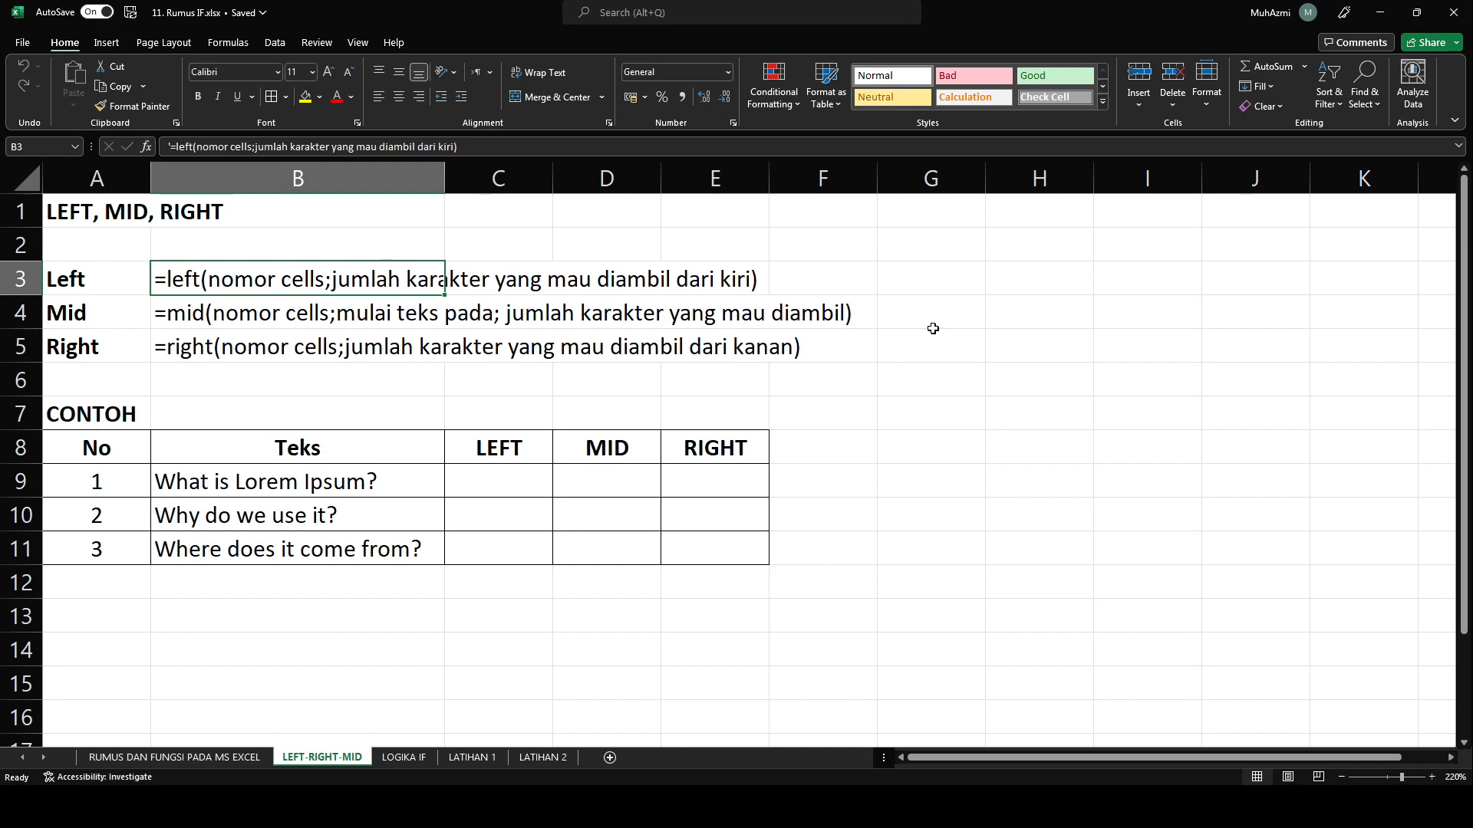
click(193, 320)
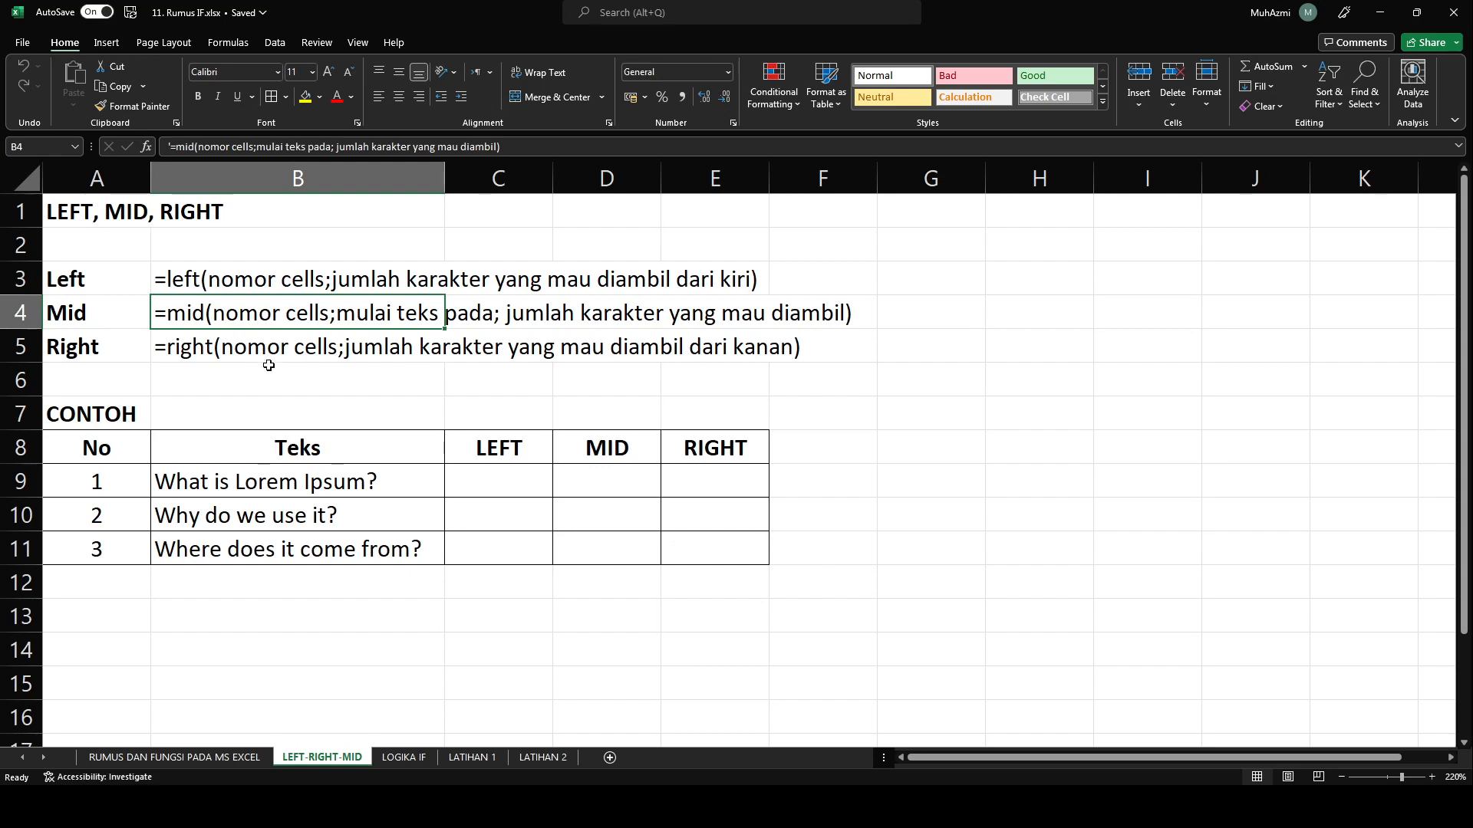
click(196, 345)
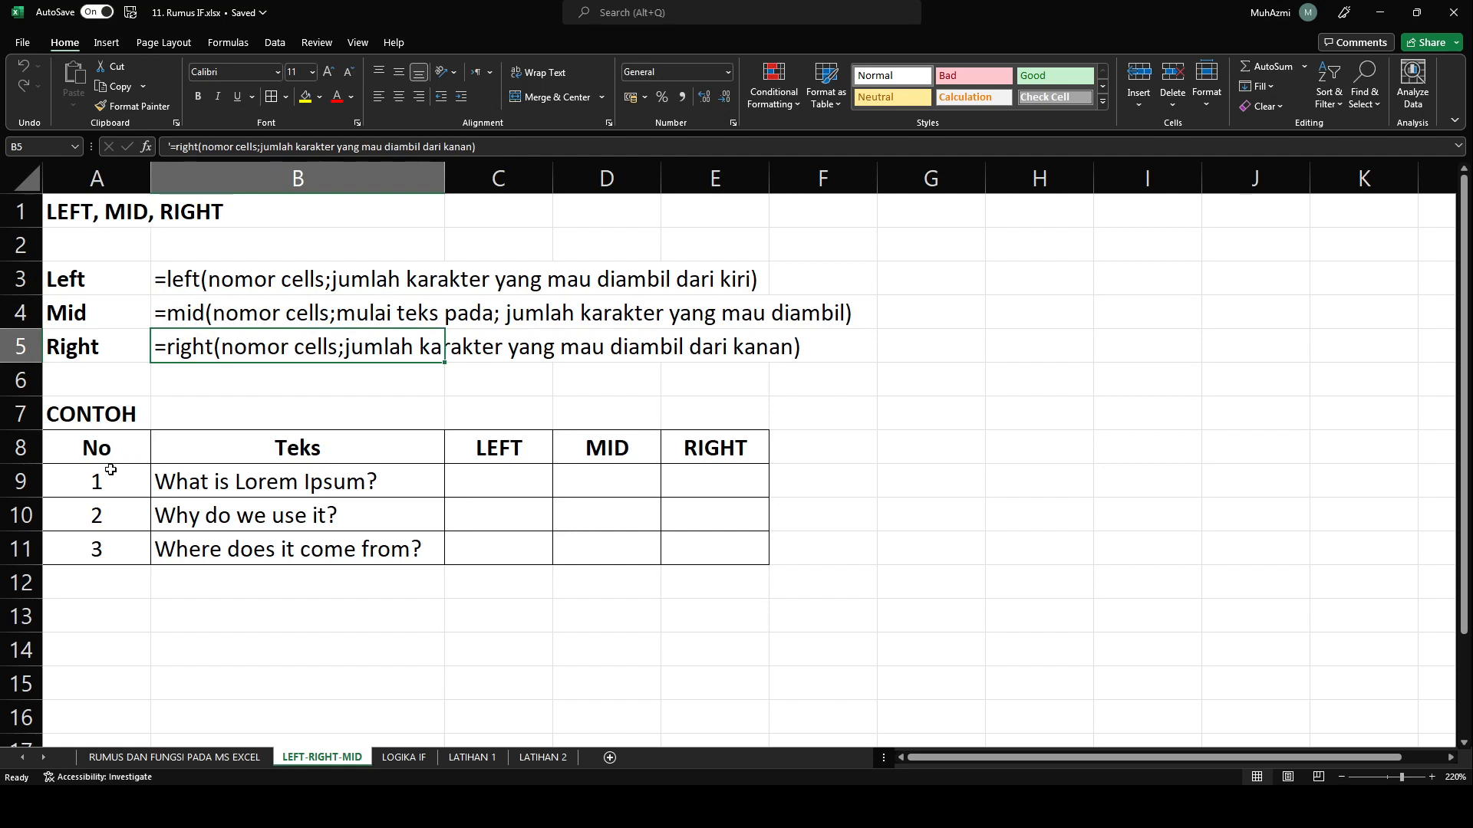
Look over the CONTOH example table and its column headings in row 8.
drag(101, 418, 743, 555)
click(703, 641)
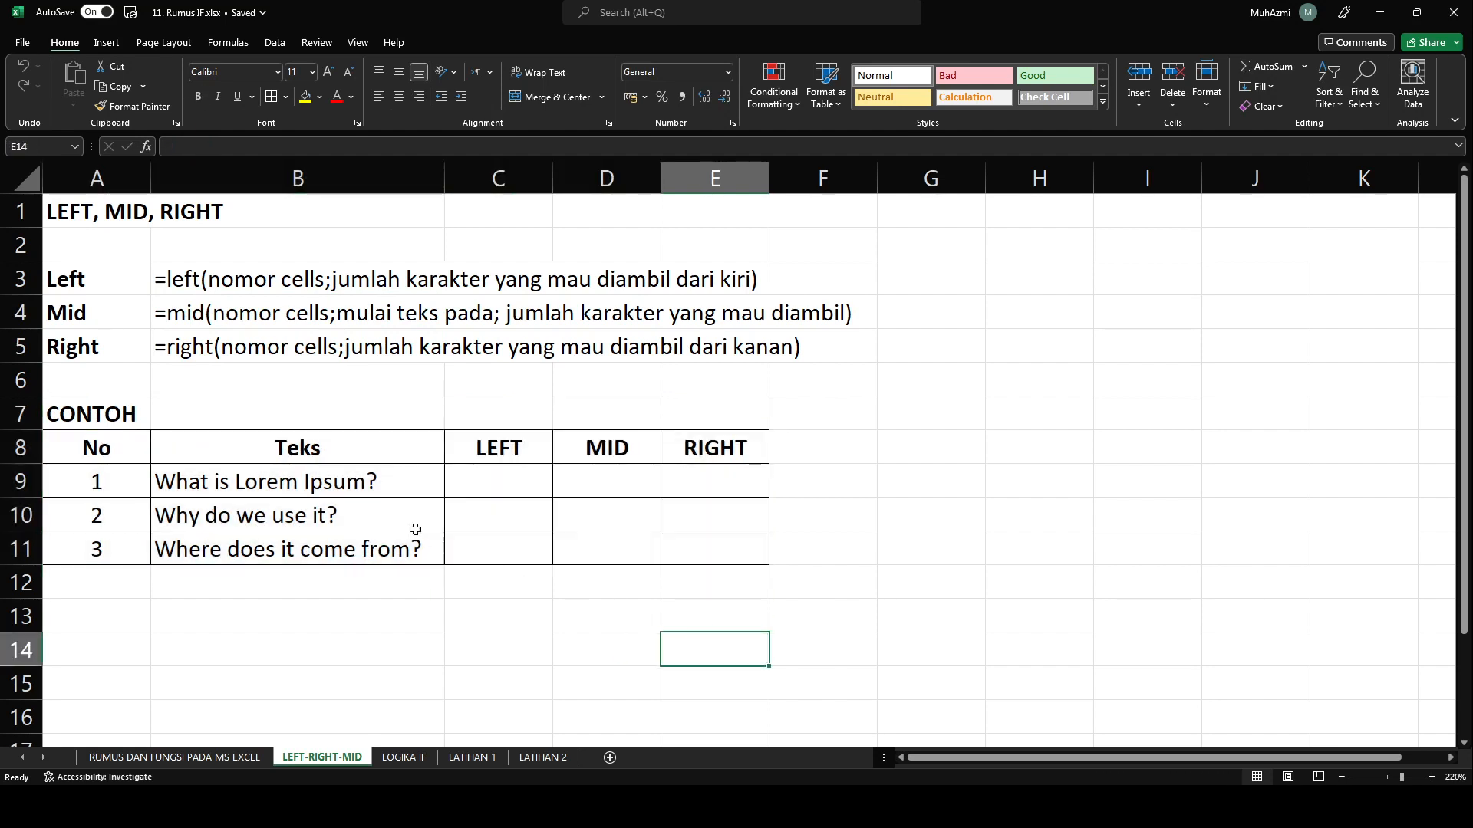
click(79, 447)
click(233, 444)
click(503, 451)
click(613, 450)
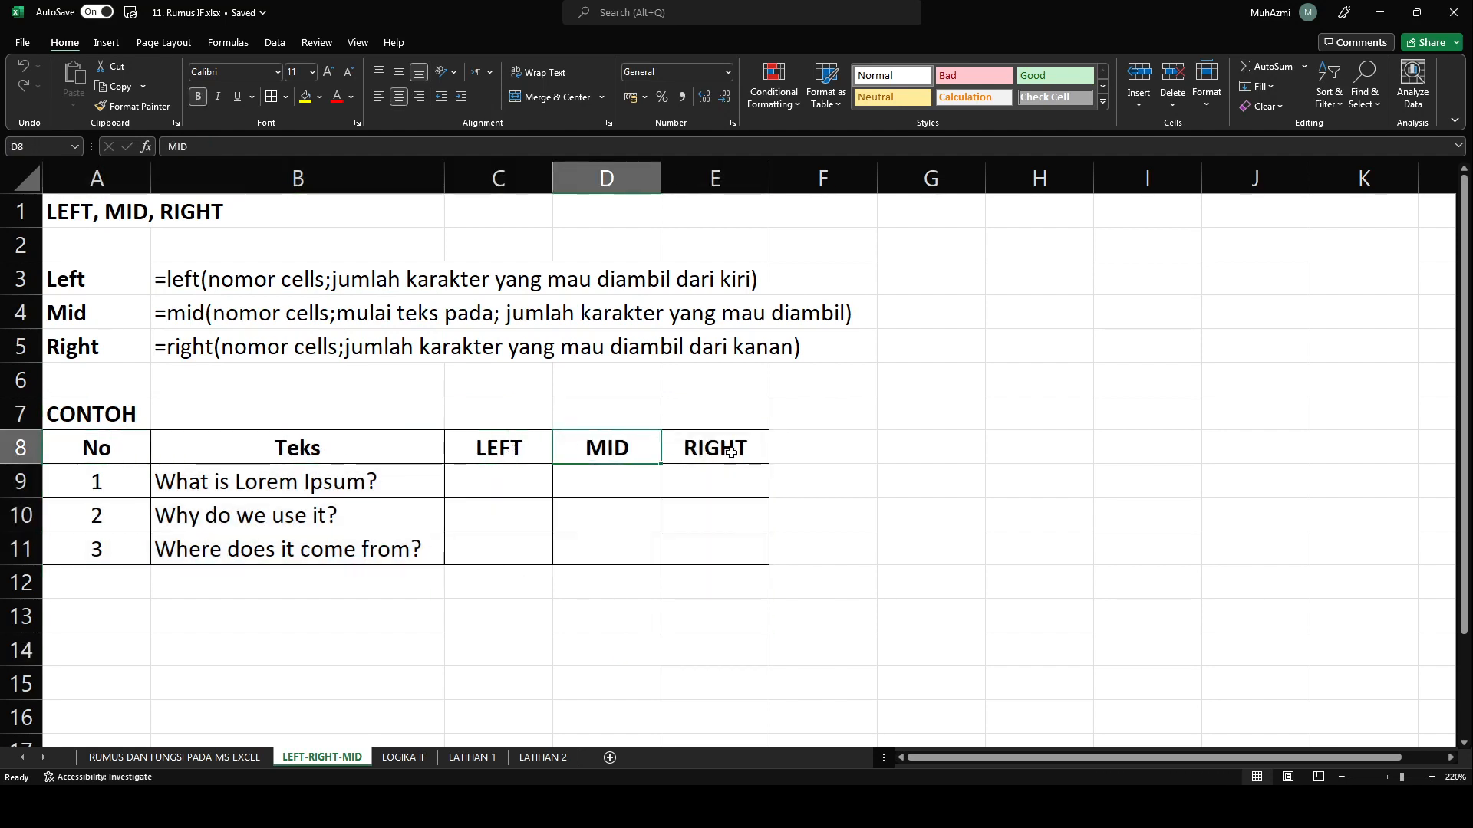
click(750, 452)
Examine the three sample texts in B9:B11 and the LEFT cell for the first row.
click(226, 488)
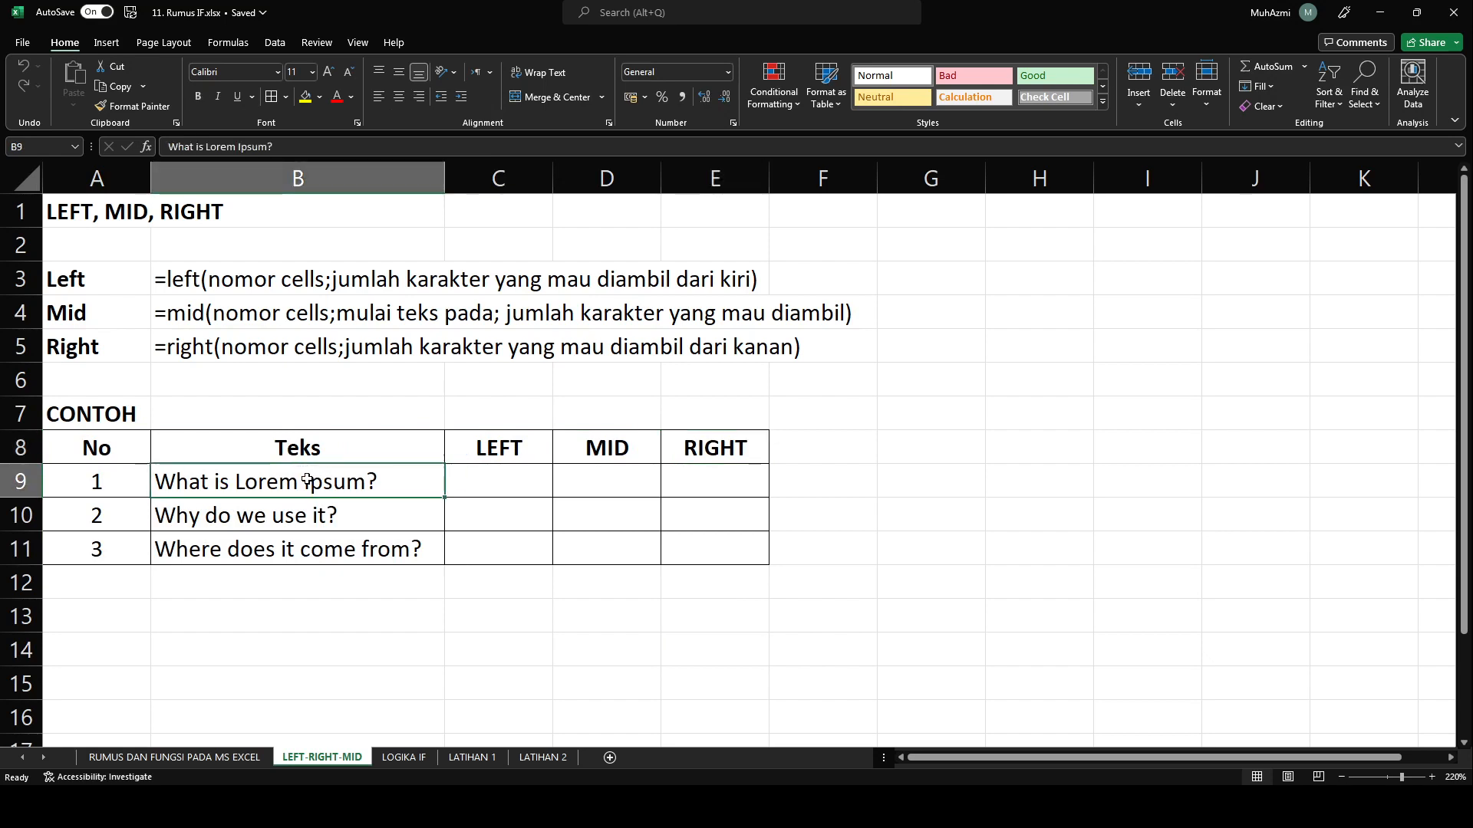
click(216, 520)
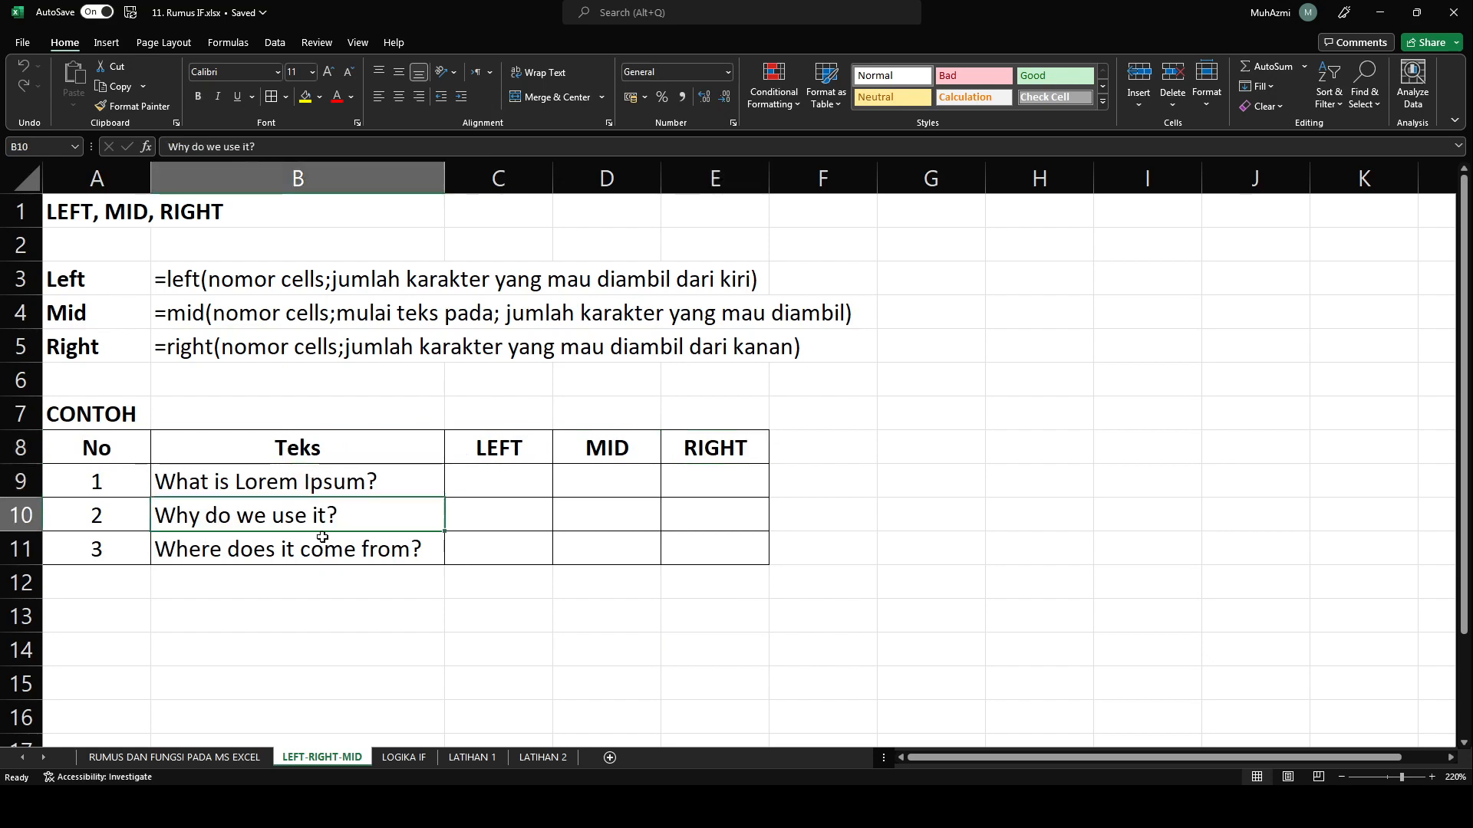
click(287, 548)
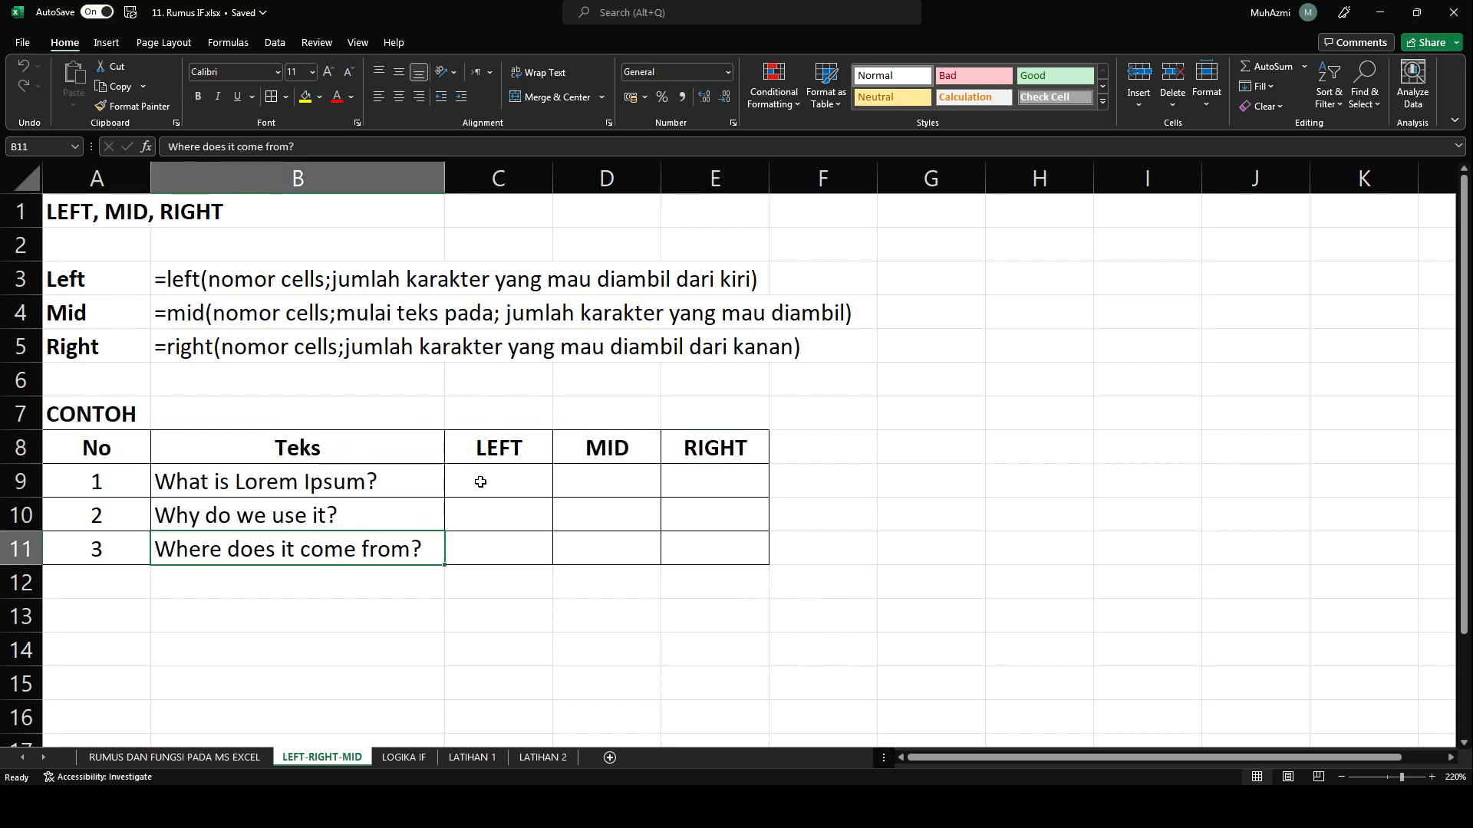
click(507, 482)
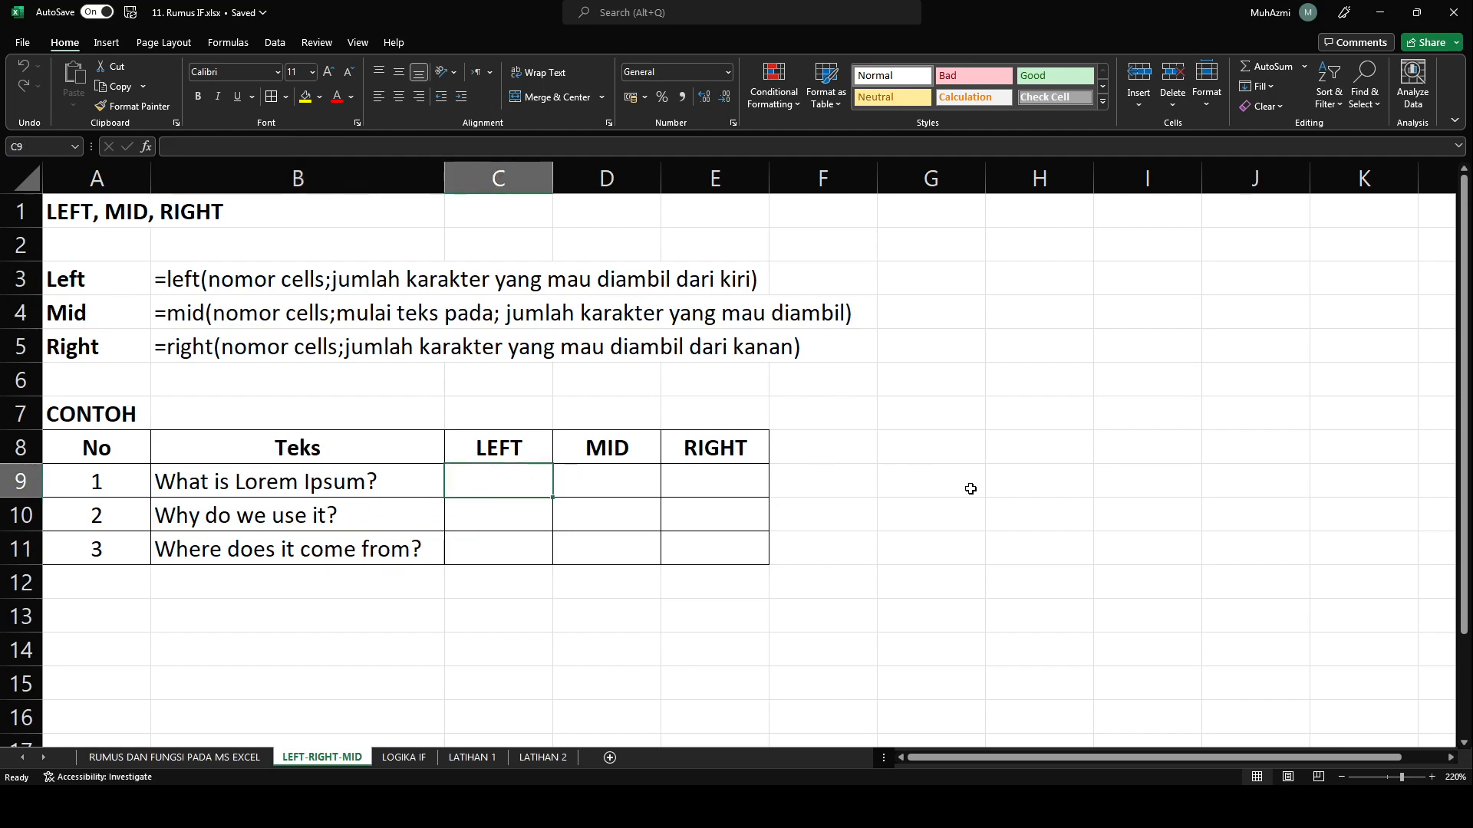
click(259, 481)
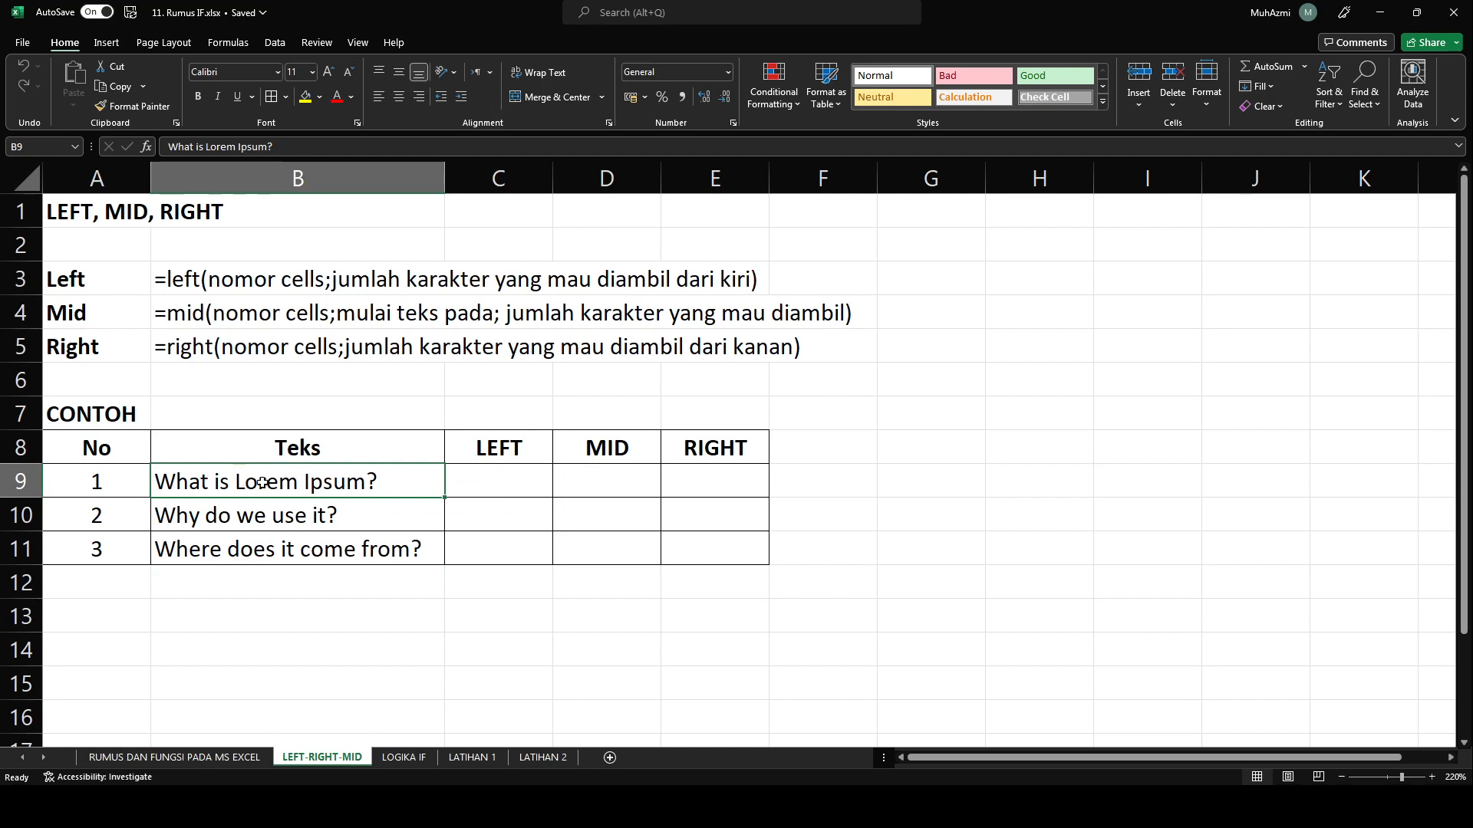
click(310, 512)
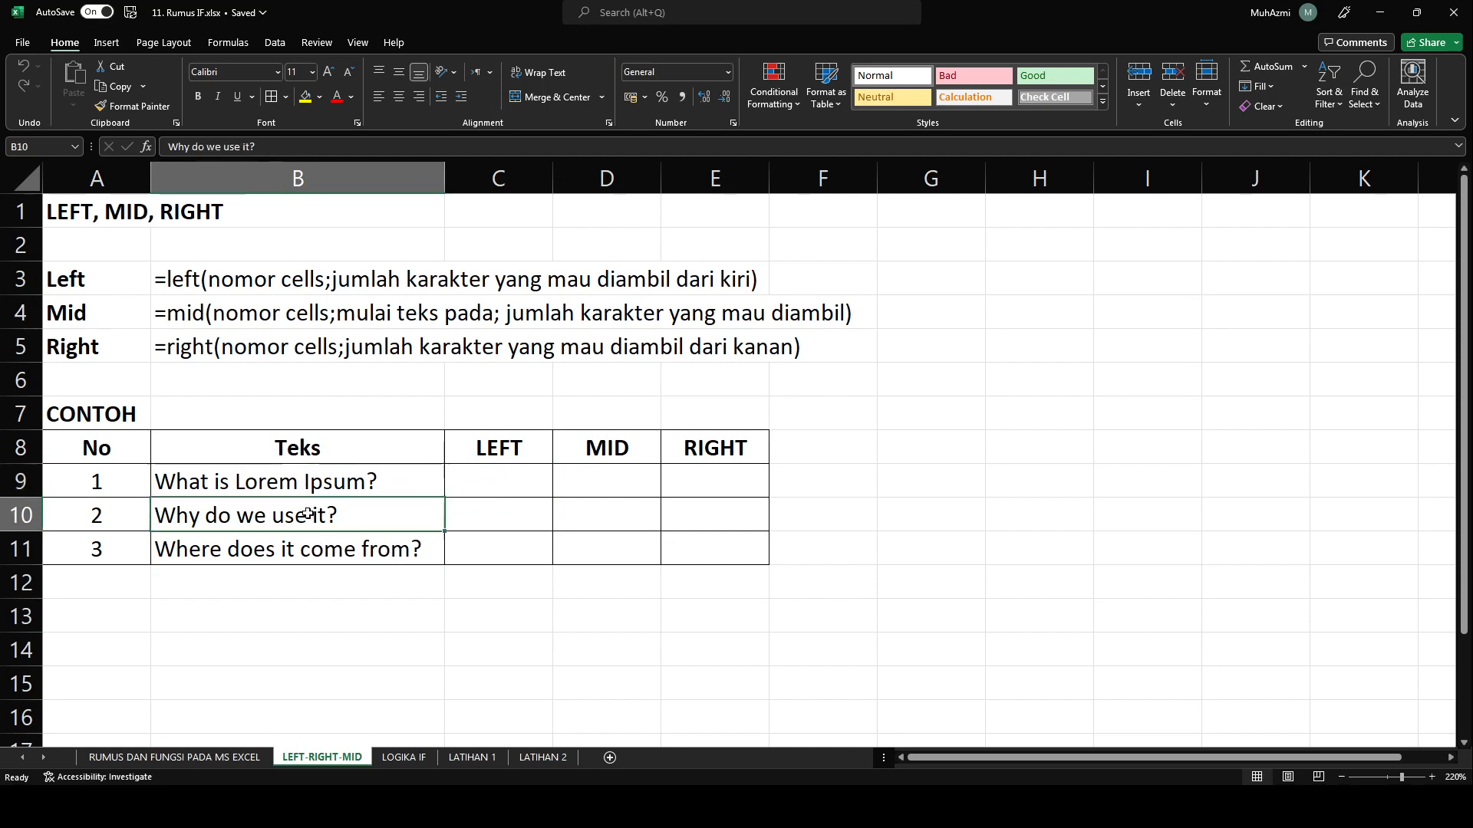
click(304, 550)
click(317, 491)
click(315, 518)
click(312, 552)
click(333, 507)
click(485, 484)
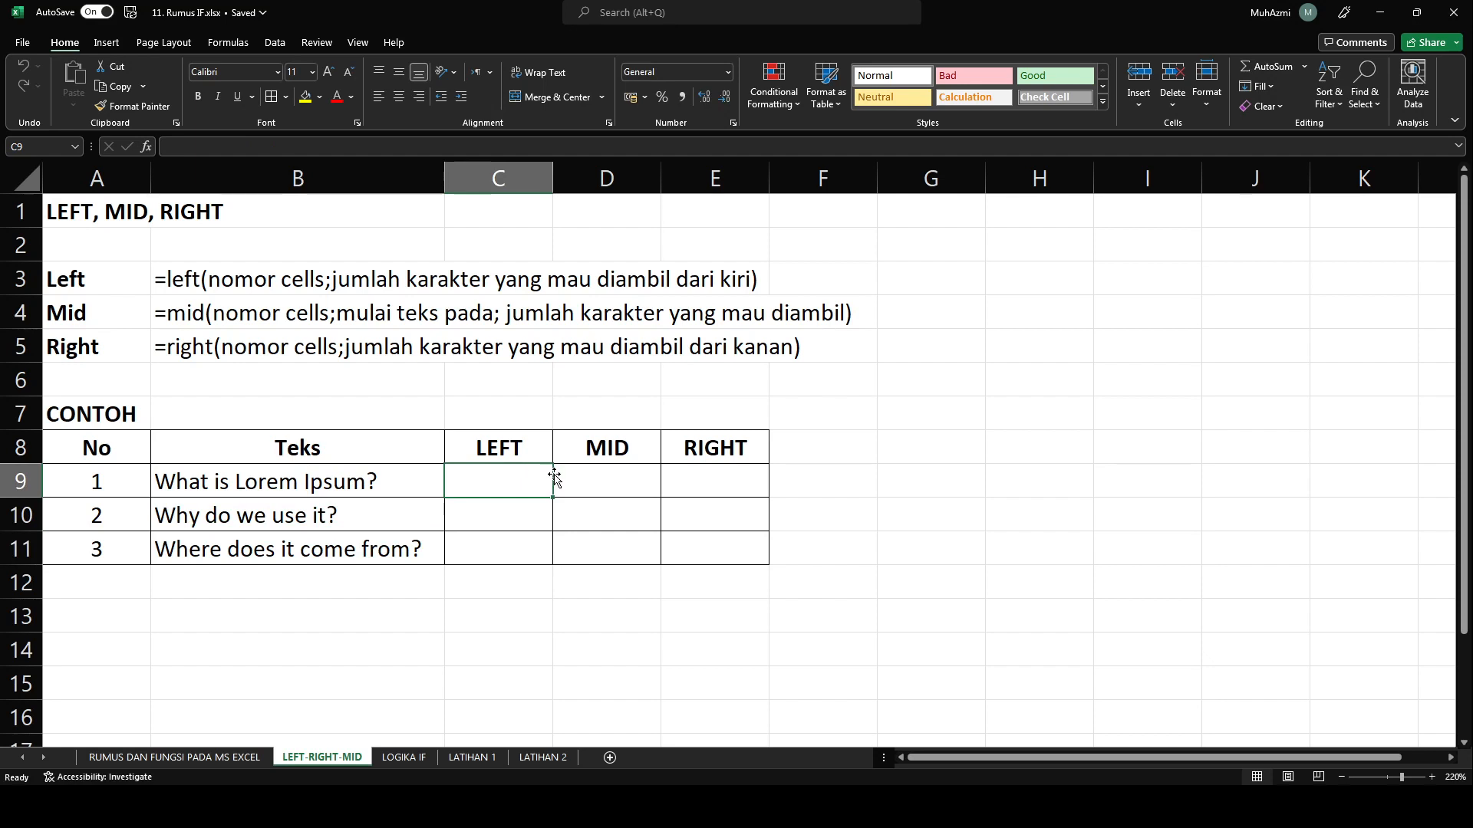
Highlight the word "What" within the text of B9, then leave the cell without editing it.
double_click(203, 482)
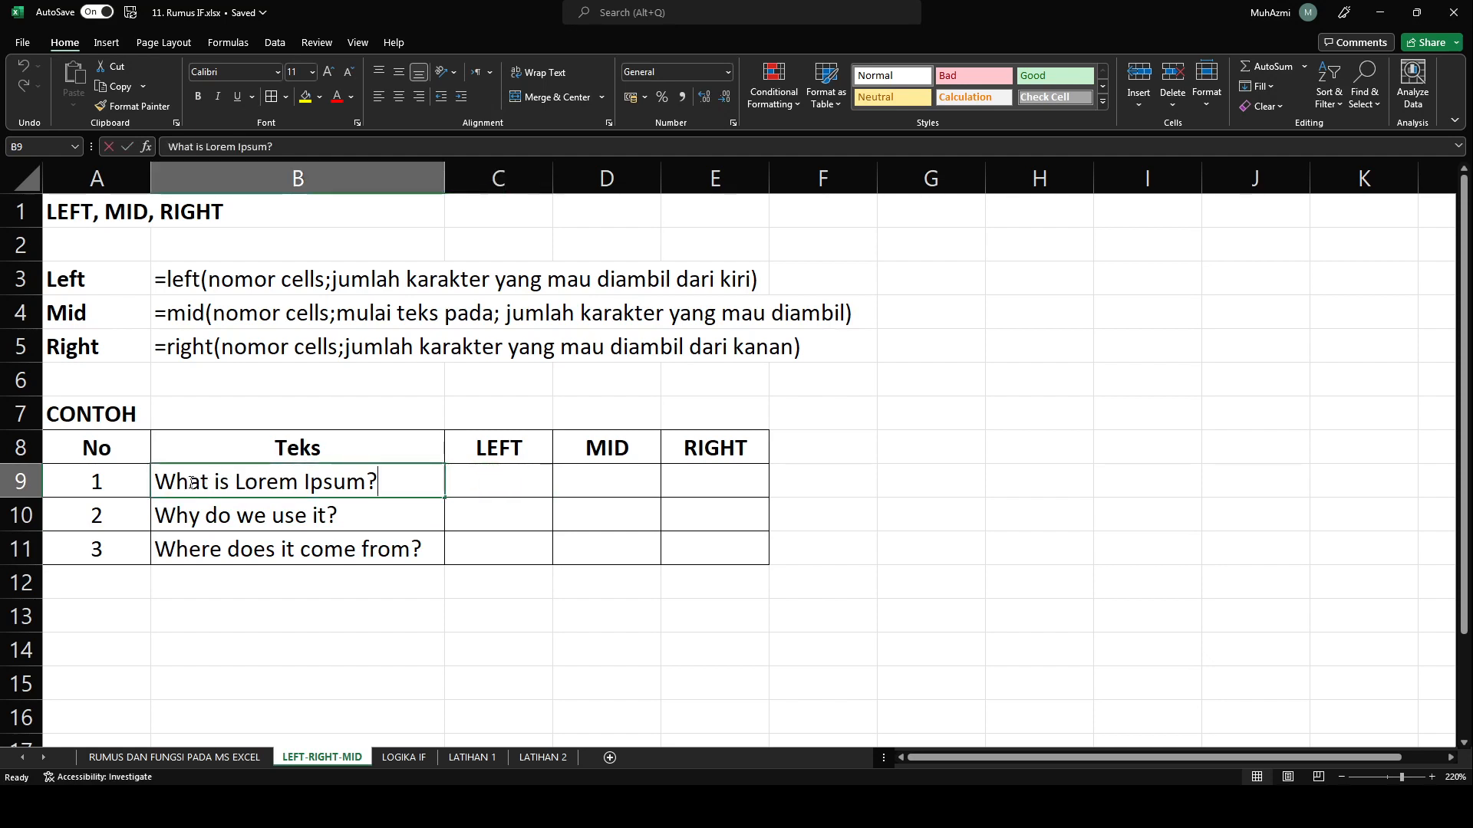
drag(208, 482, 155, 482)
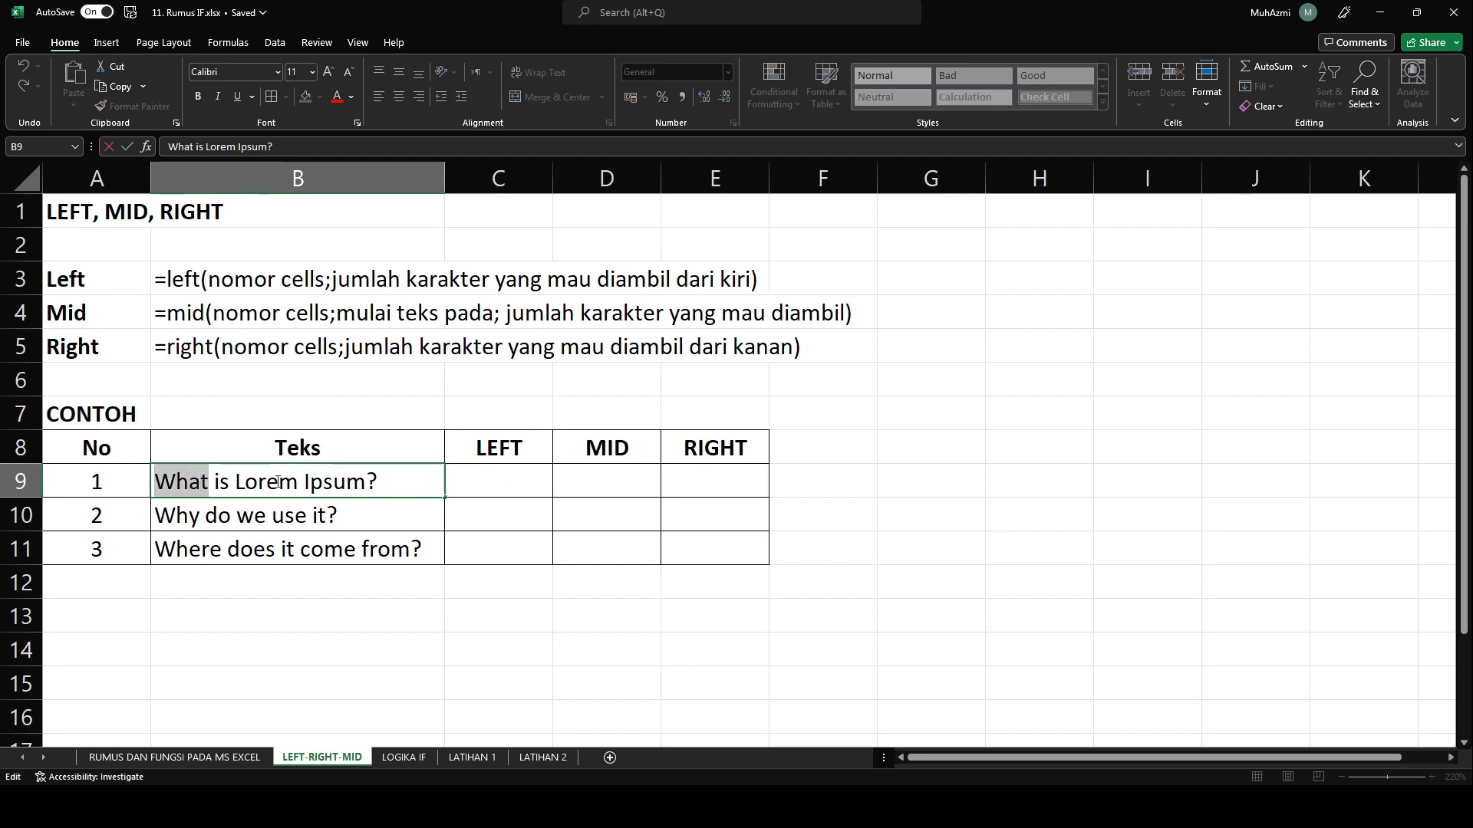
click(309, 482)
key(Escape)
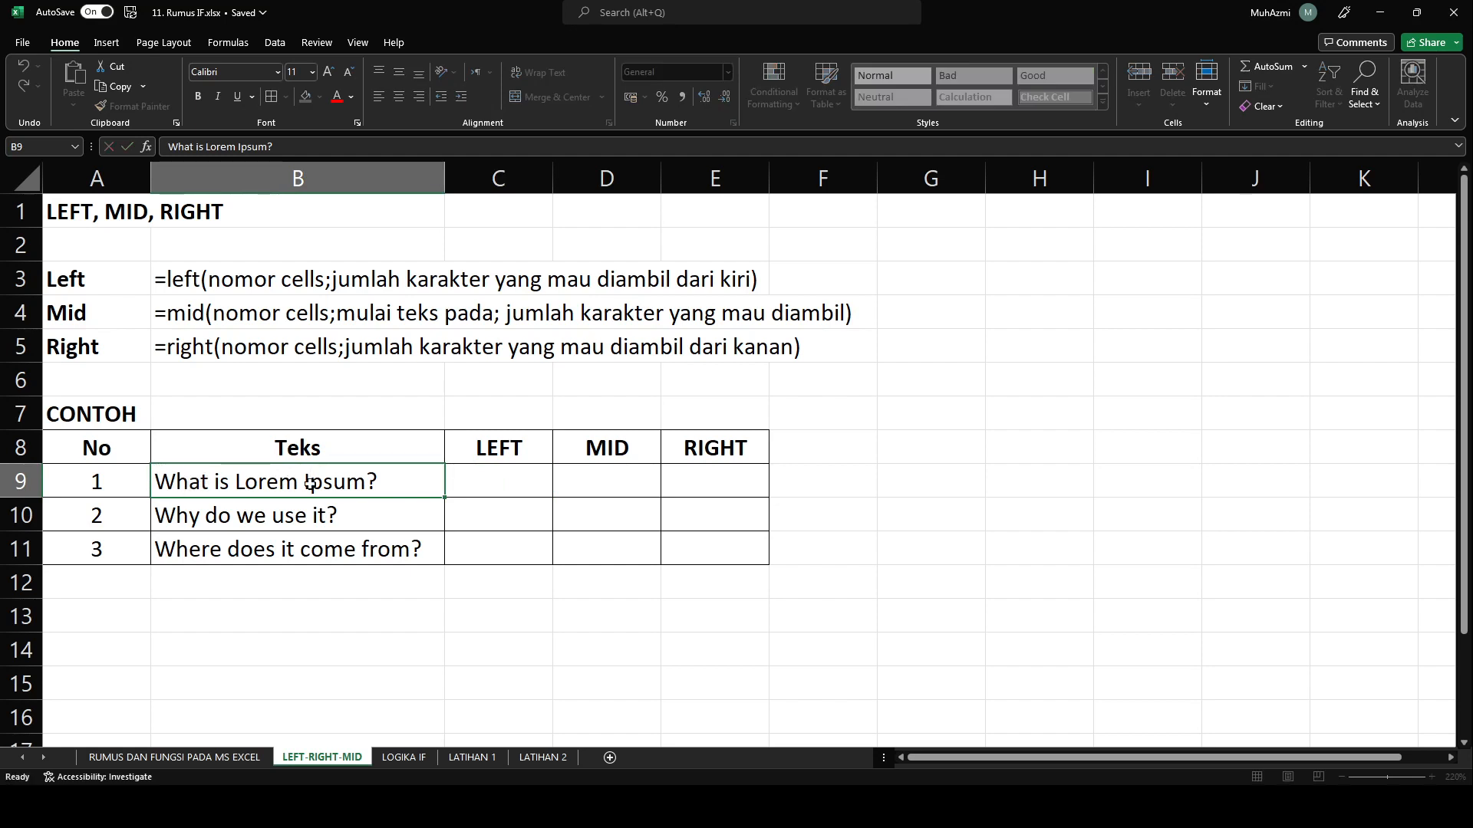
Enter the formula =LEFT(B9;4) in C9 to extract the first four characters of B9.
click(520, 485)
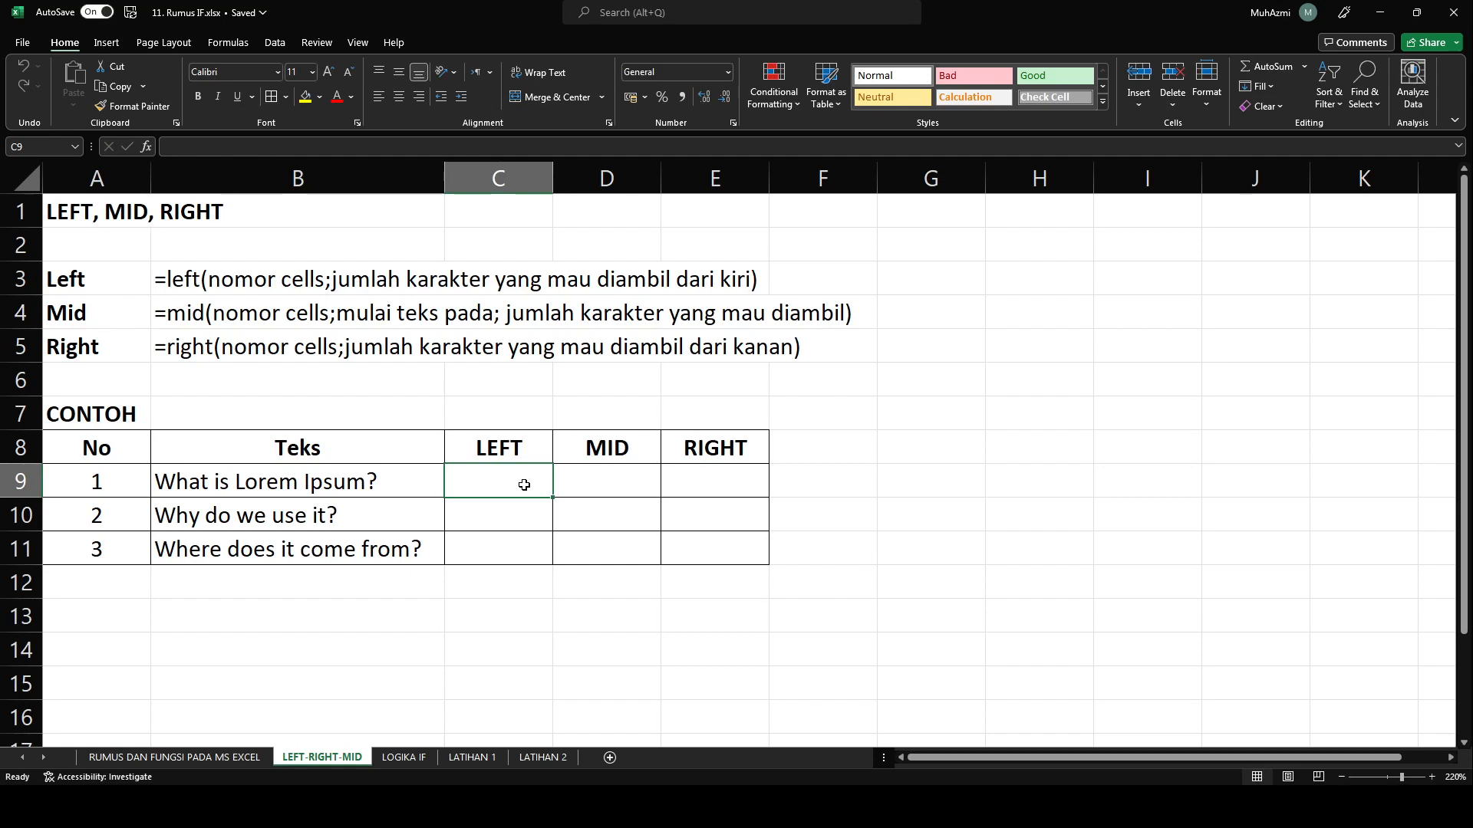
text(=left()
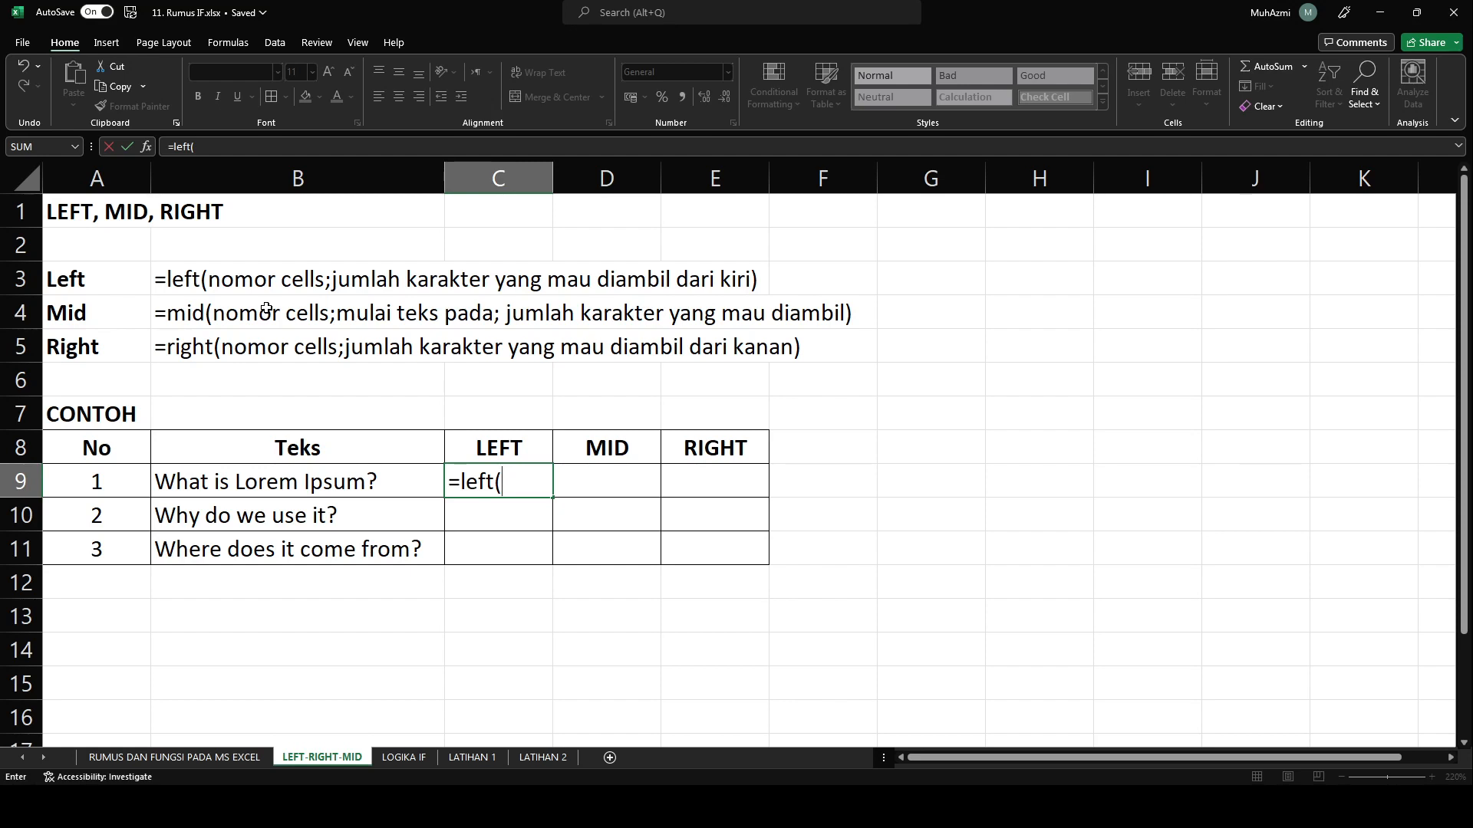
click(365, 481)
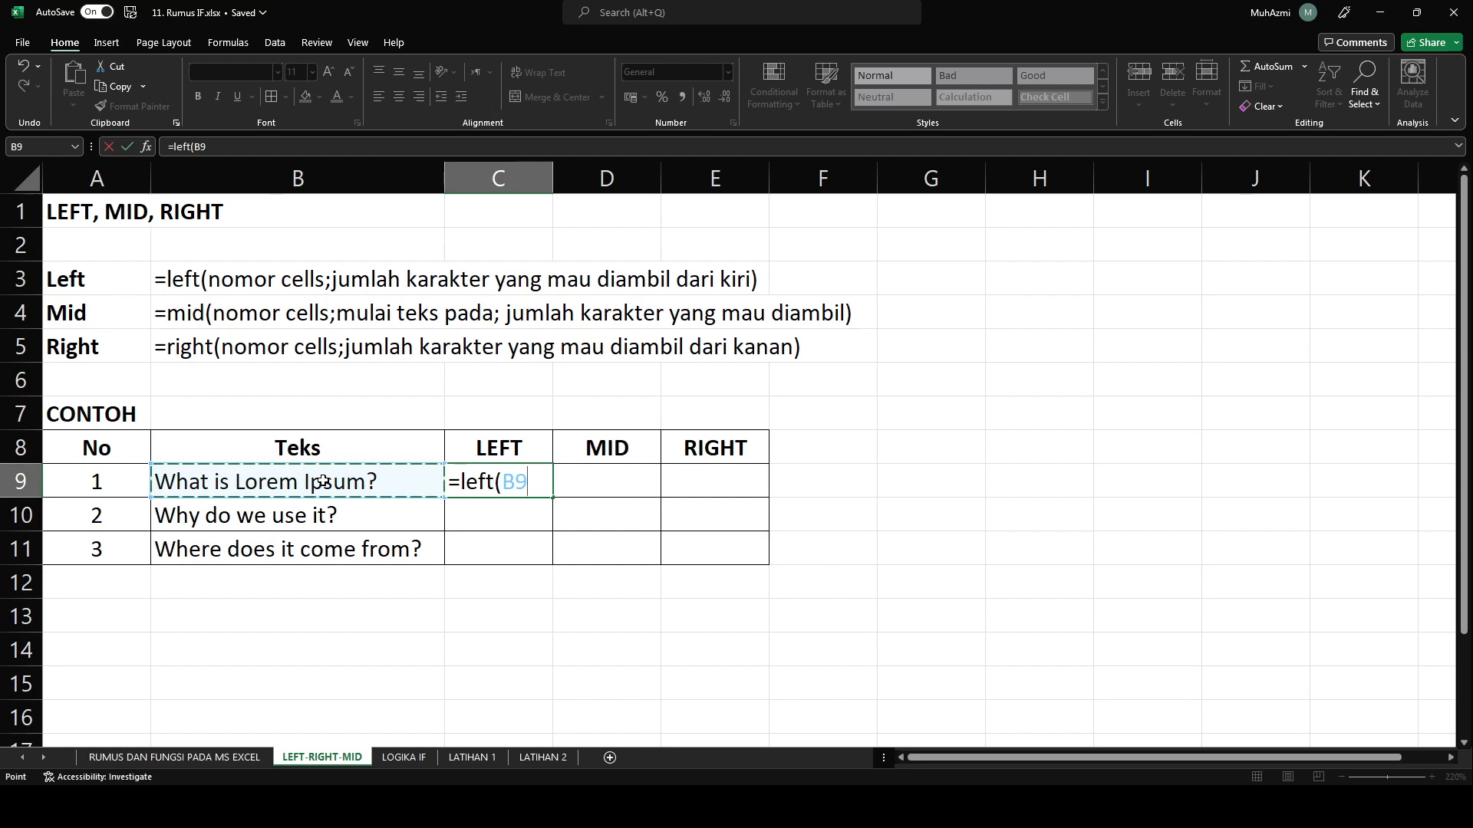
text(;)
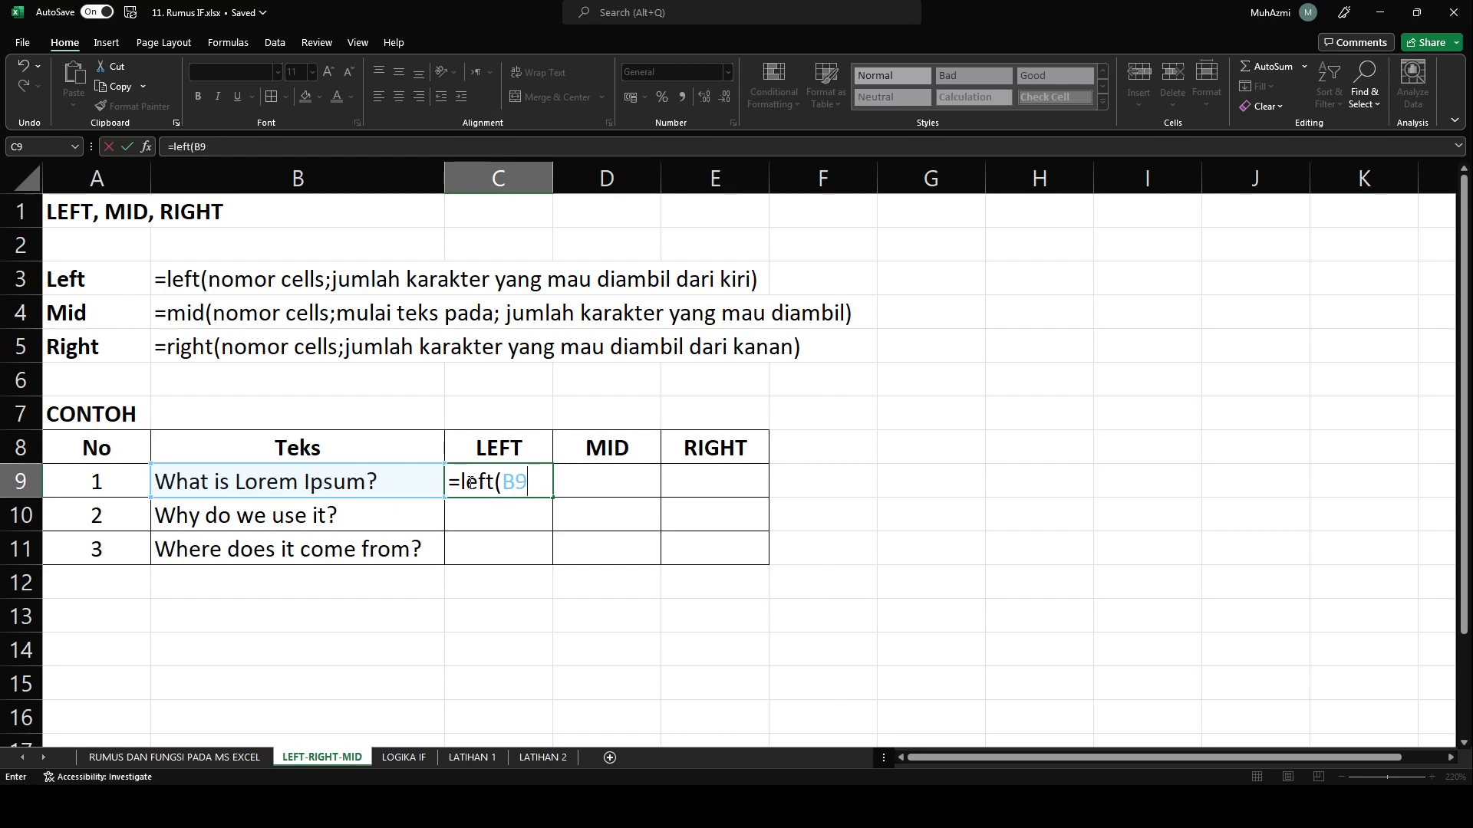
click(498, 516)
click(515, 485)
click(499, 512)
click(515, 487)
text(4))
key(Return)
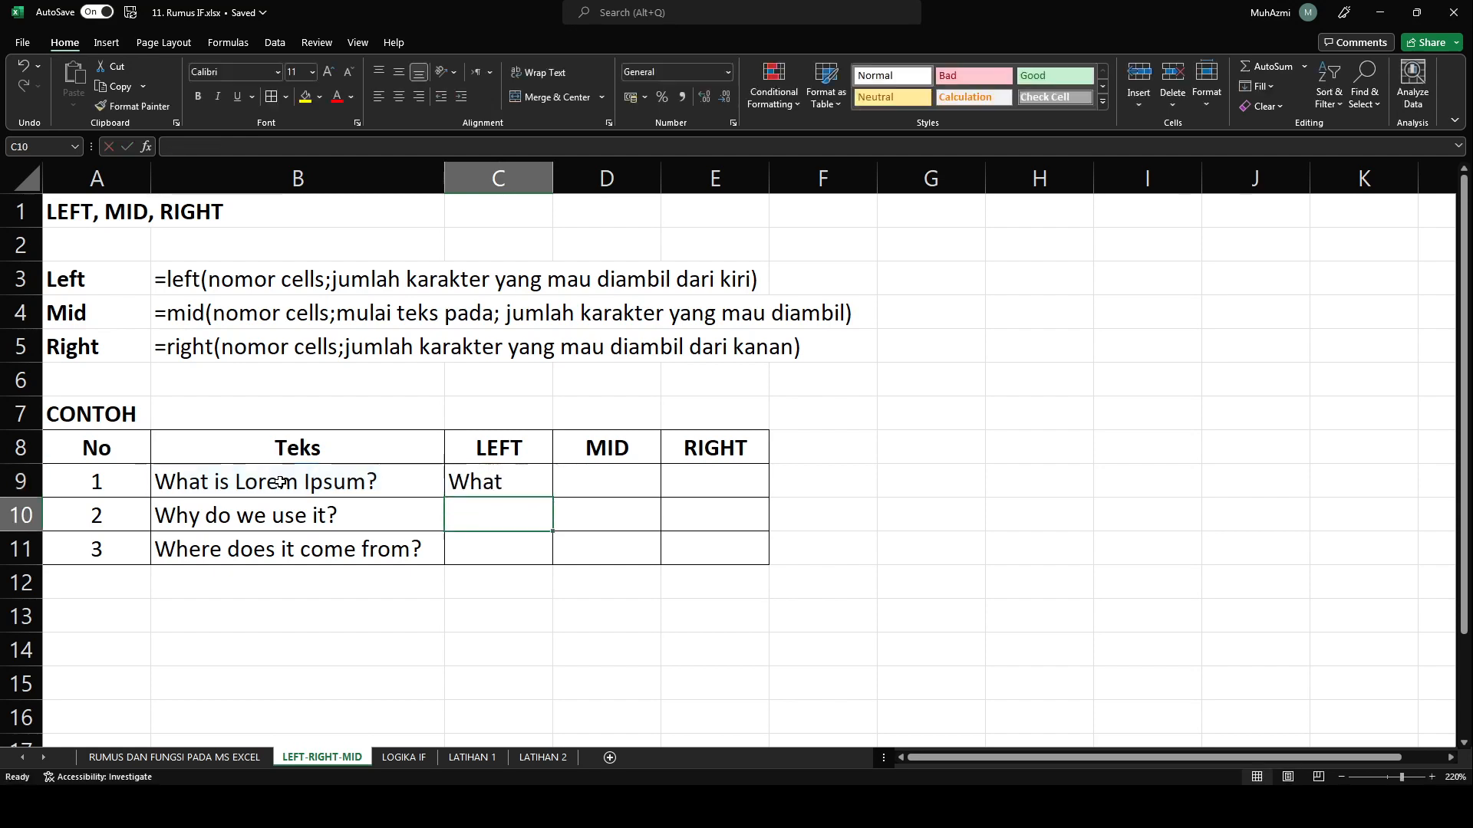
Compare C9 with the source text by highlighting "What" and "is Lorem" in B9, leaving the text unedited.
key(Up)
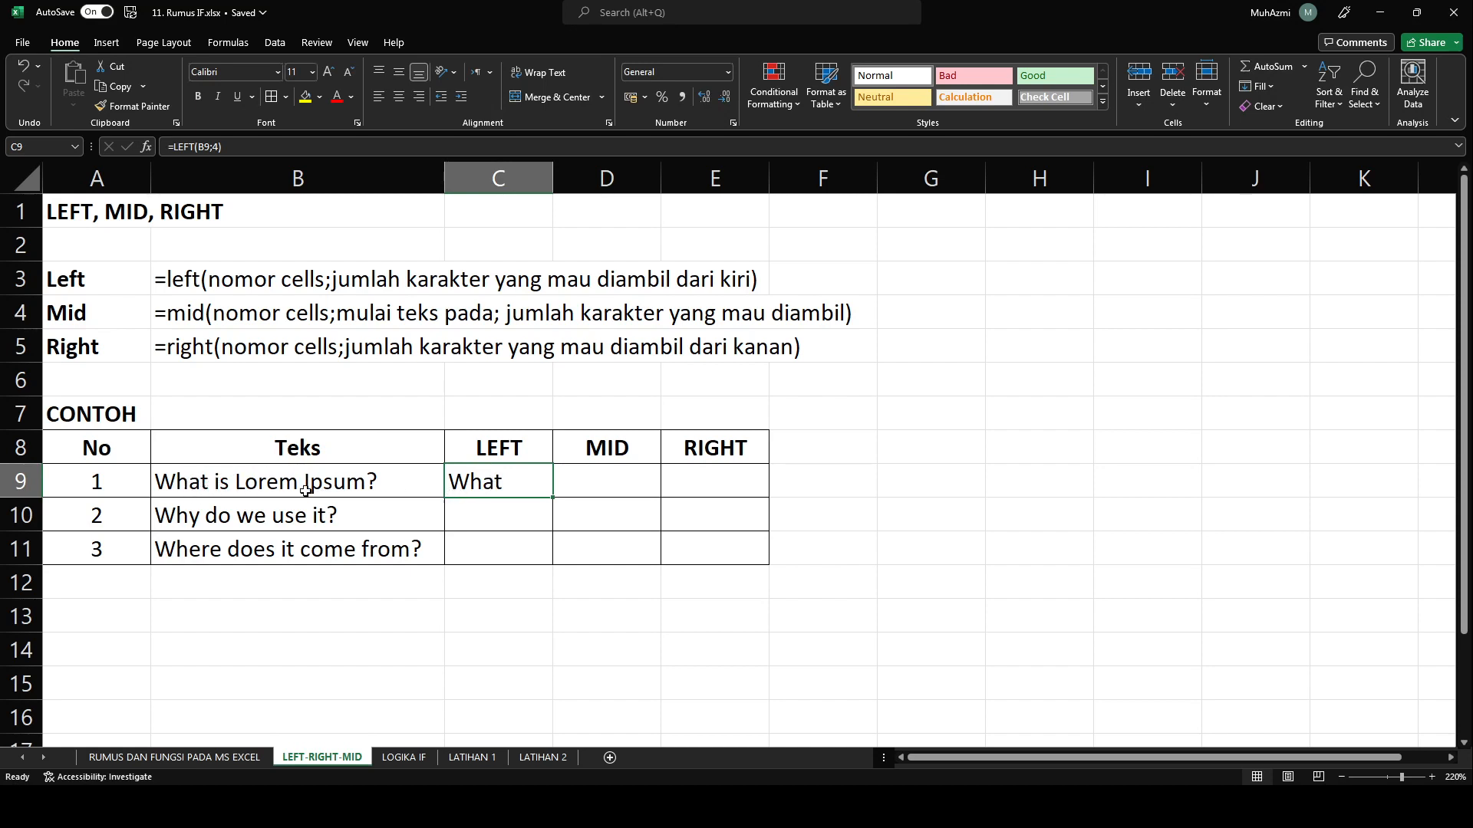
double_click(267, 488)
drag(207, 484, 156, 487)
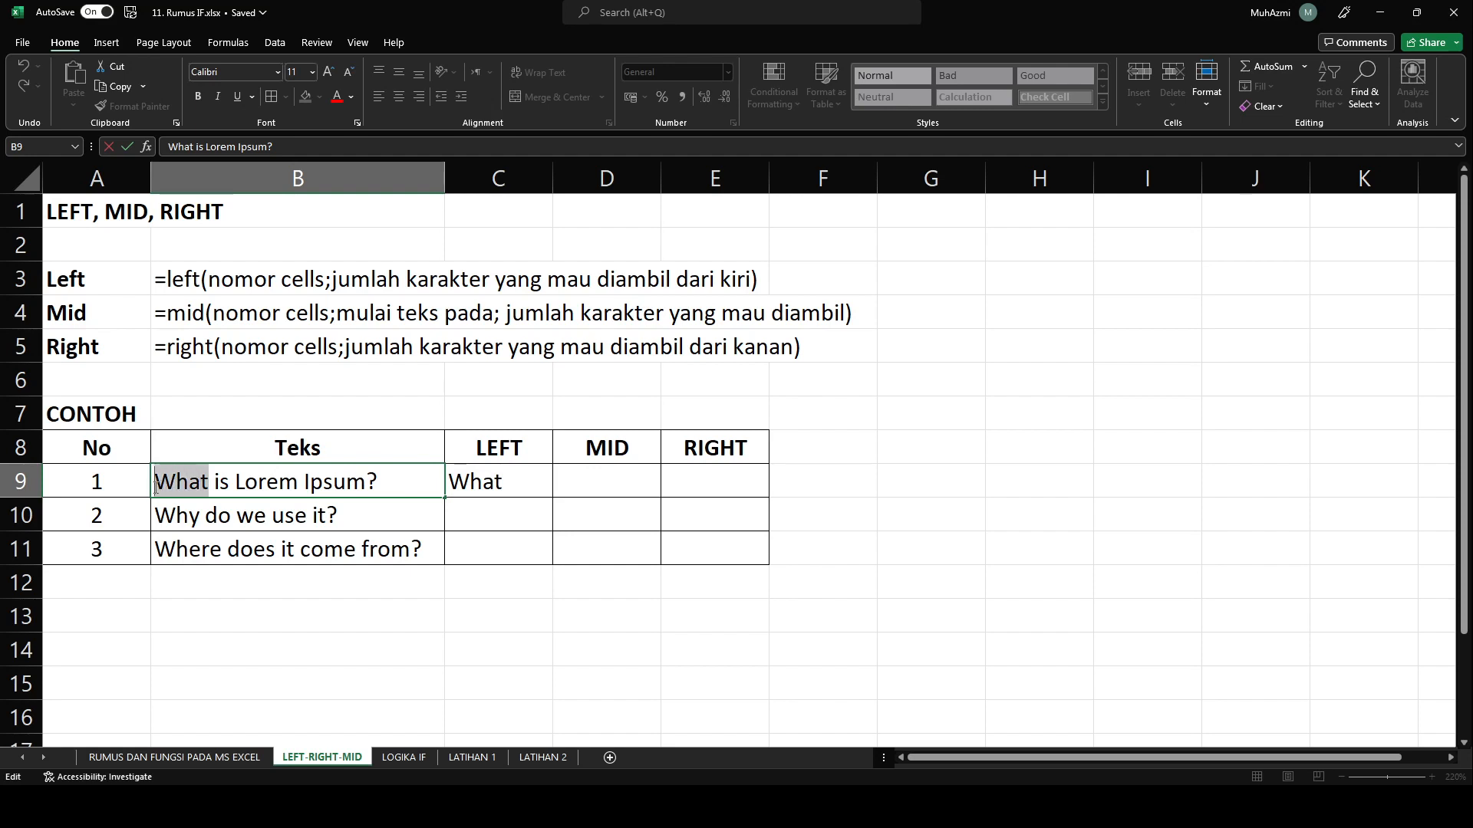
click(211, 484)
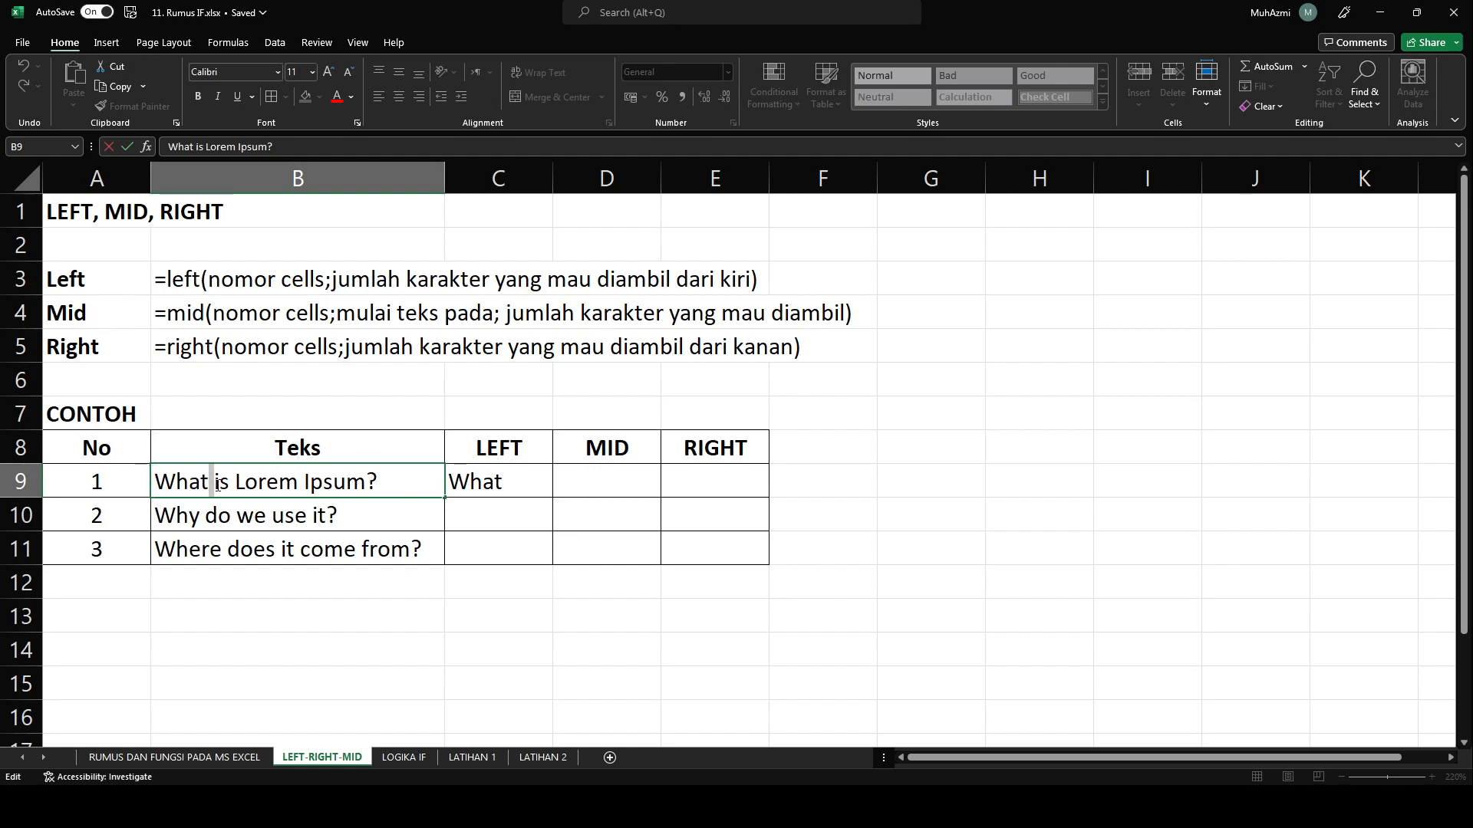
key(Right)
key(Right)
drag(215, 483, 292, 485)
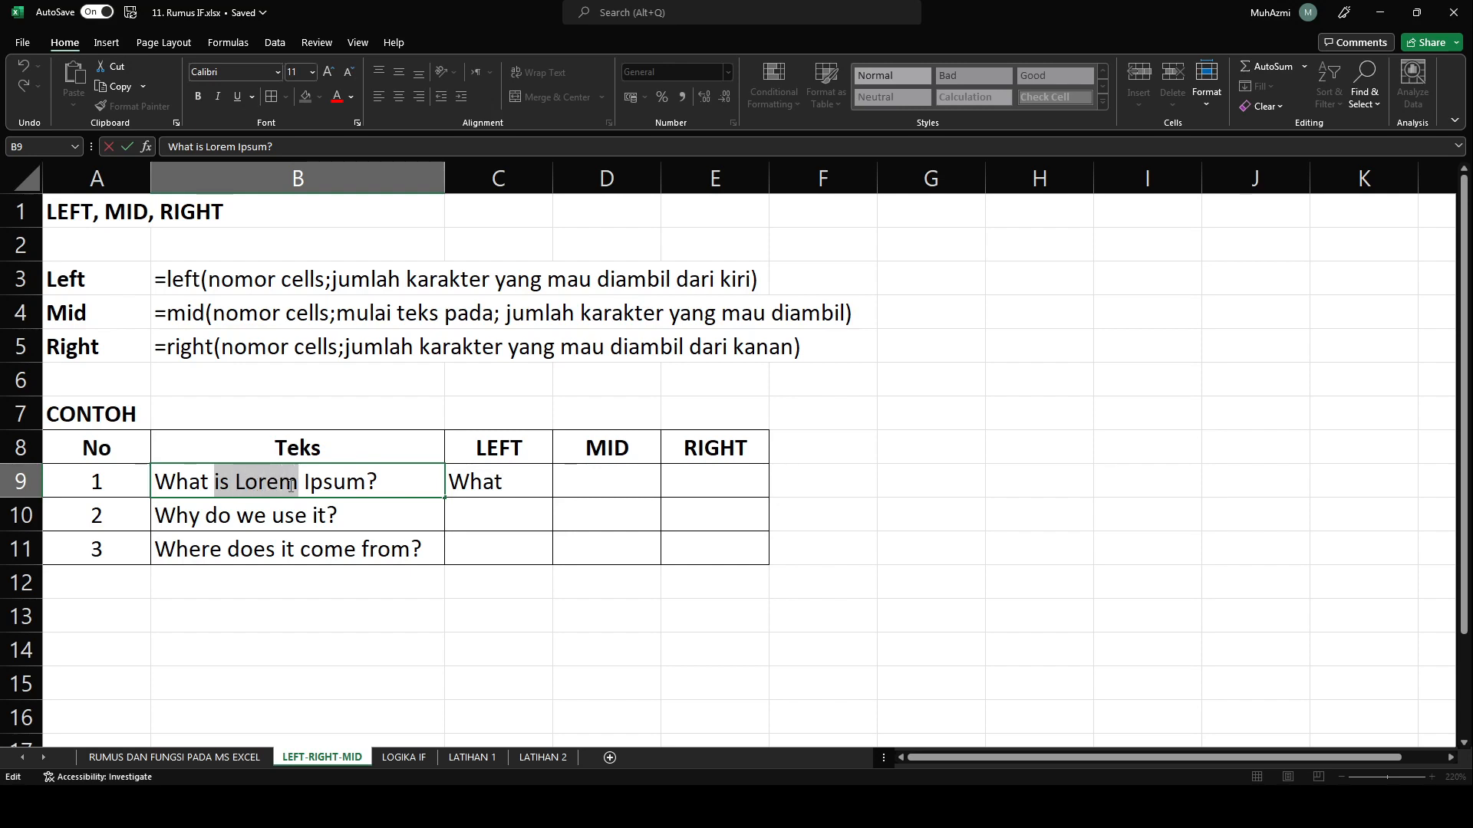
key(Escape)
Set the character count in C9's LEFT formula to 13 and widen column C to fit the extracted text.
double_click(481, 480)
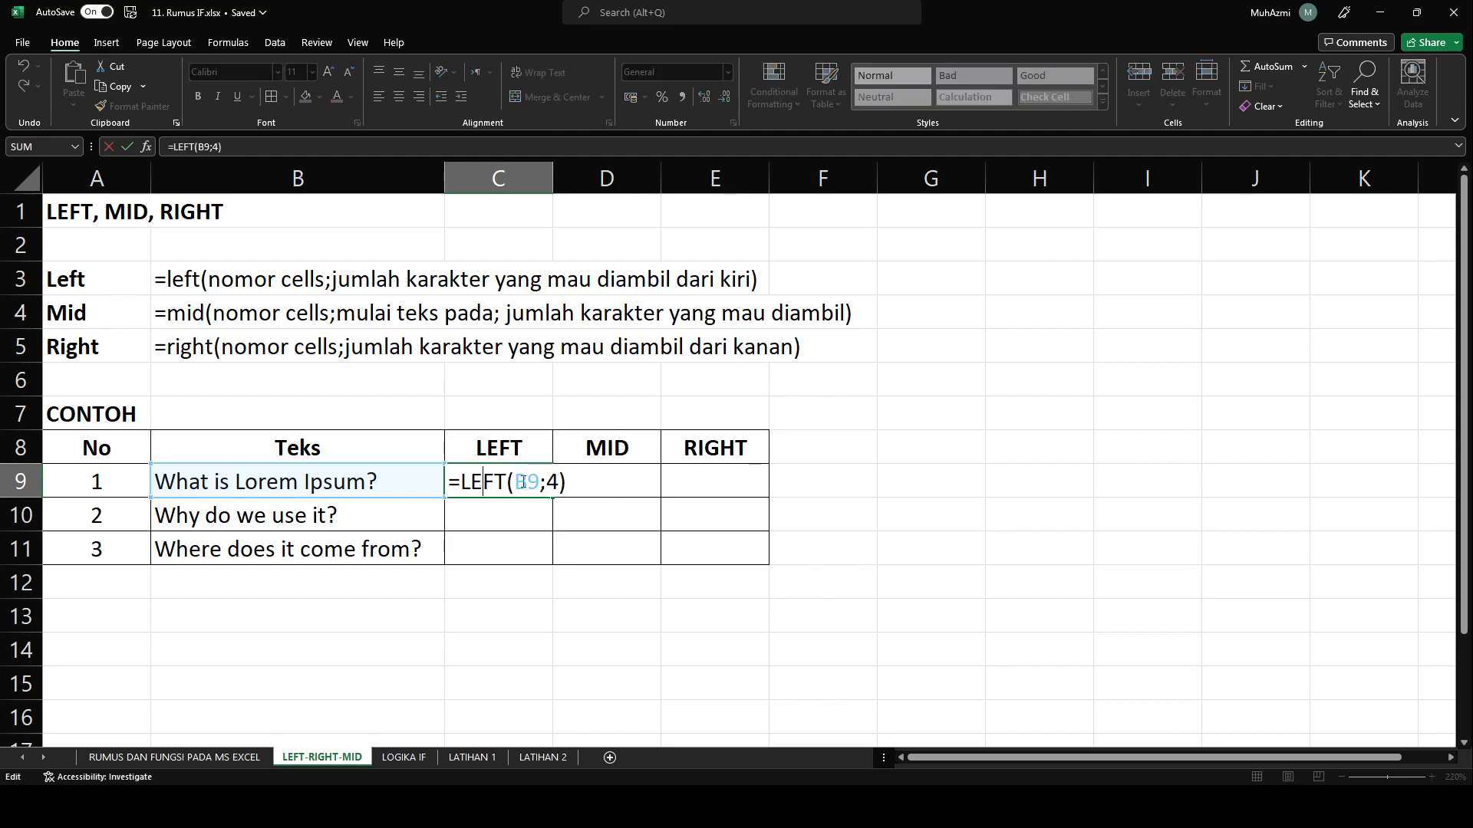
drag(558, 486, 546, 486)
text(13)
key(Return)
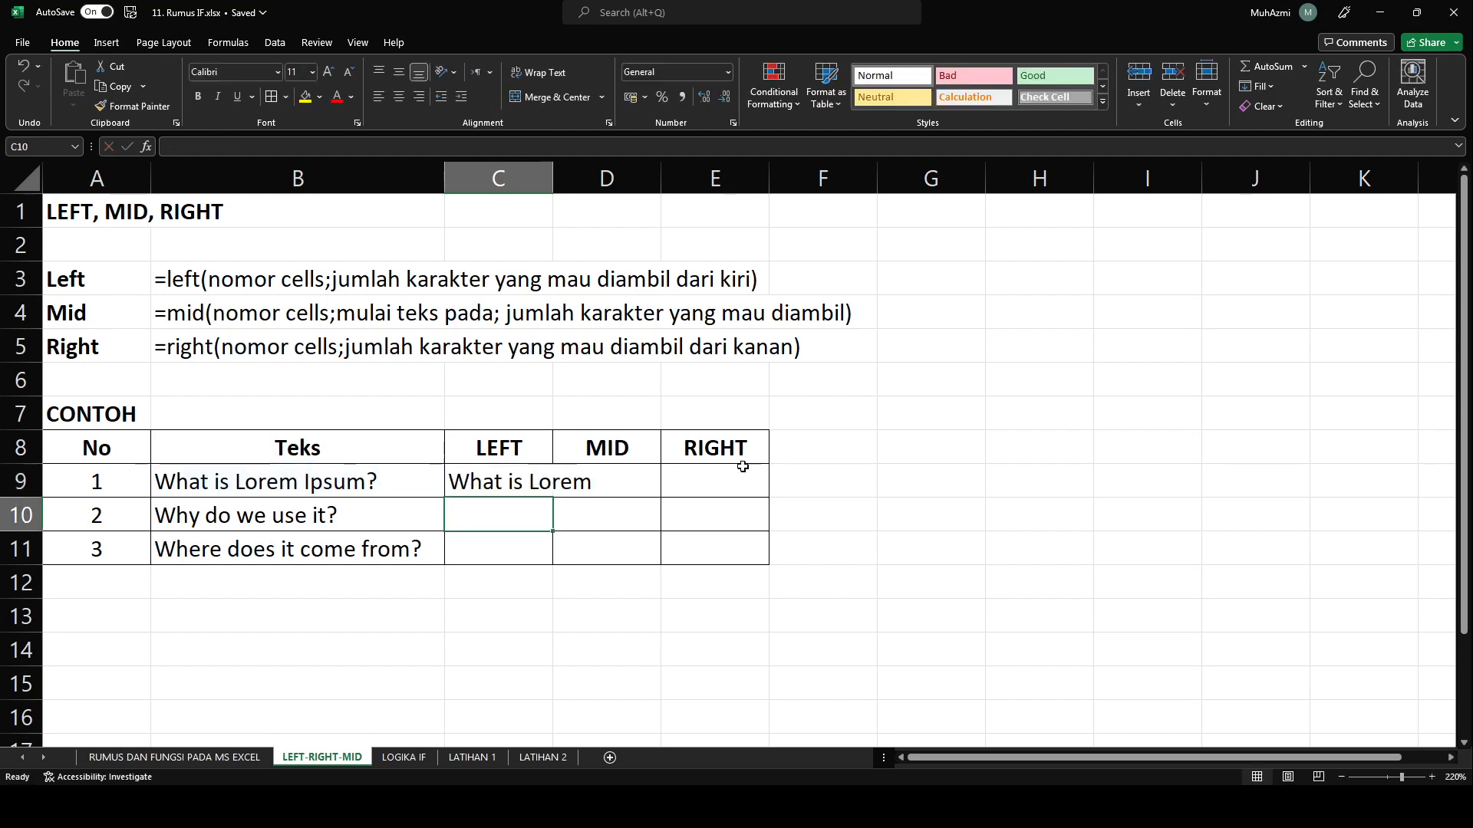
drag(552, 188, 613, 187)
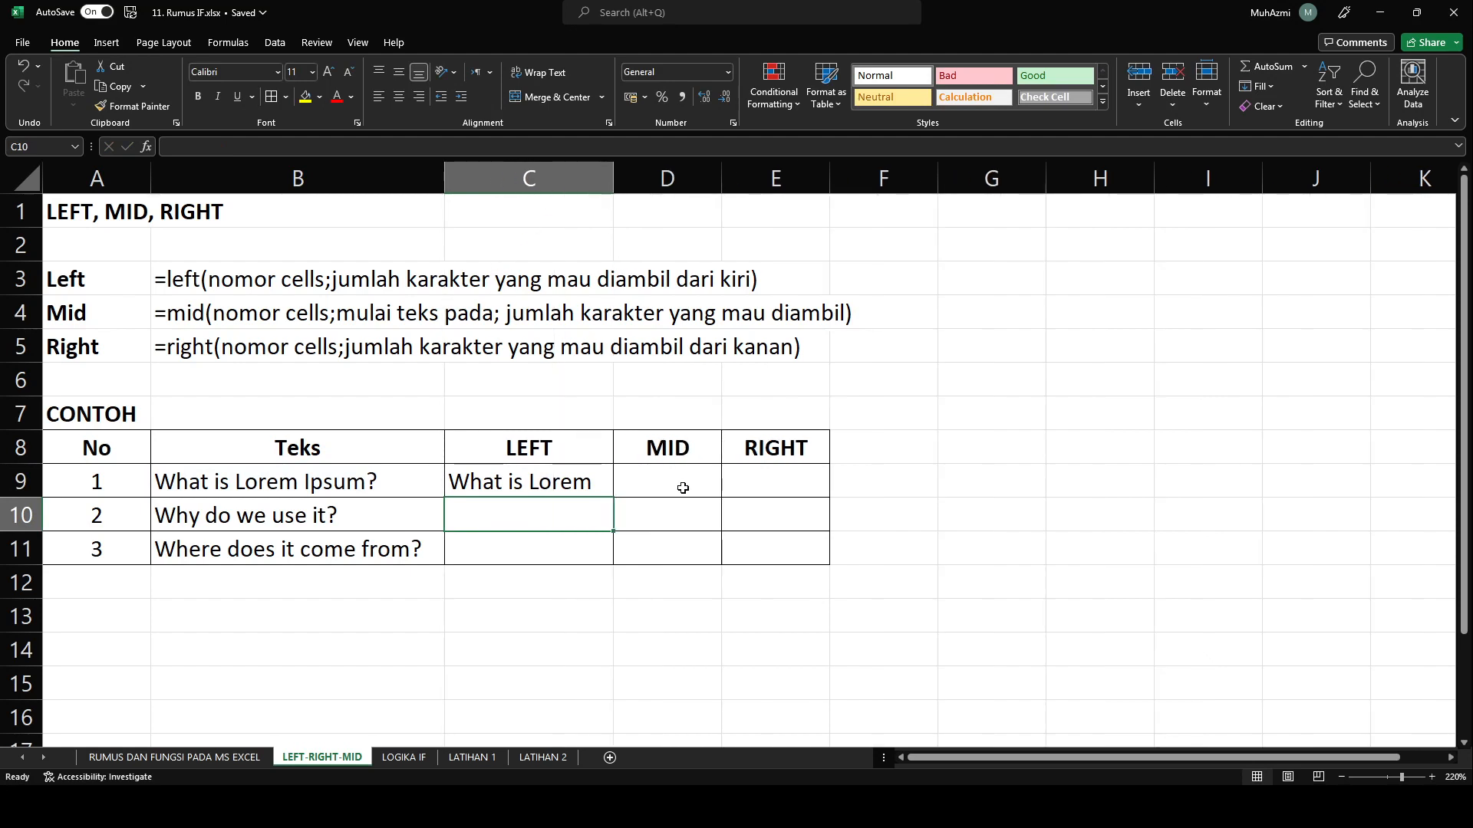
Enter the formula =LEFT(B10;5) in C10 to extract the first five characters of B10.
click(531, 484)
click(495, 512)
text(=left()
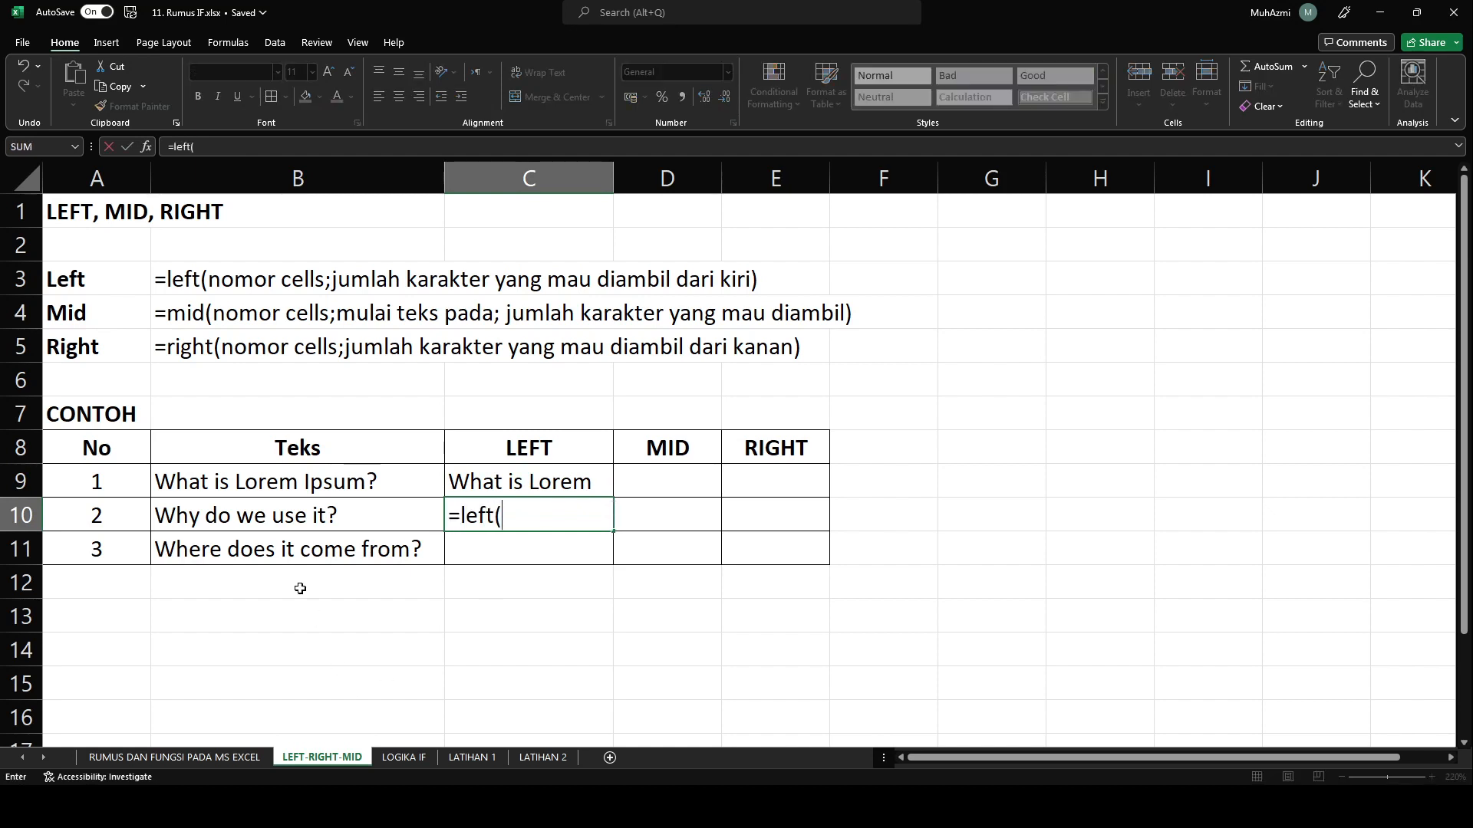
click(274, 517)
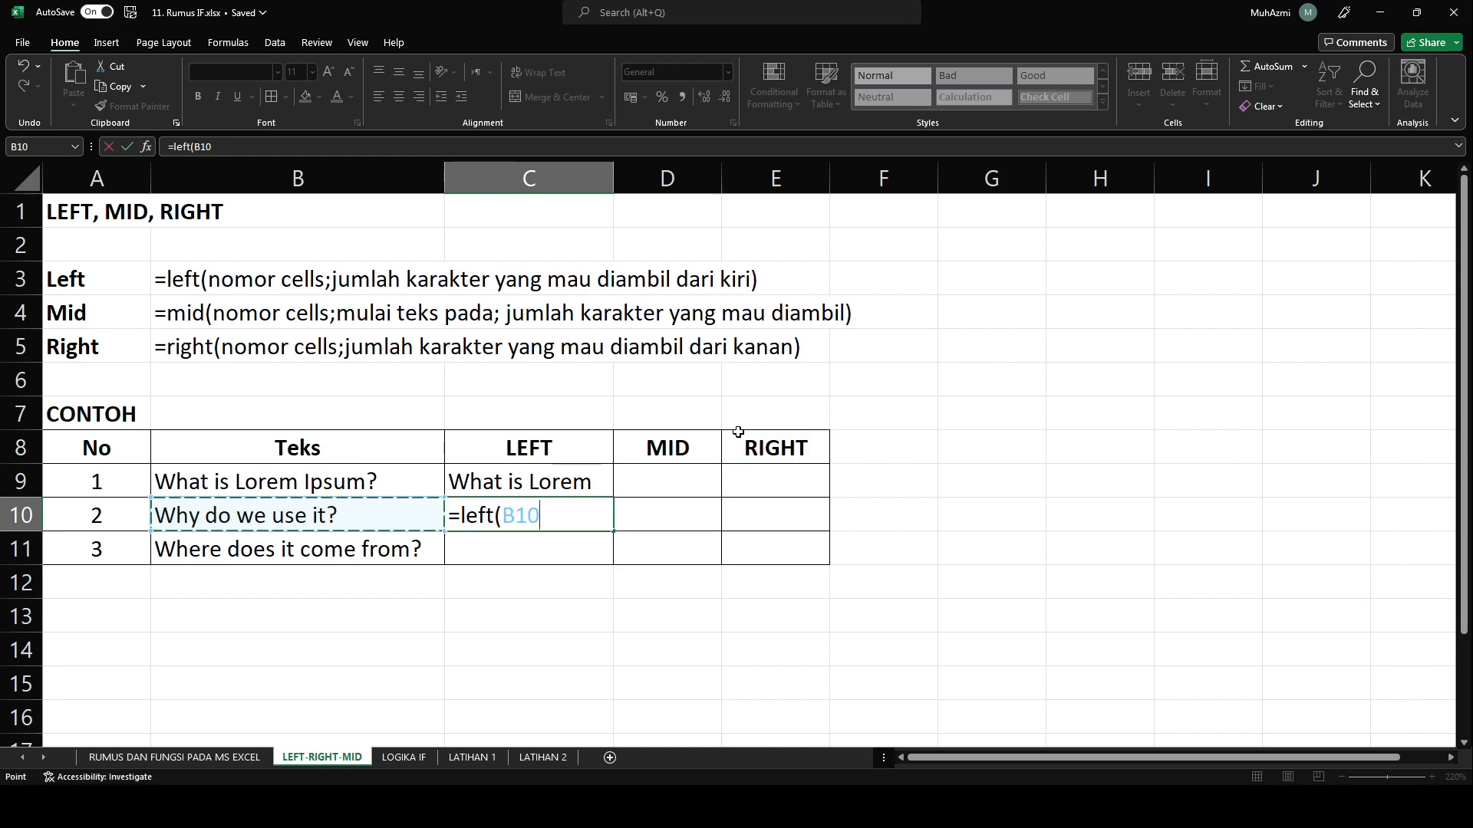
text(;5)
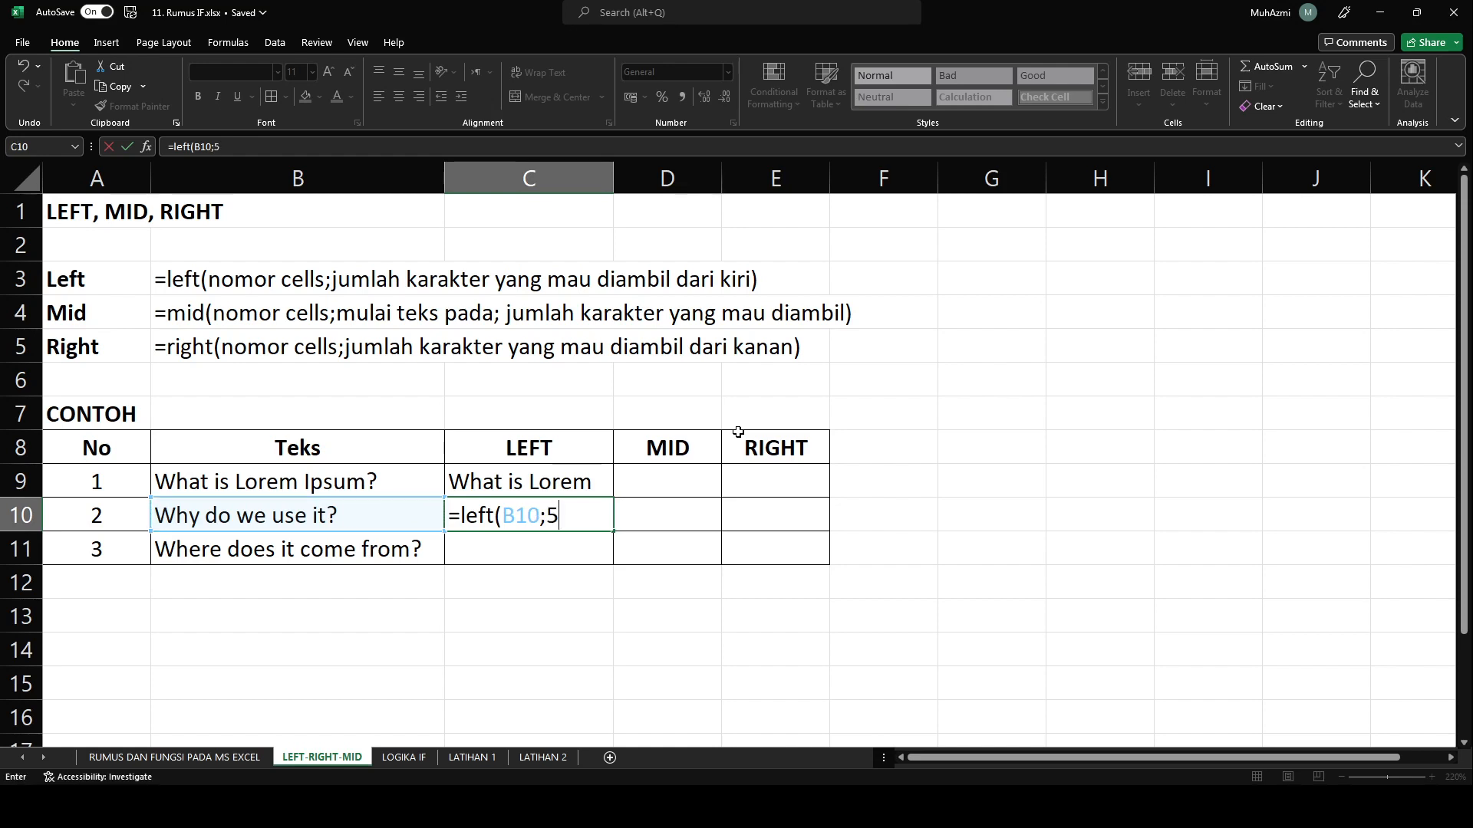
text())
key(Return)
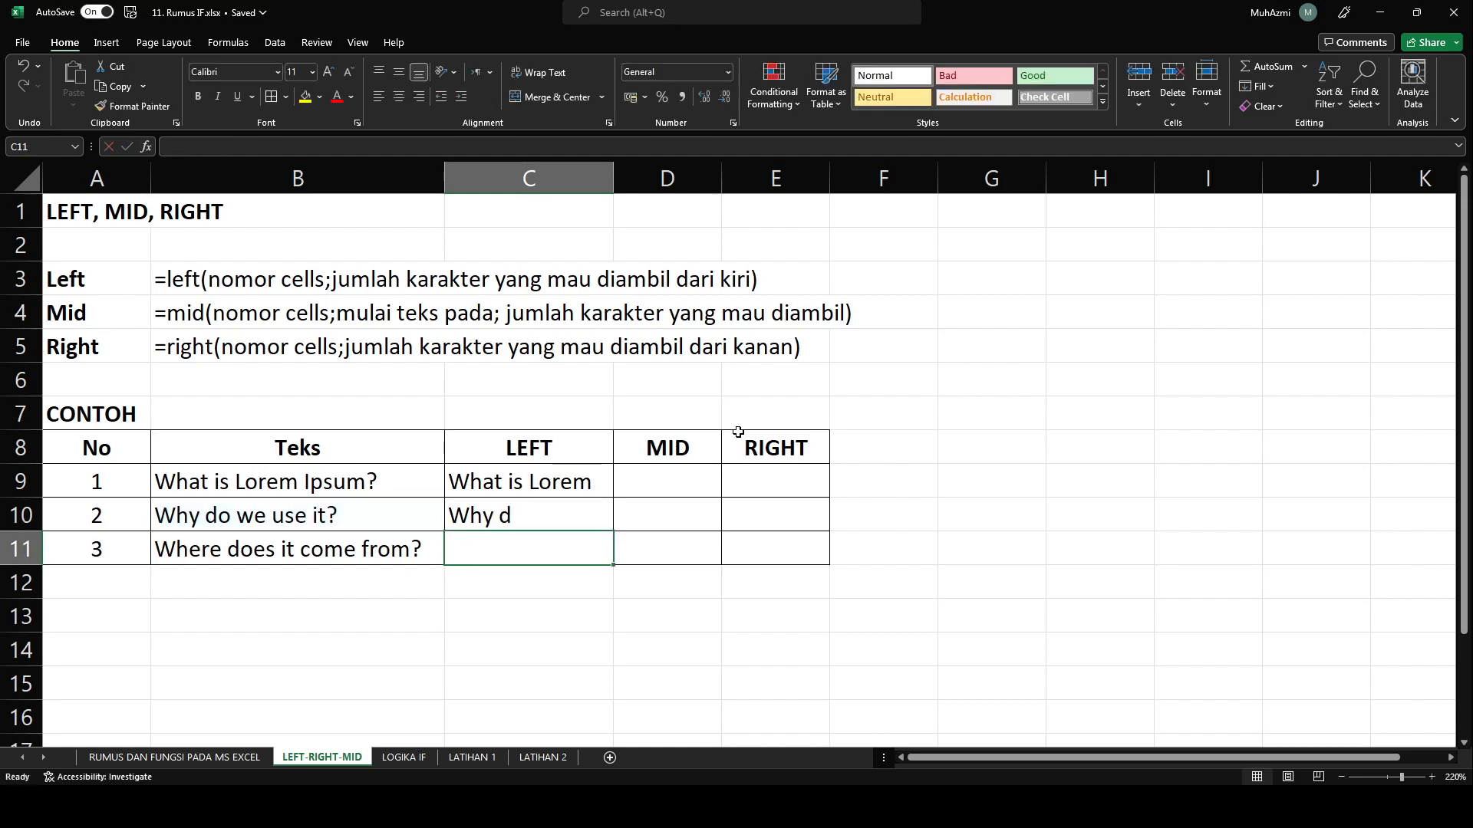
key(Up)
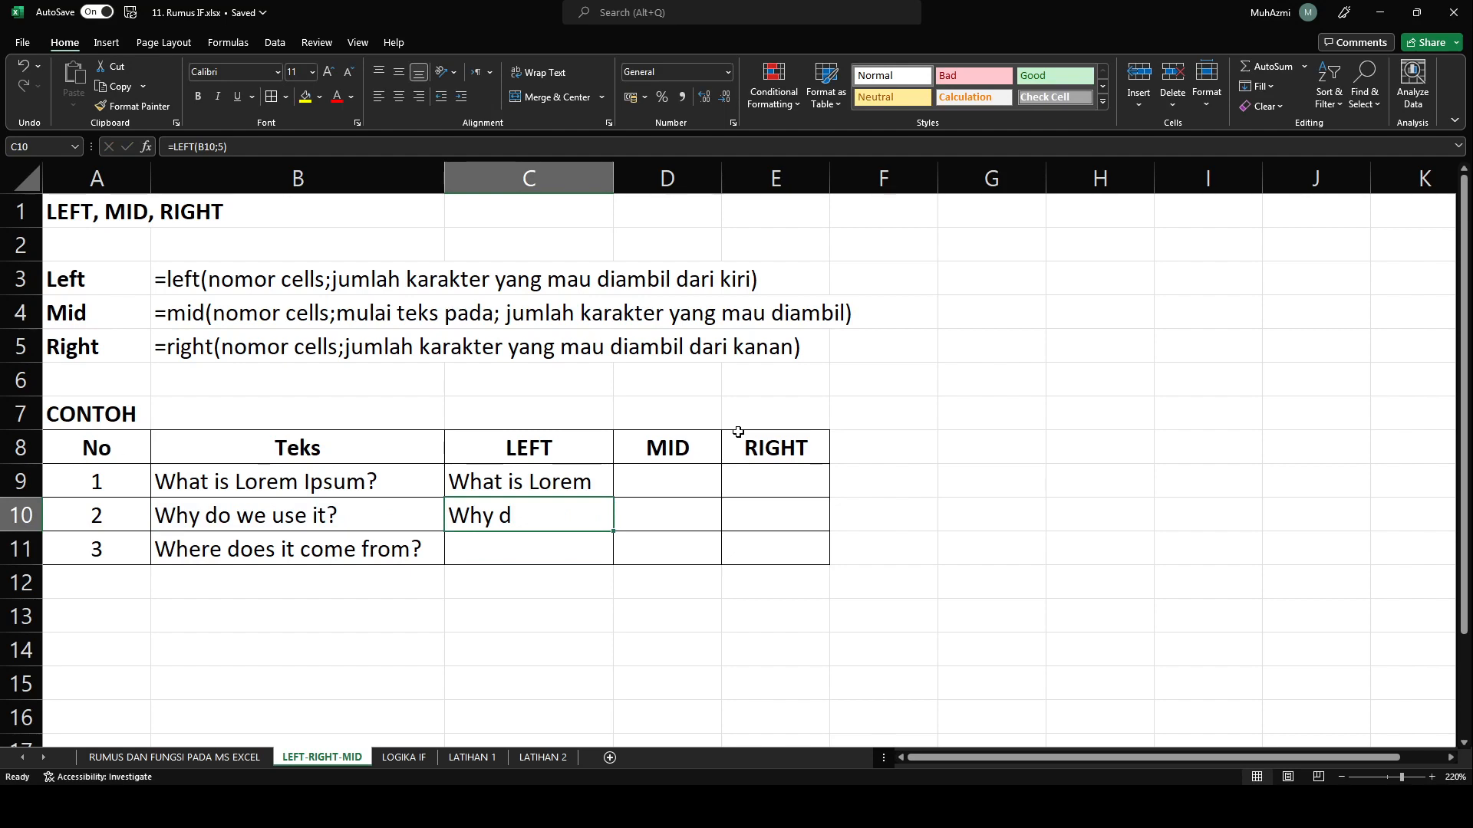
Set the character count in C10's LEFT formula to 6.
key(F2)
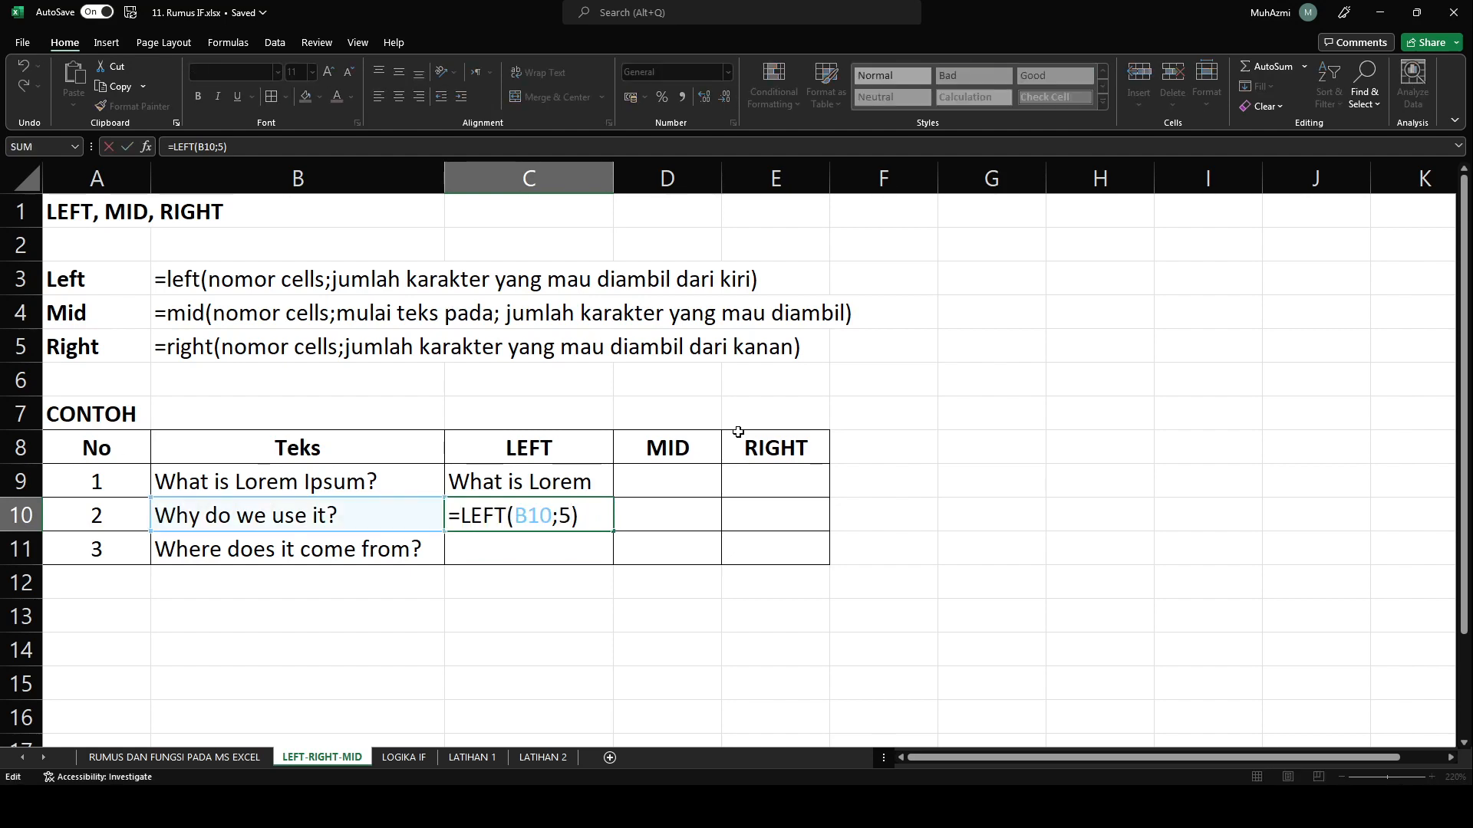
key(BackSpace)
text(6)
key(Return)
key(Up)
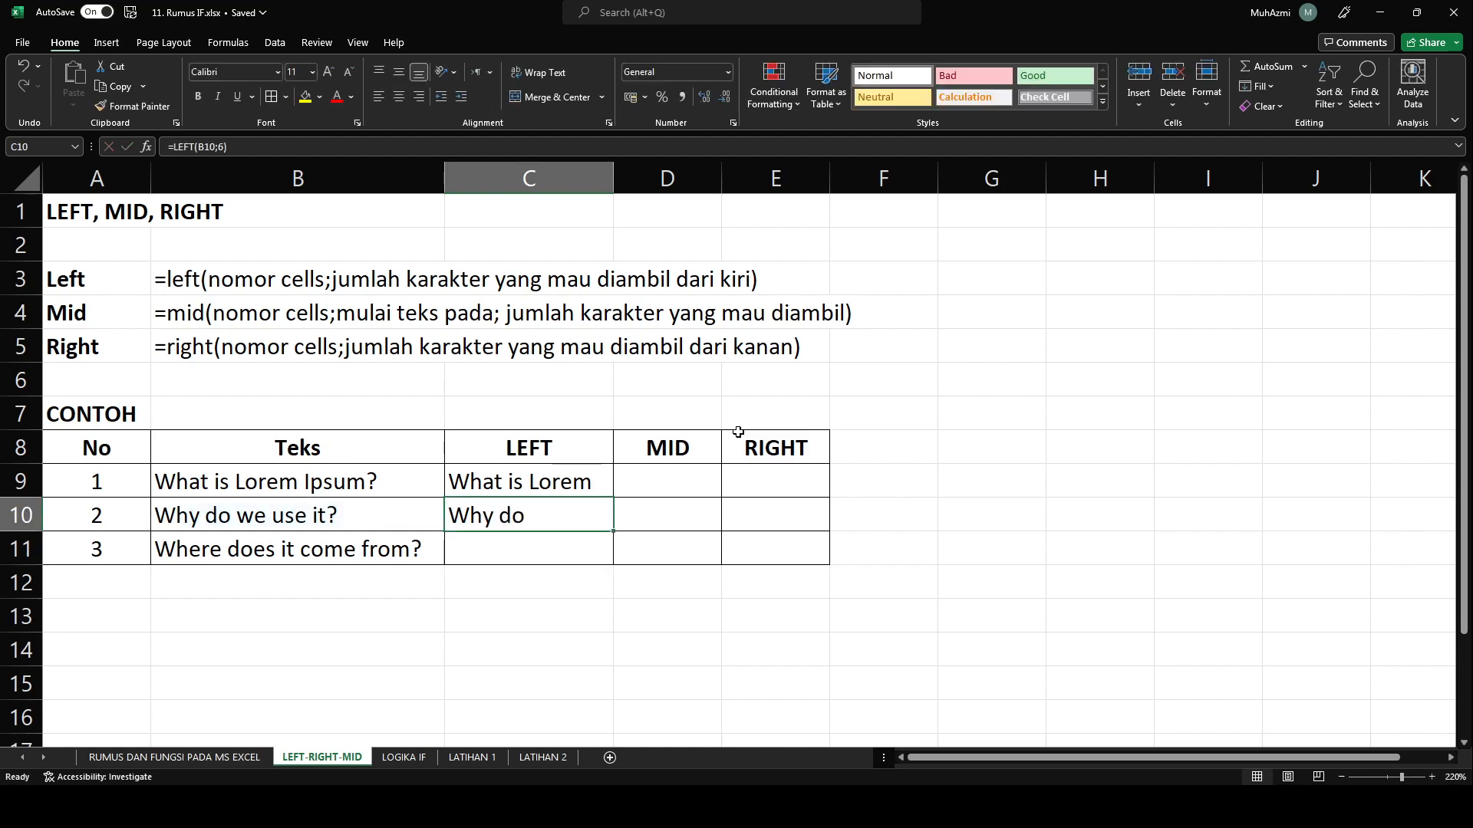
Enter the formula =LEFT(B11;4) in C11 to extract the first four characters of B11.
click(566, 549)
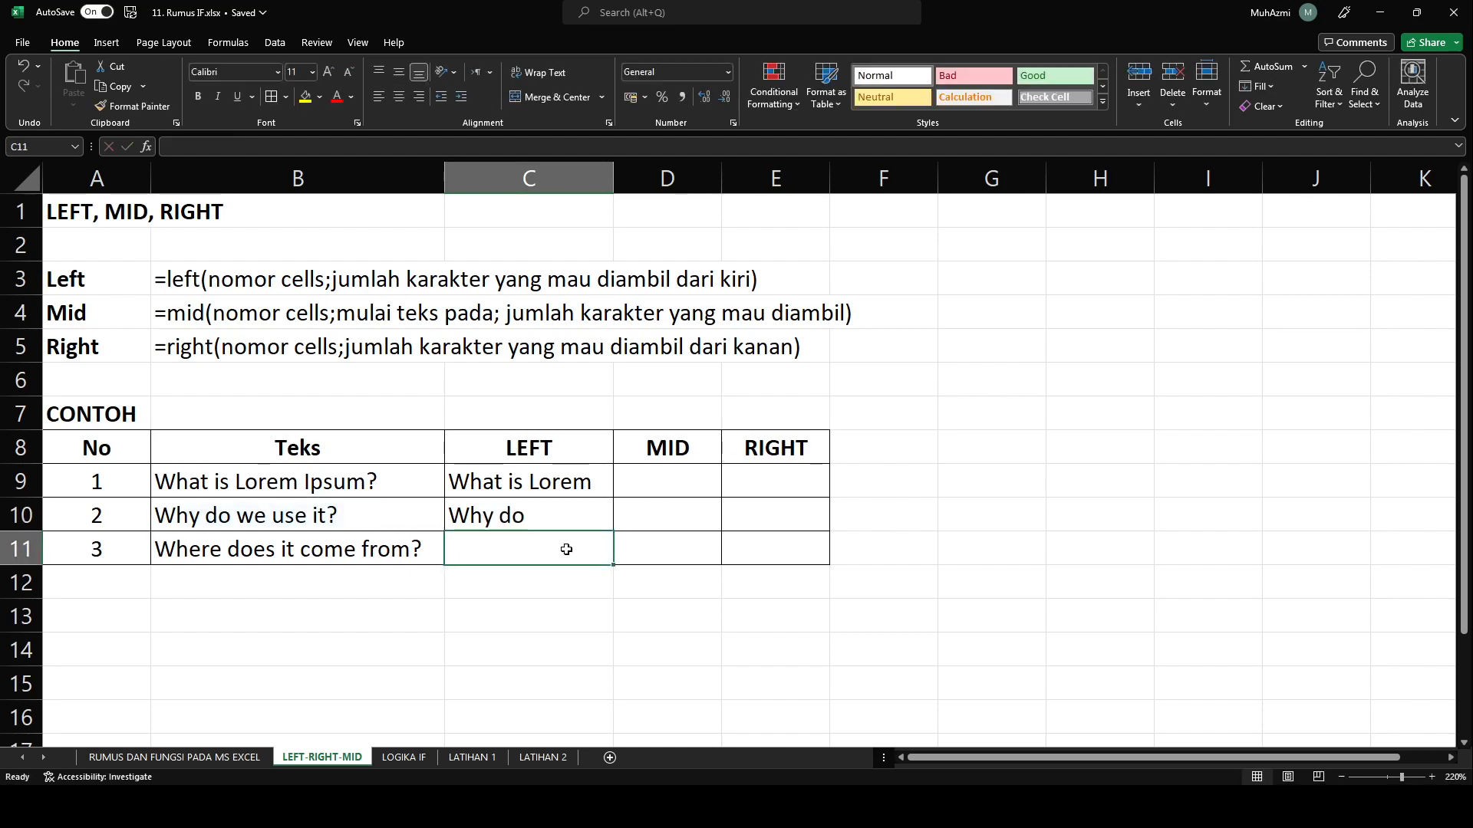
text(=left()
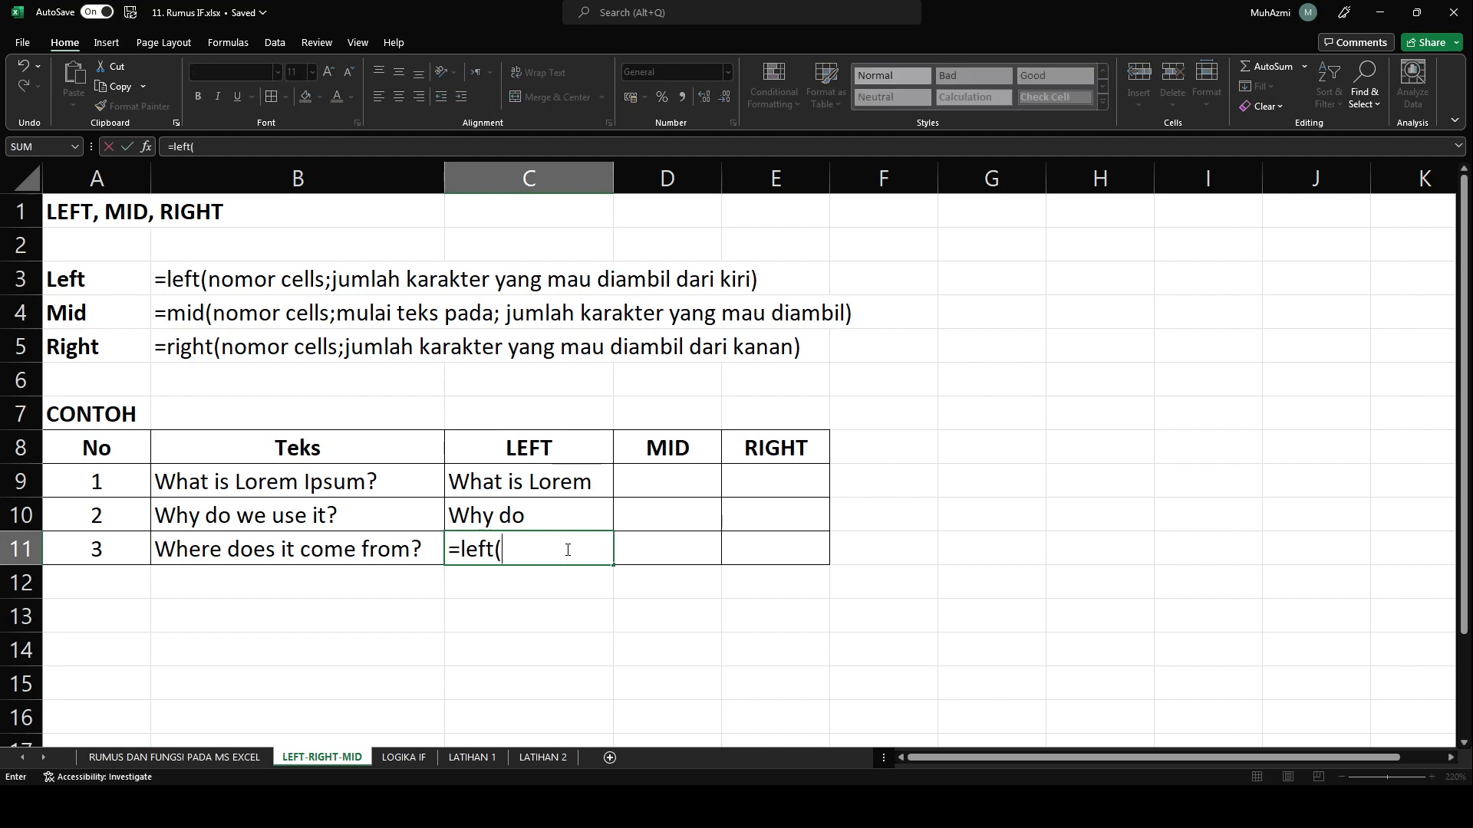
key(Left)
text(;)
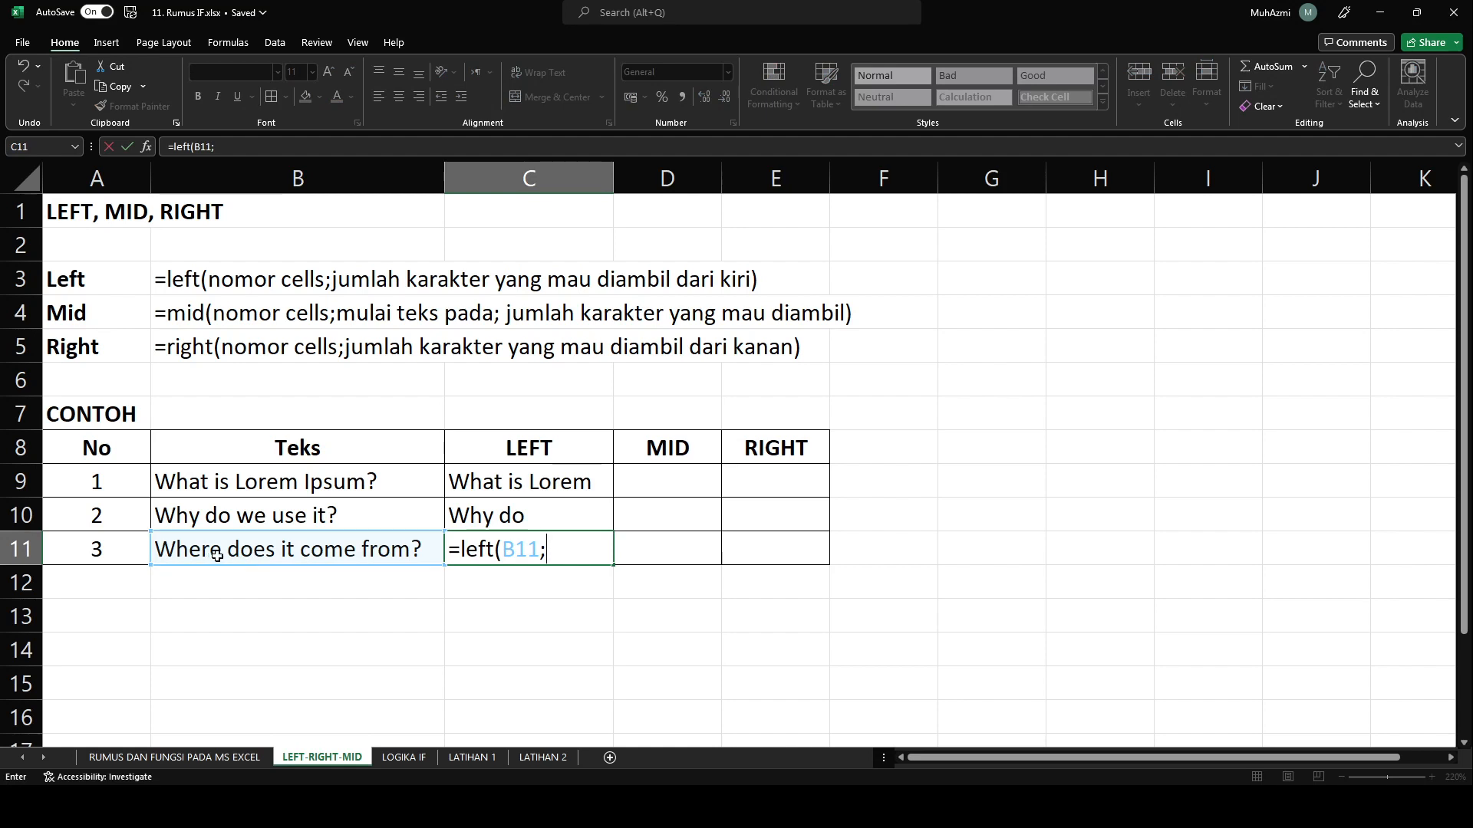
text(4))
key(Return)
key(Up)
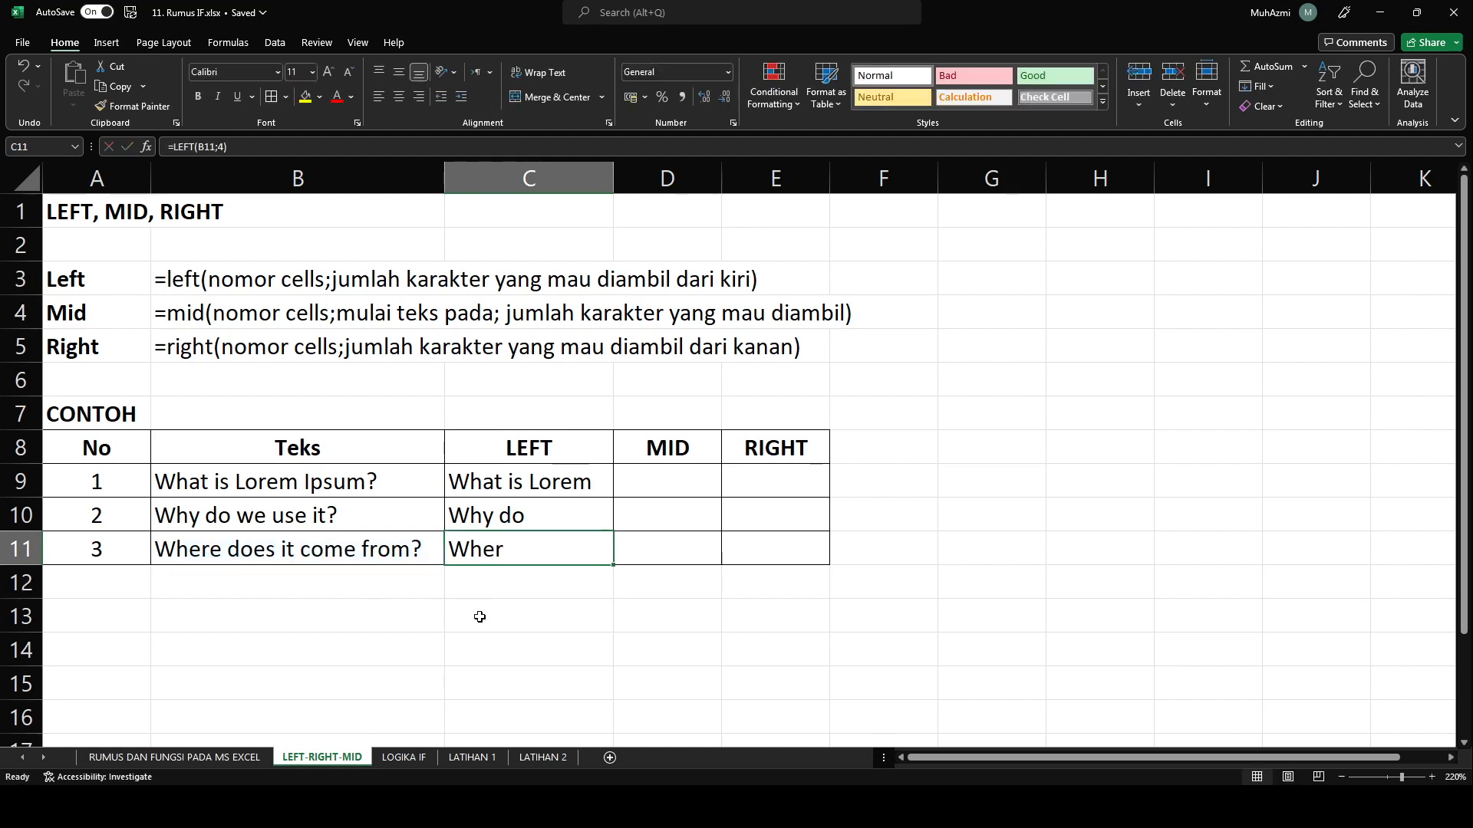
key(F2)
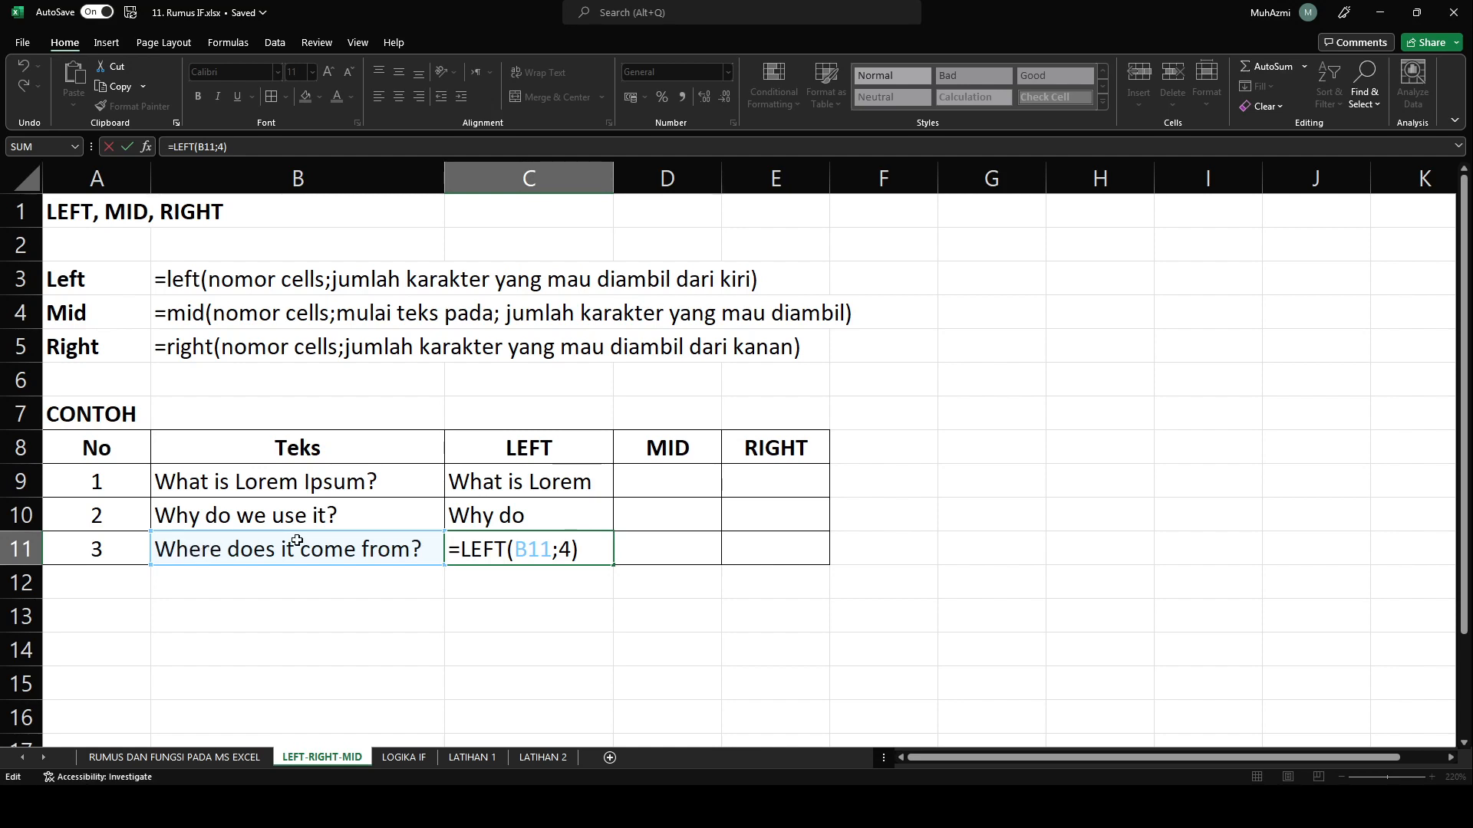
key(BackSpace)
text(e)
key(Return)
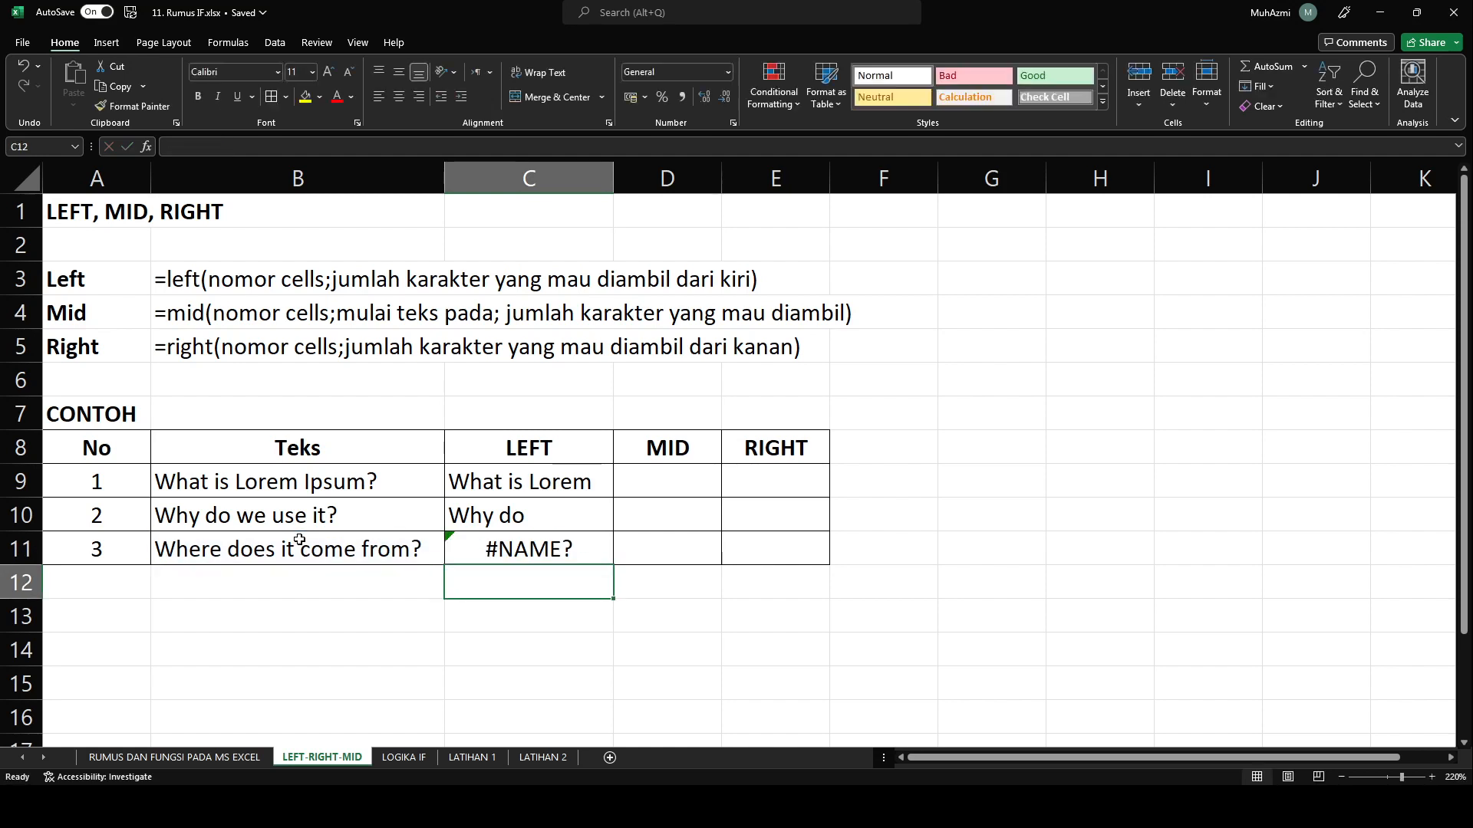
Correct C11's LEFT formula to =LEFT(B11;5) so it extracts the first five characters of B11.
key(Up)
key(F2)
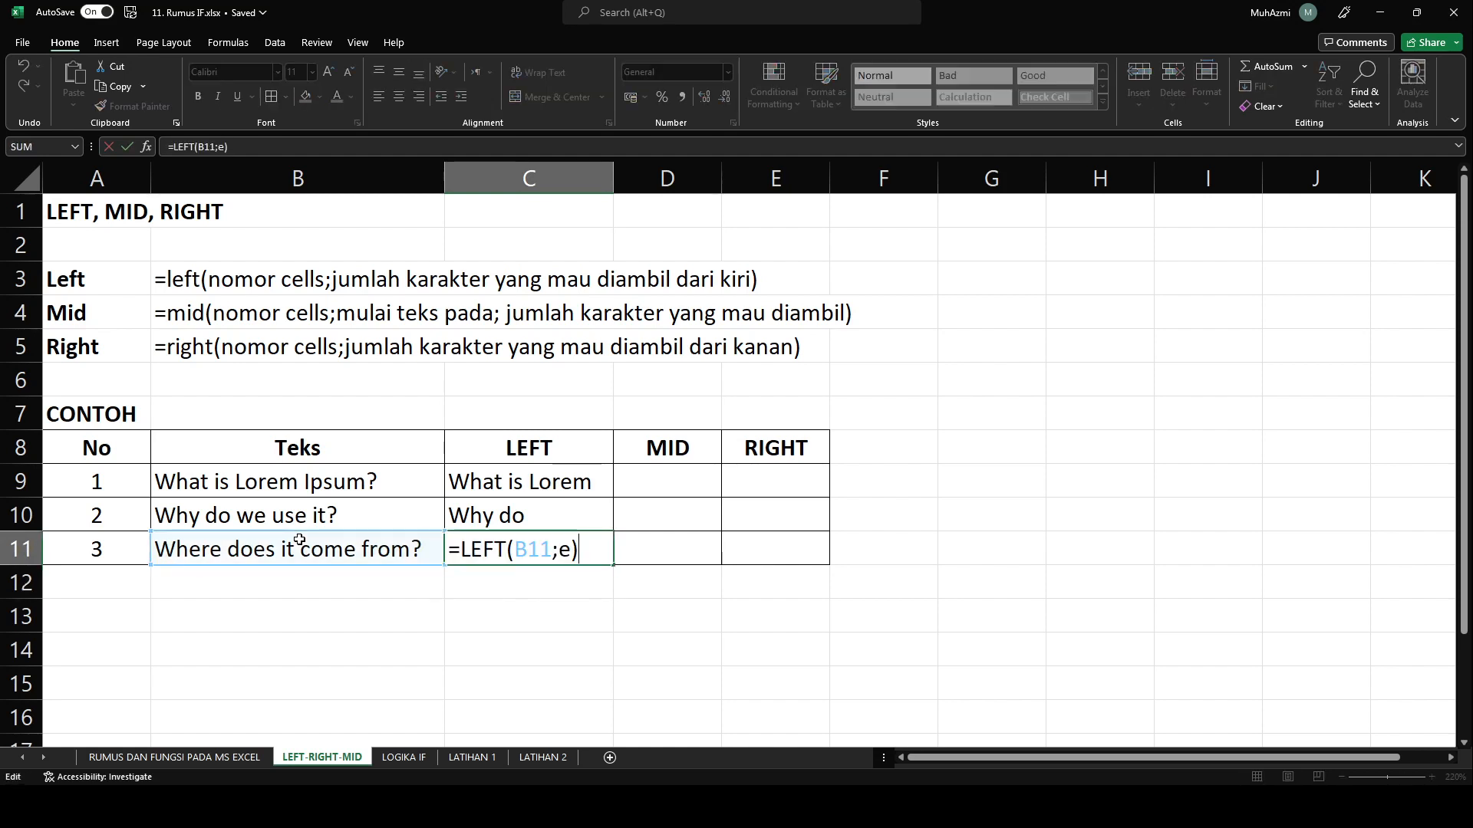
key(Left)
key(BackSpace)
text(5)
key(Return)
key(Up)
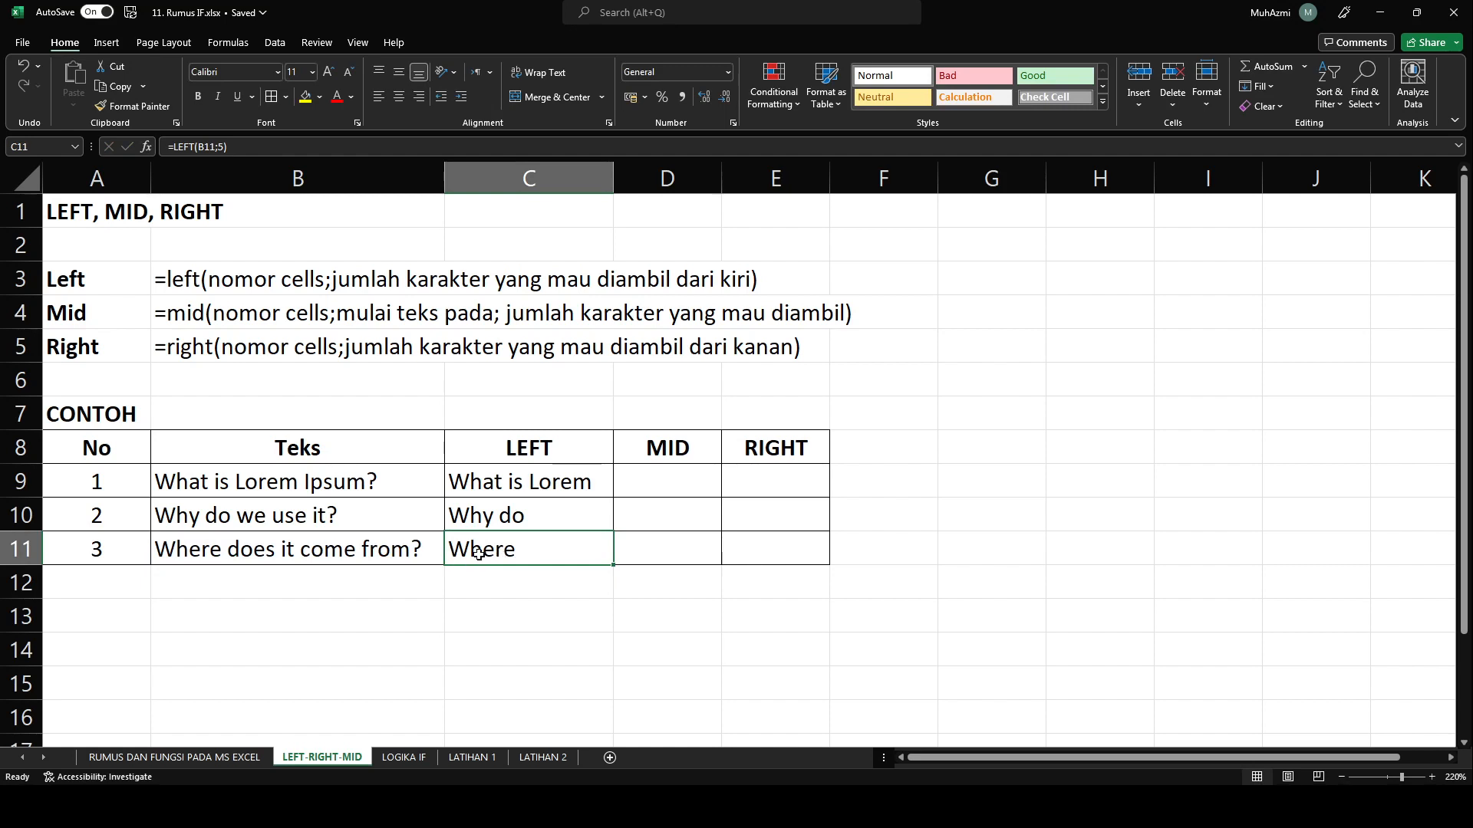
Enter the formula =MID(B9;9;5) in D9 to extract five characters of B9 starting at the ninth.
click(680, 473)
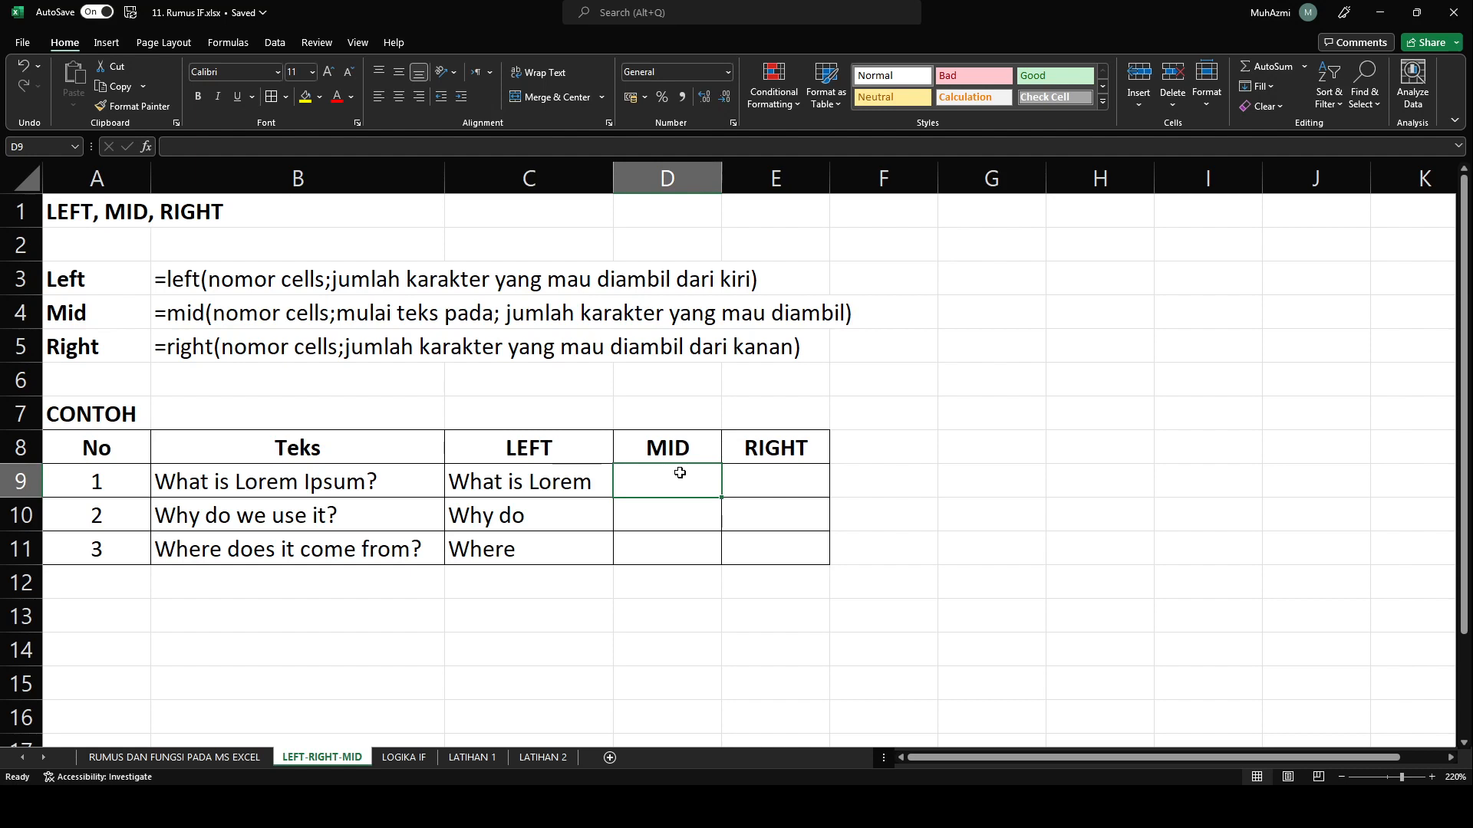
text(=mid()
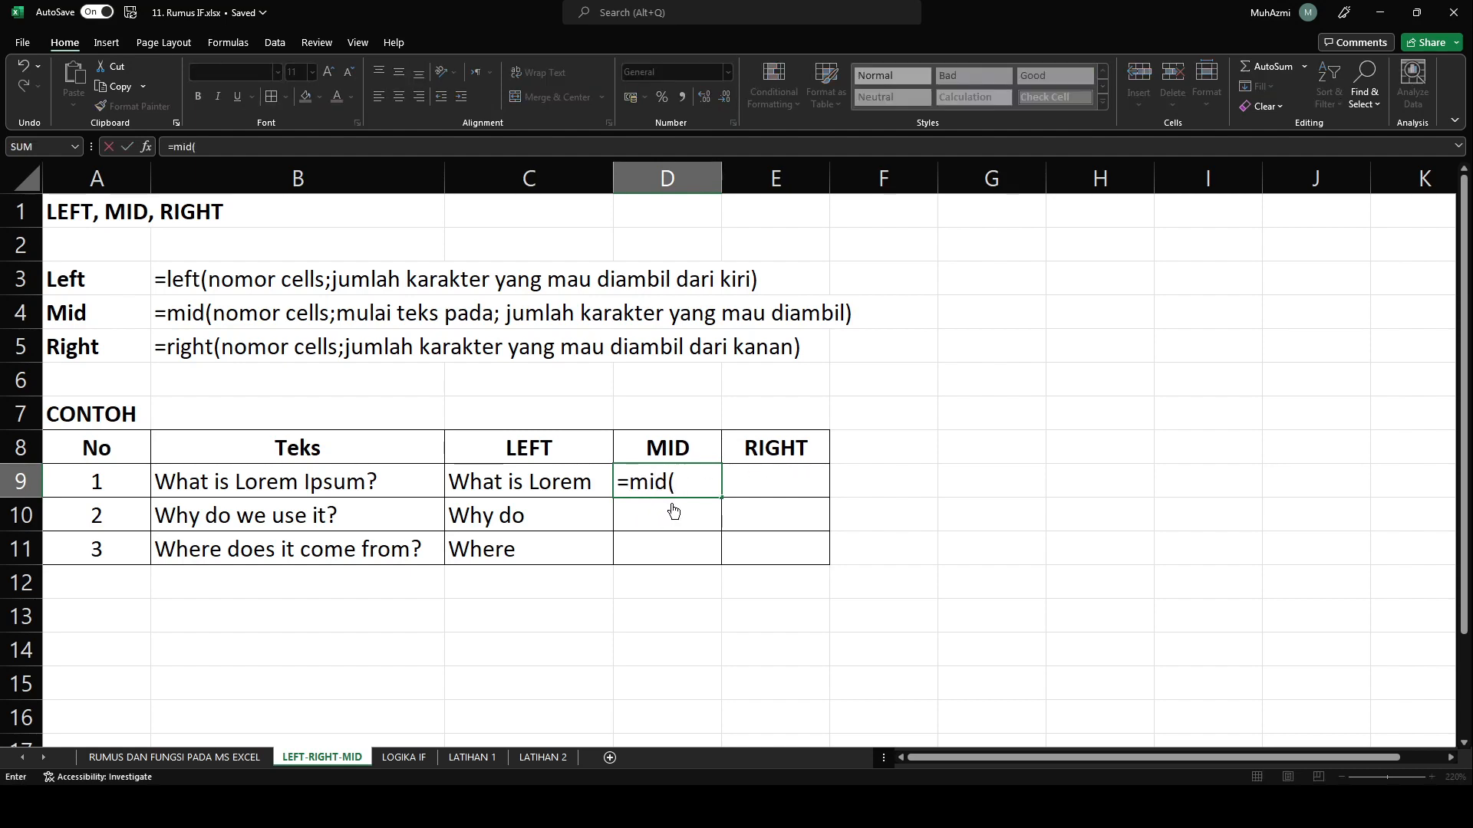
click(272, 484)
text(;9)
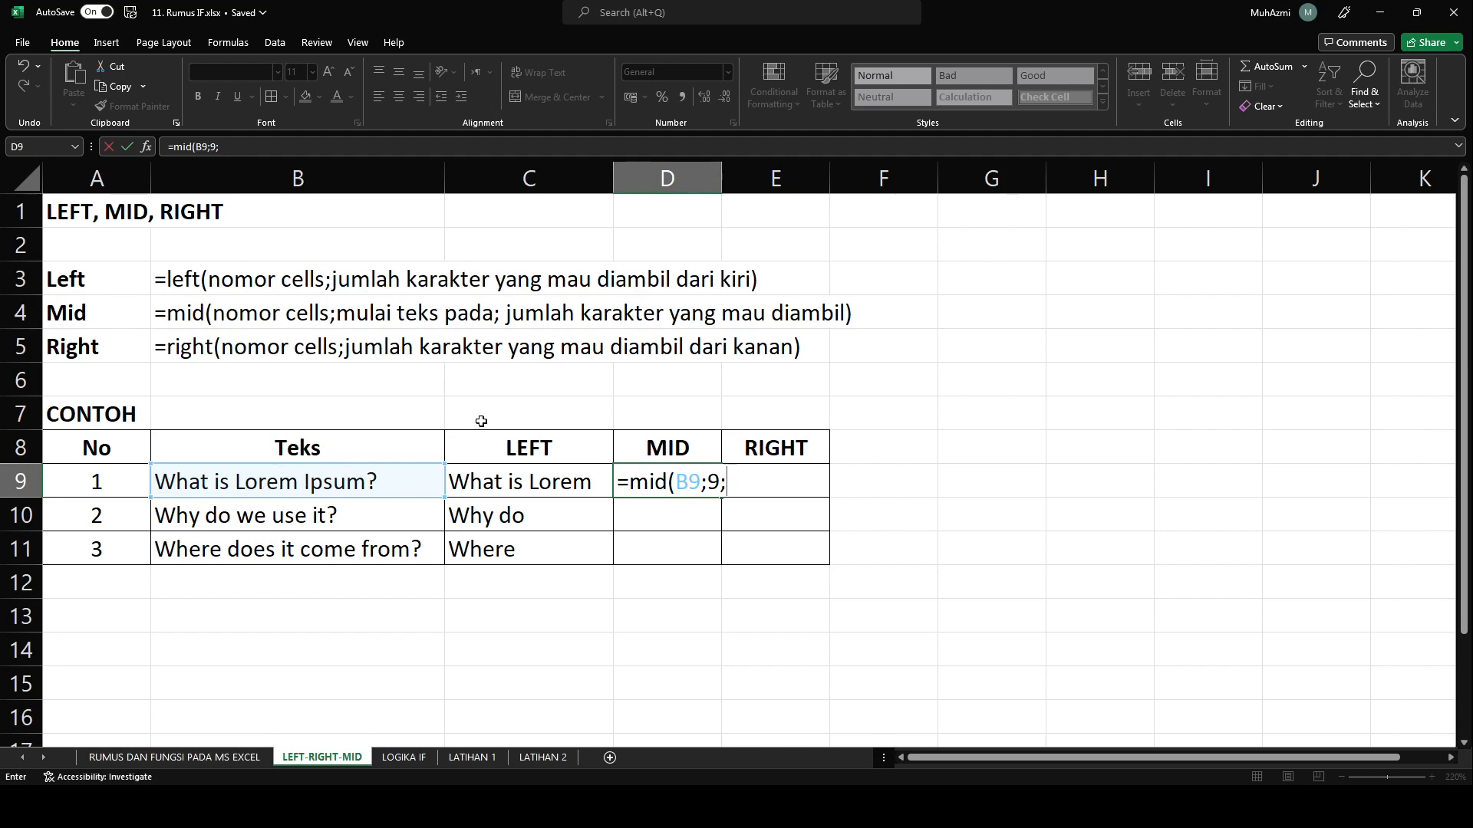
text(5))
key(ctrl+Return)
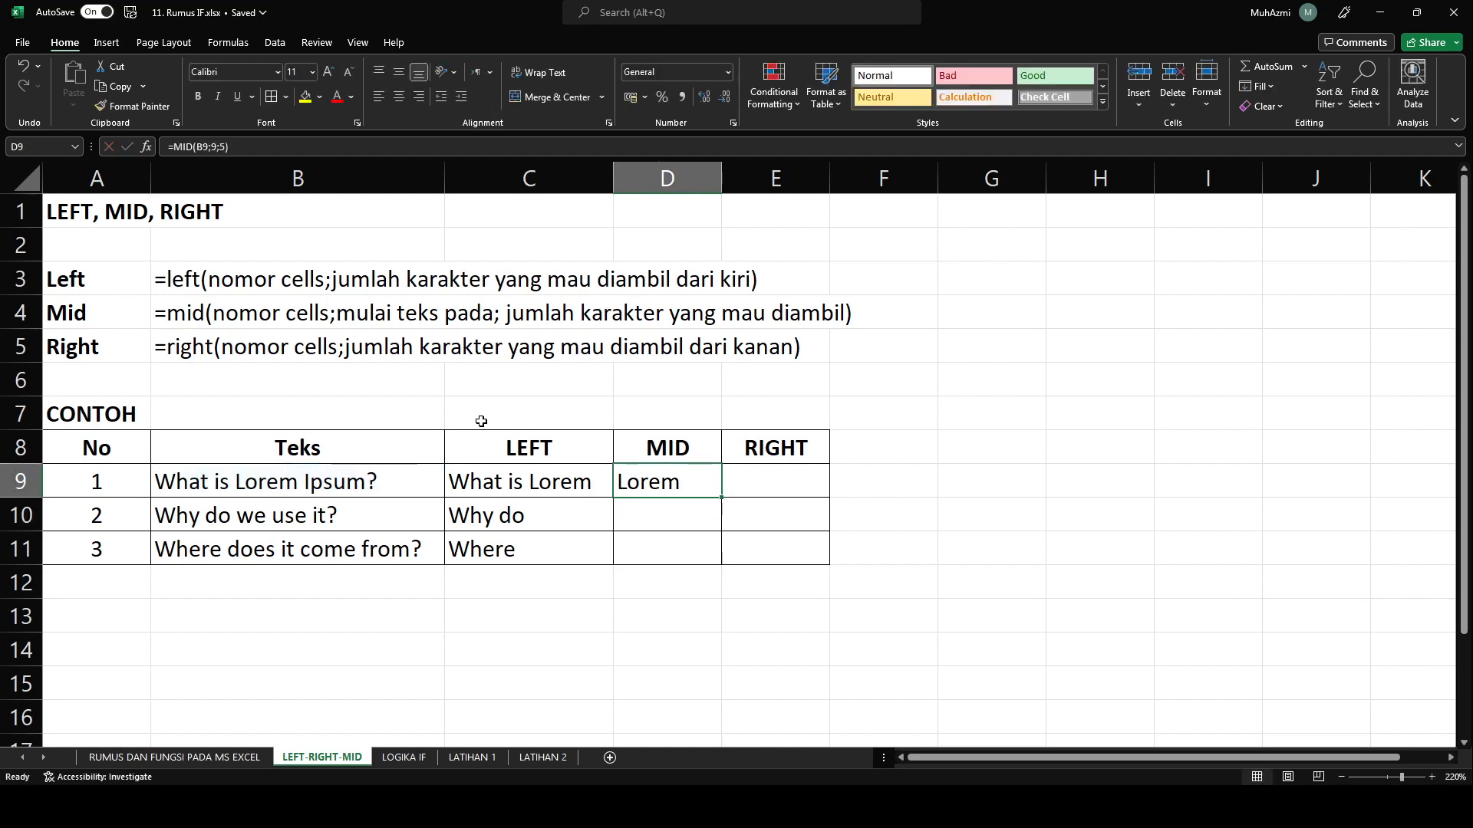
Enter the formula =MID(B10;5;2) in D10 to extract two characters of B10 starting at the fifth.
key(Down)
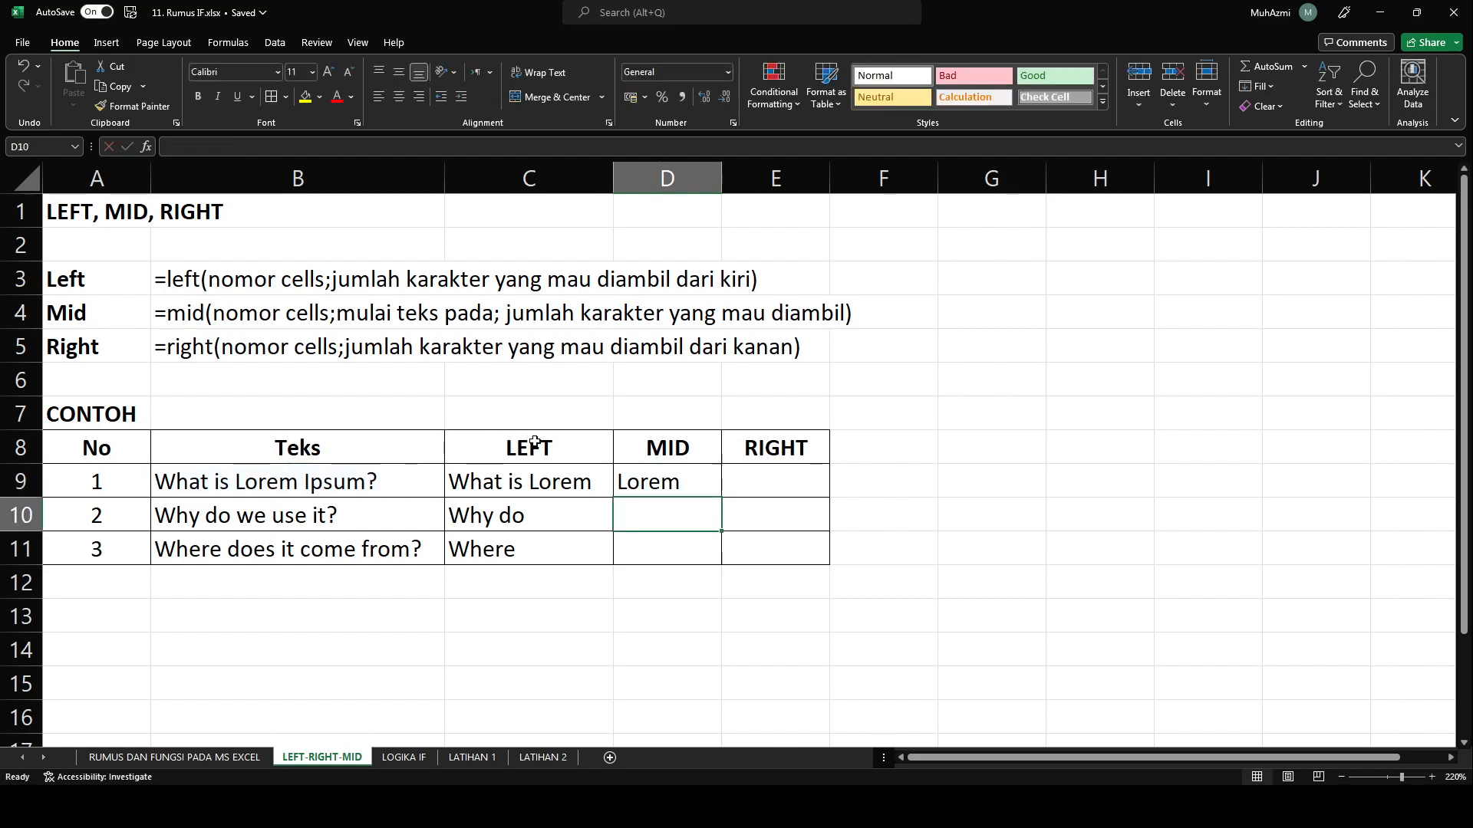
text(=m)
text(id()
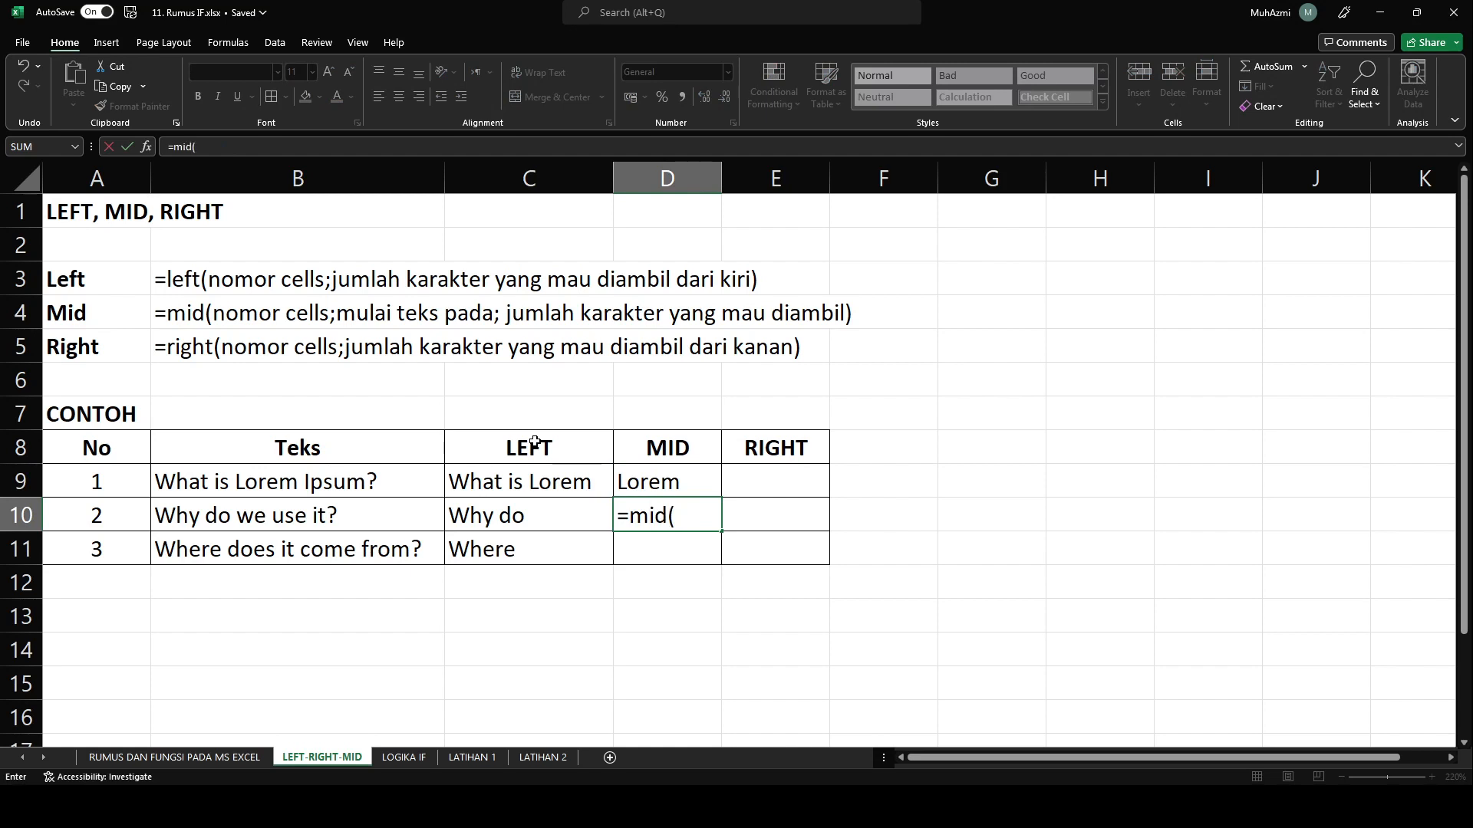
click(313, 509)
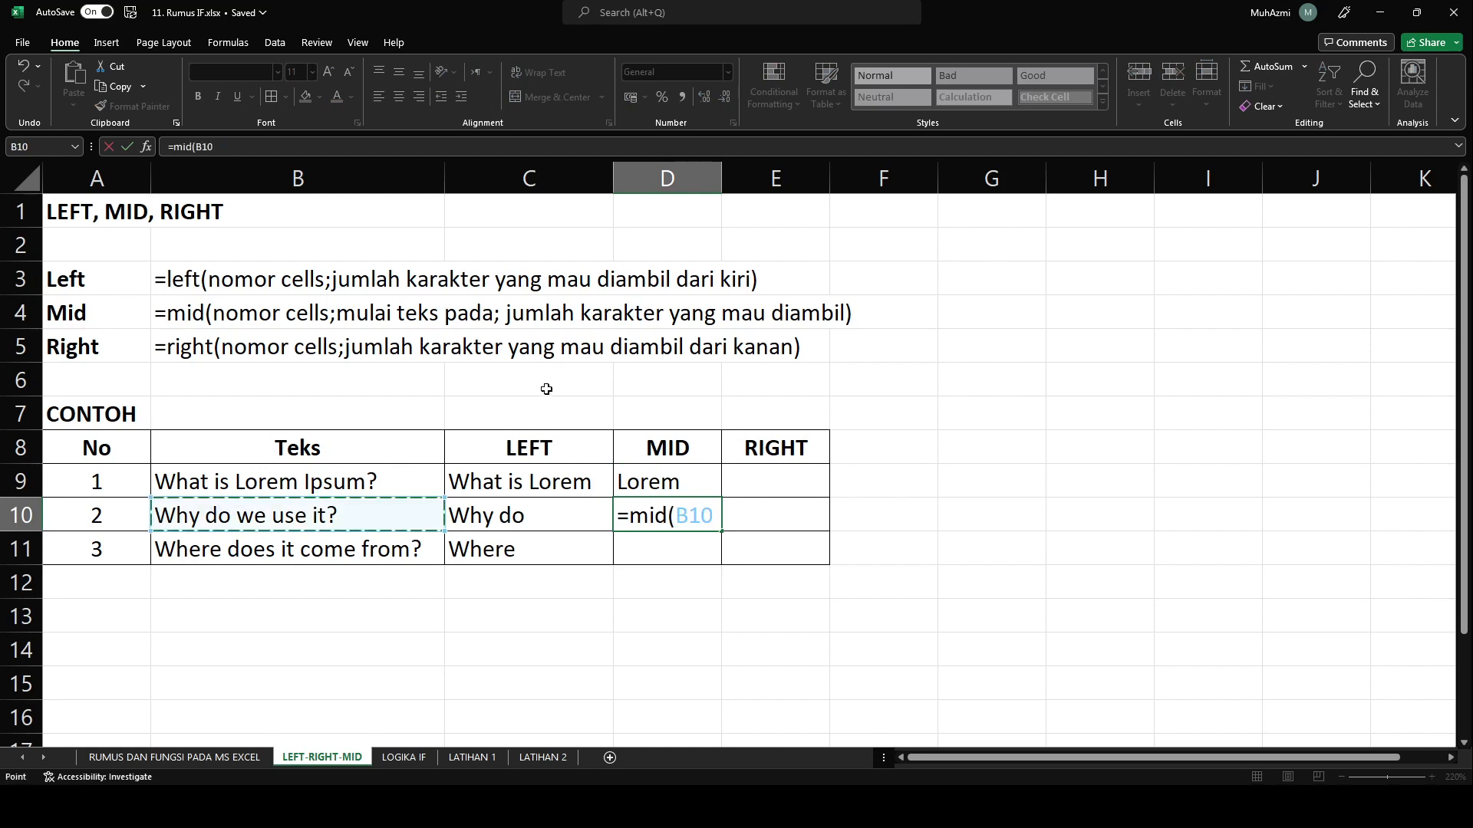
text(;)
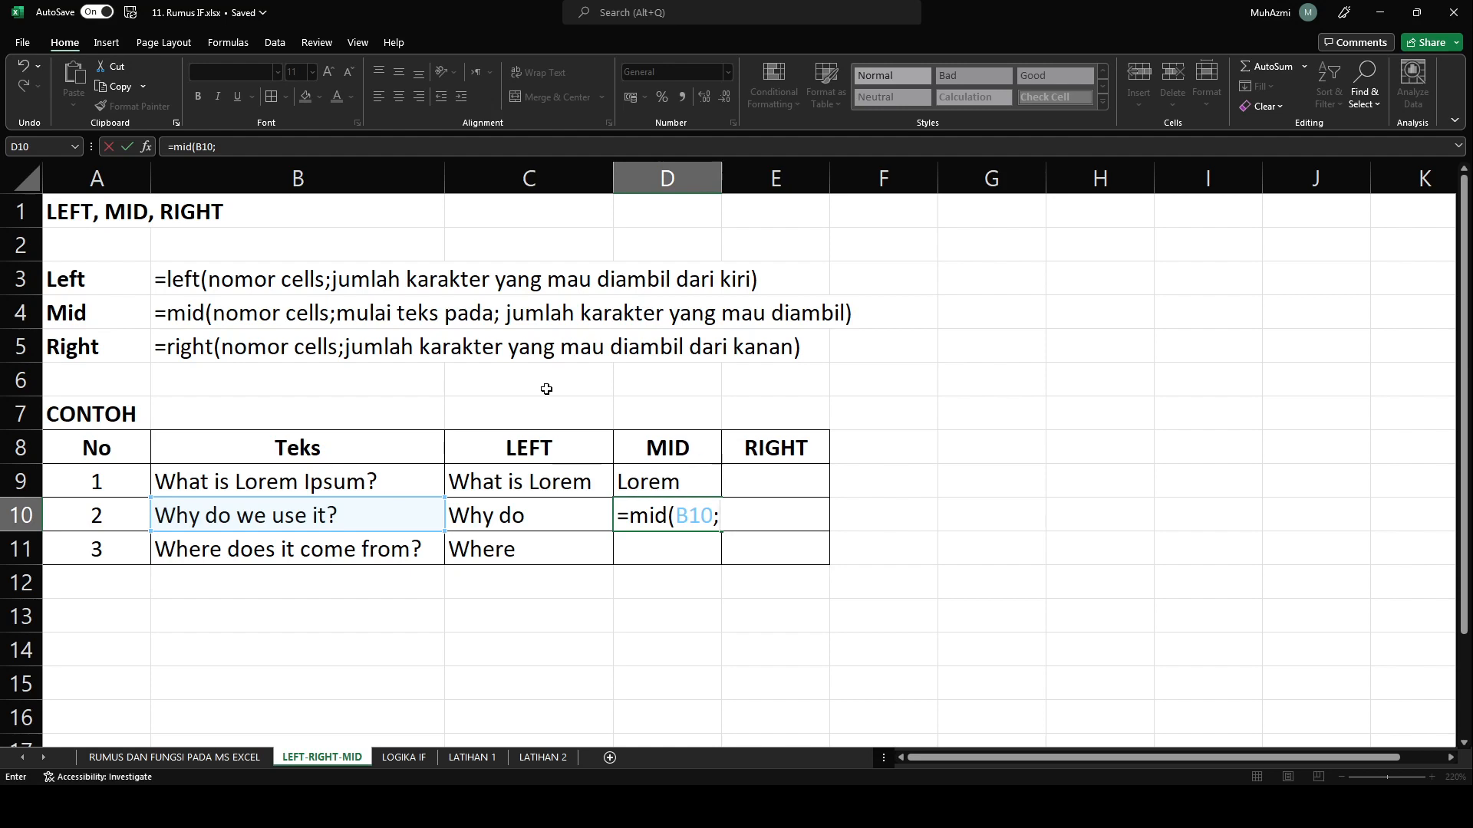
text(5;2))
key(Return)
key(Up)
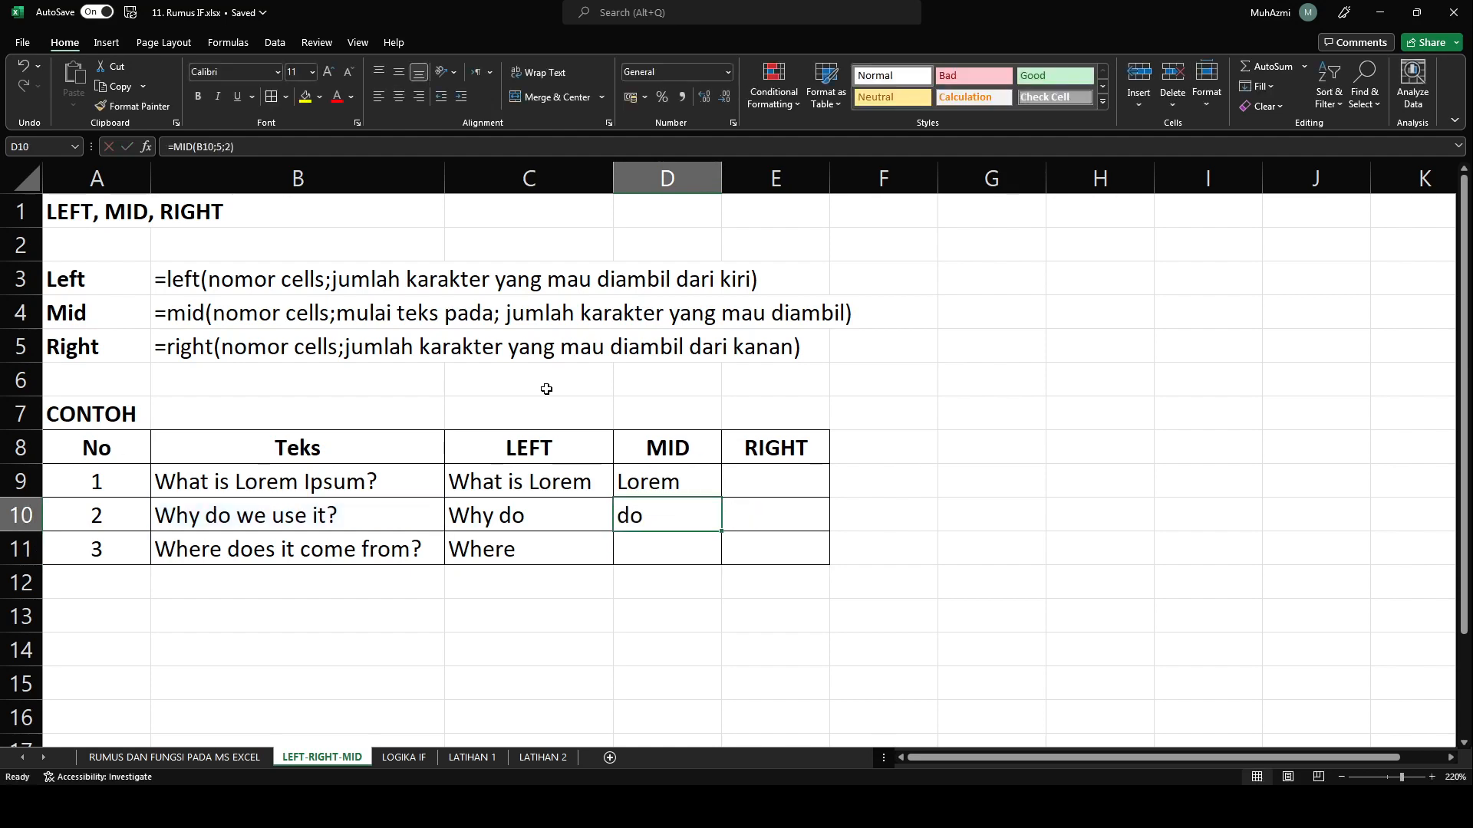
key(Down)
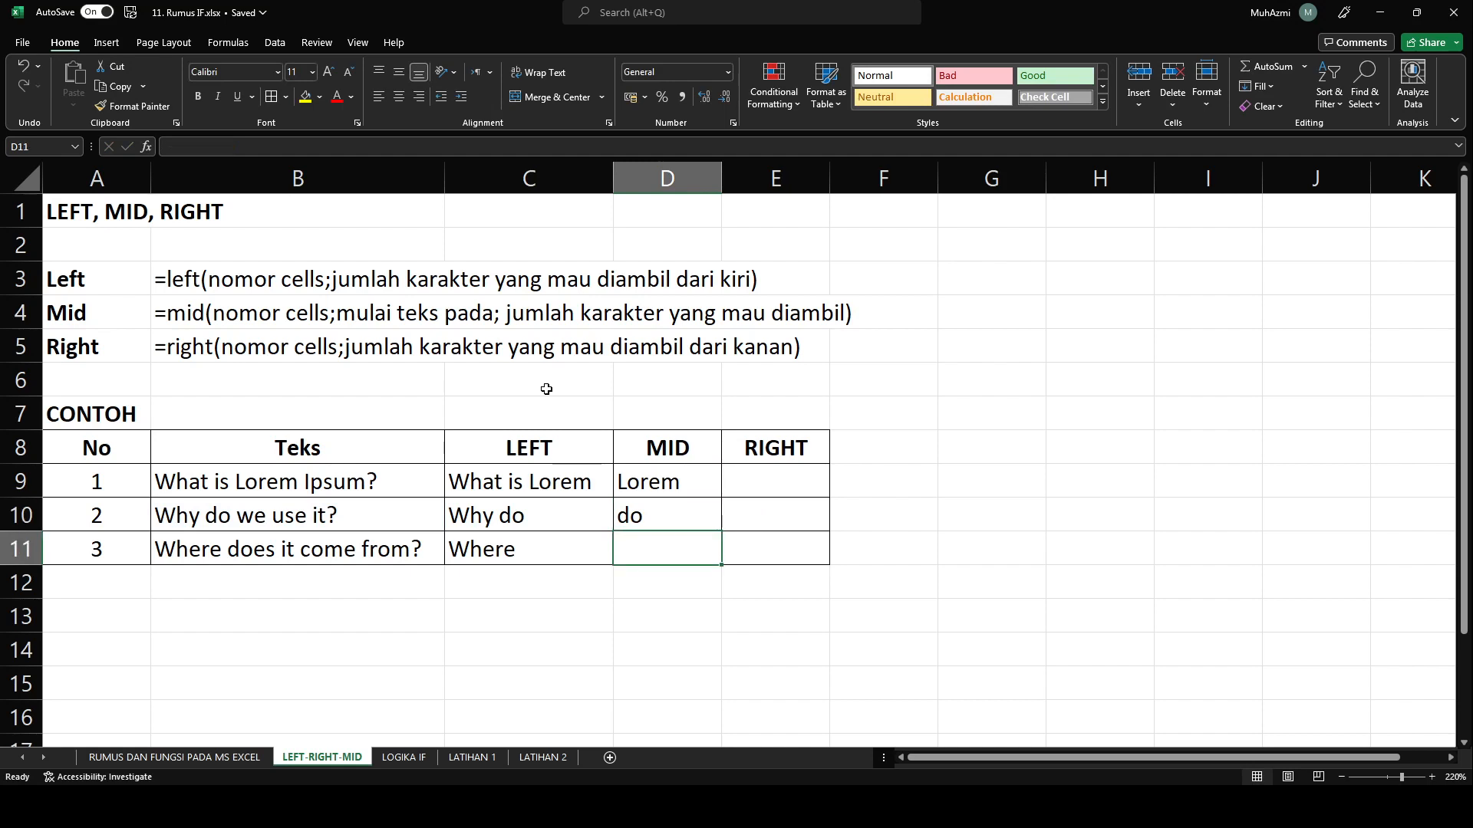
text(=mid()
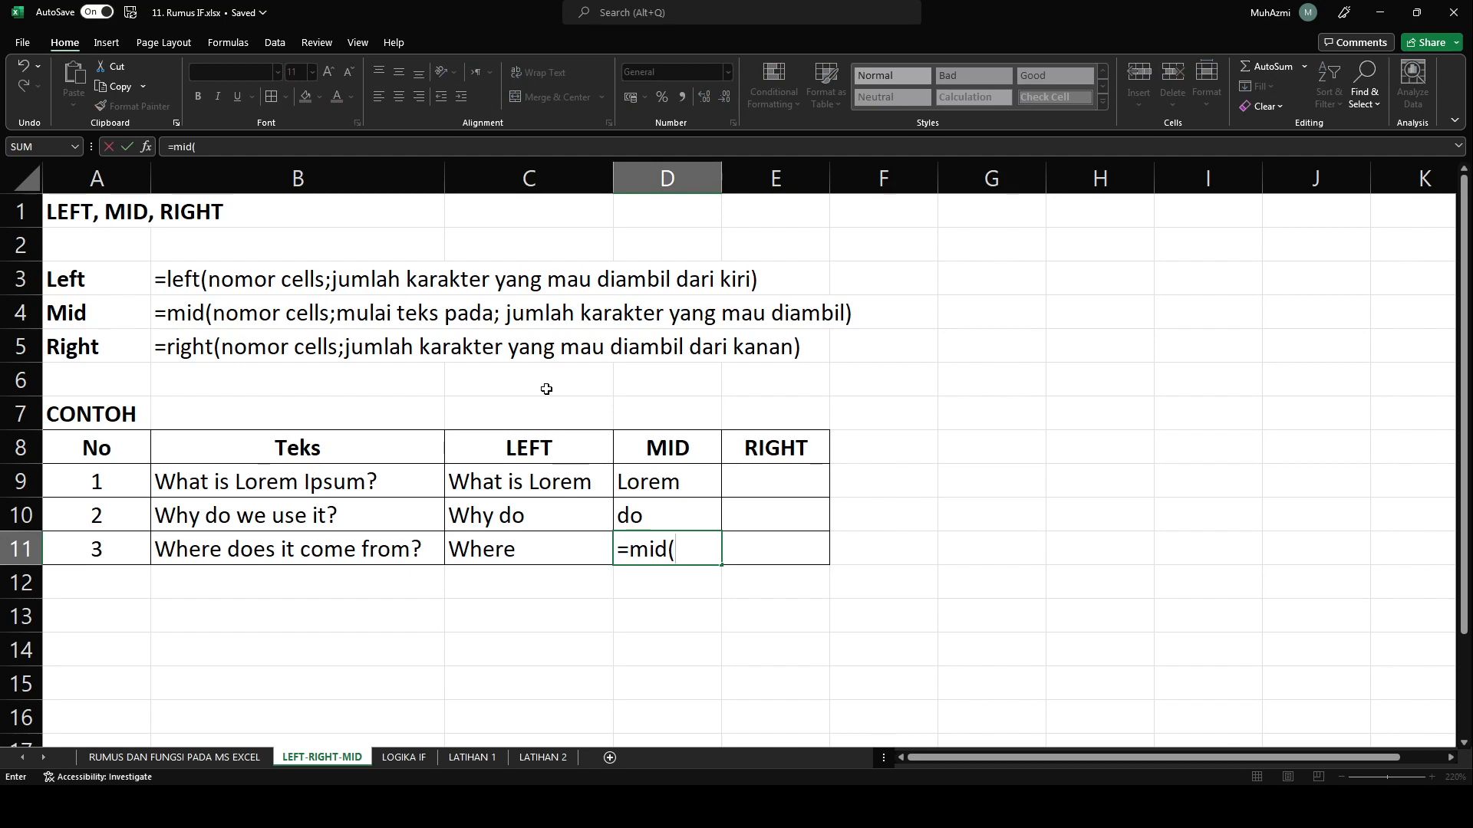
key(Escape)
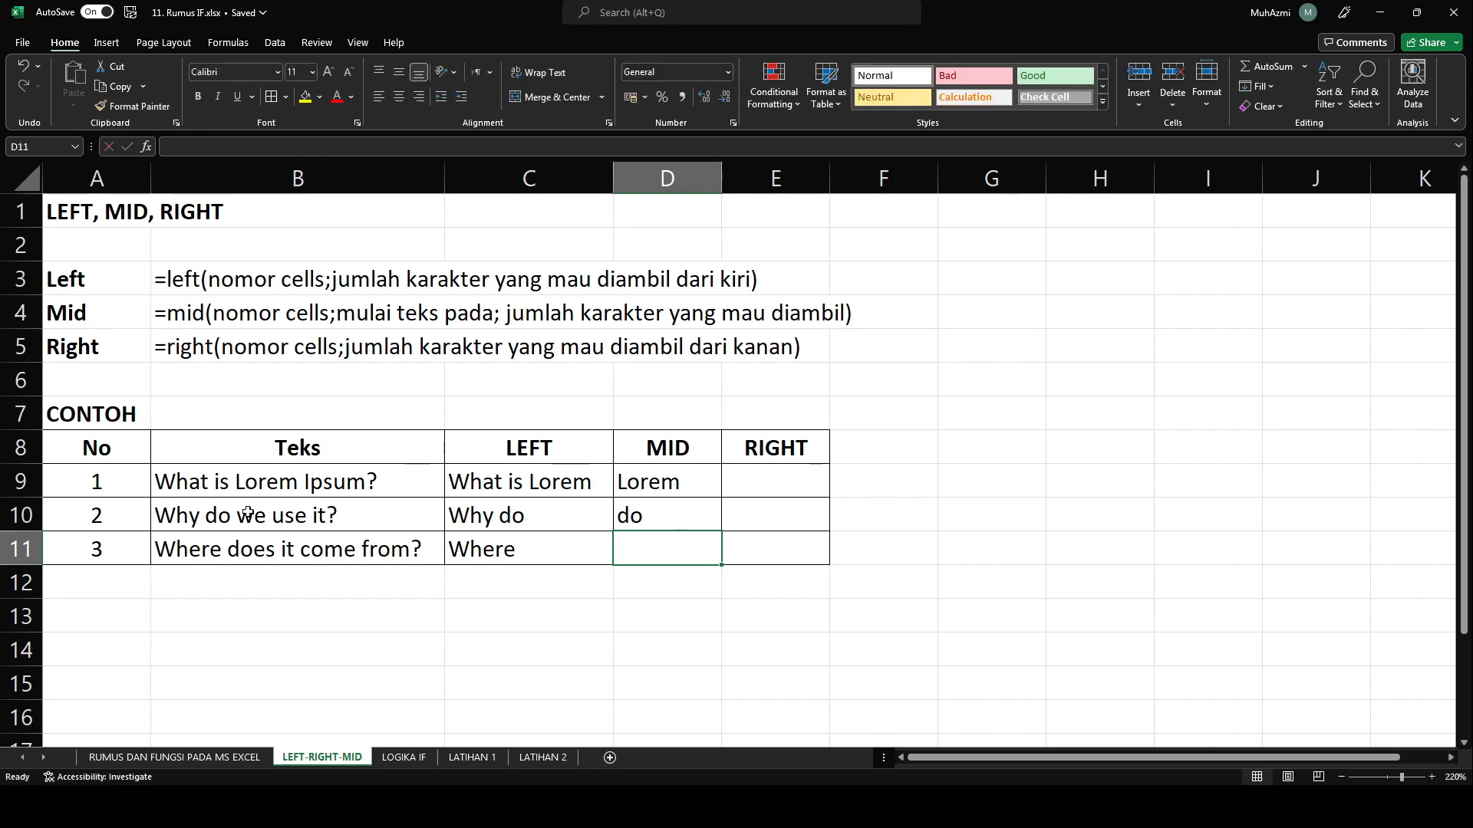
Highlight "Where does" in B11 to work out the start position, and enter the formula =MID(B11;12;2) in D11.
double_click(202, 549)
drag(157, 550, 280, 554)
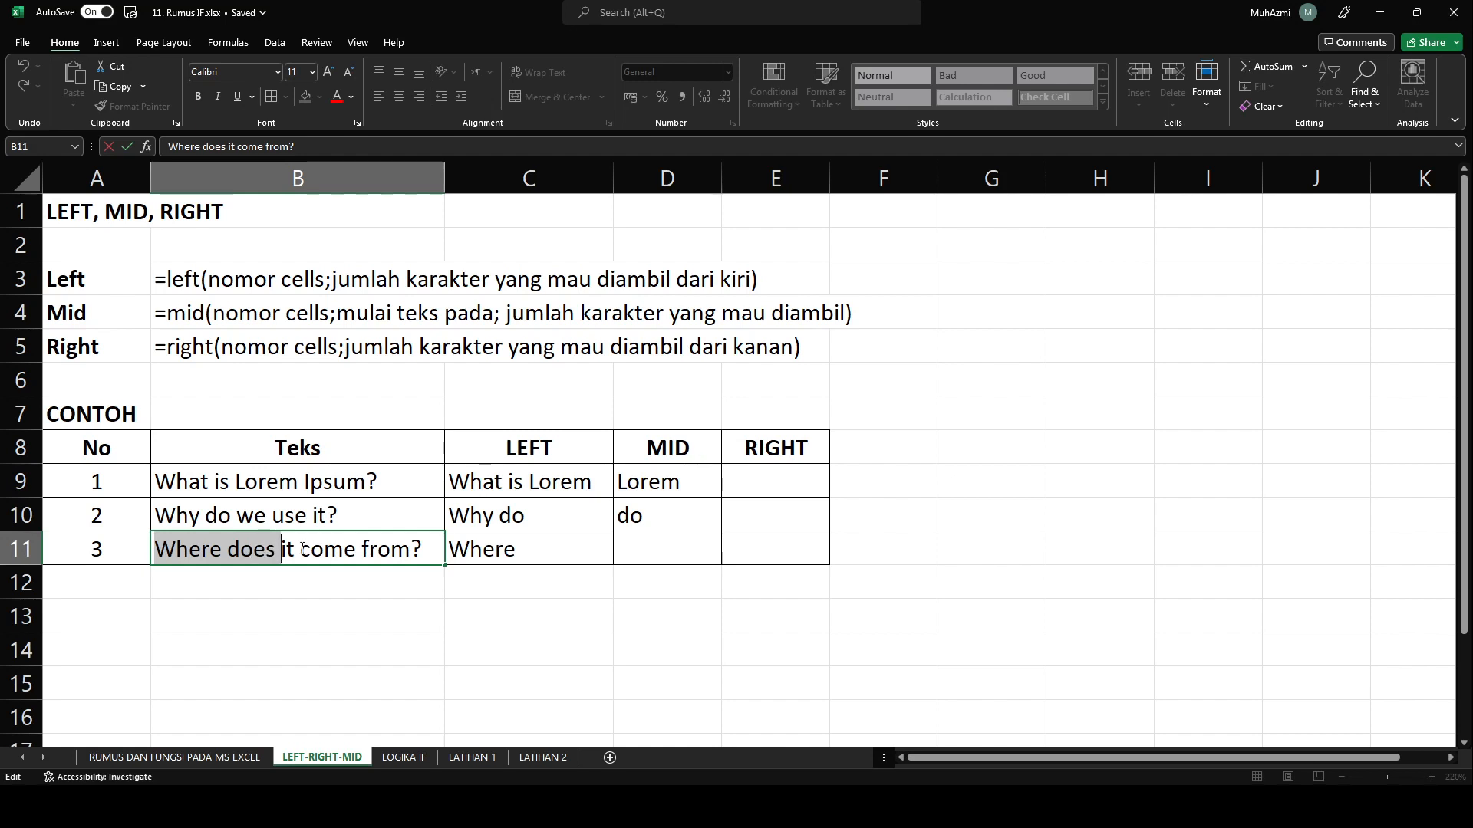
click(656, 553)
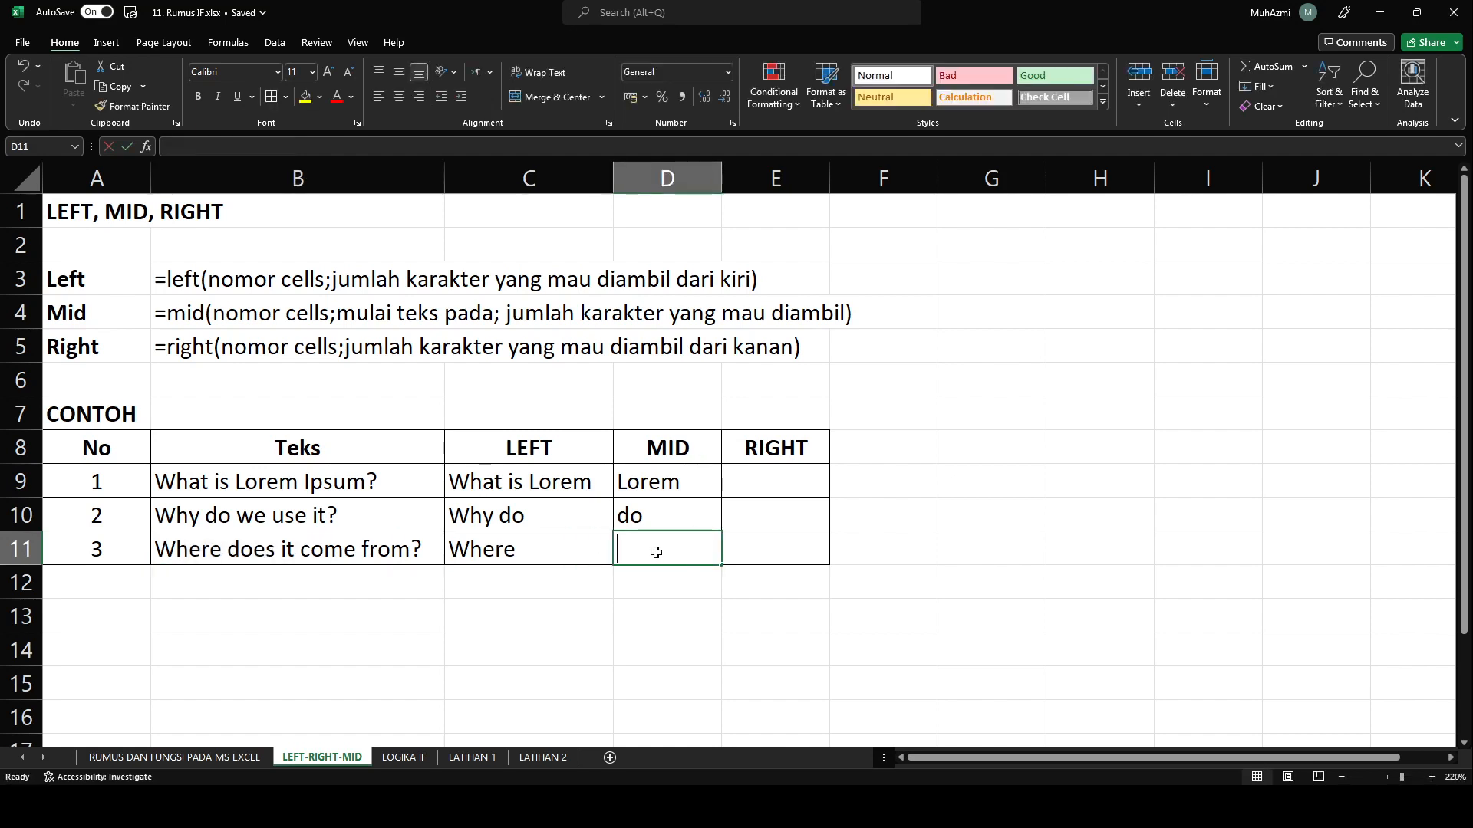
text(=mid()
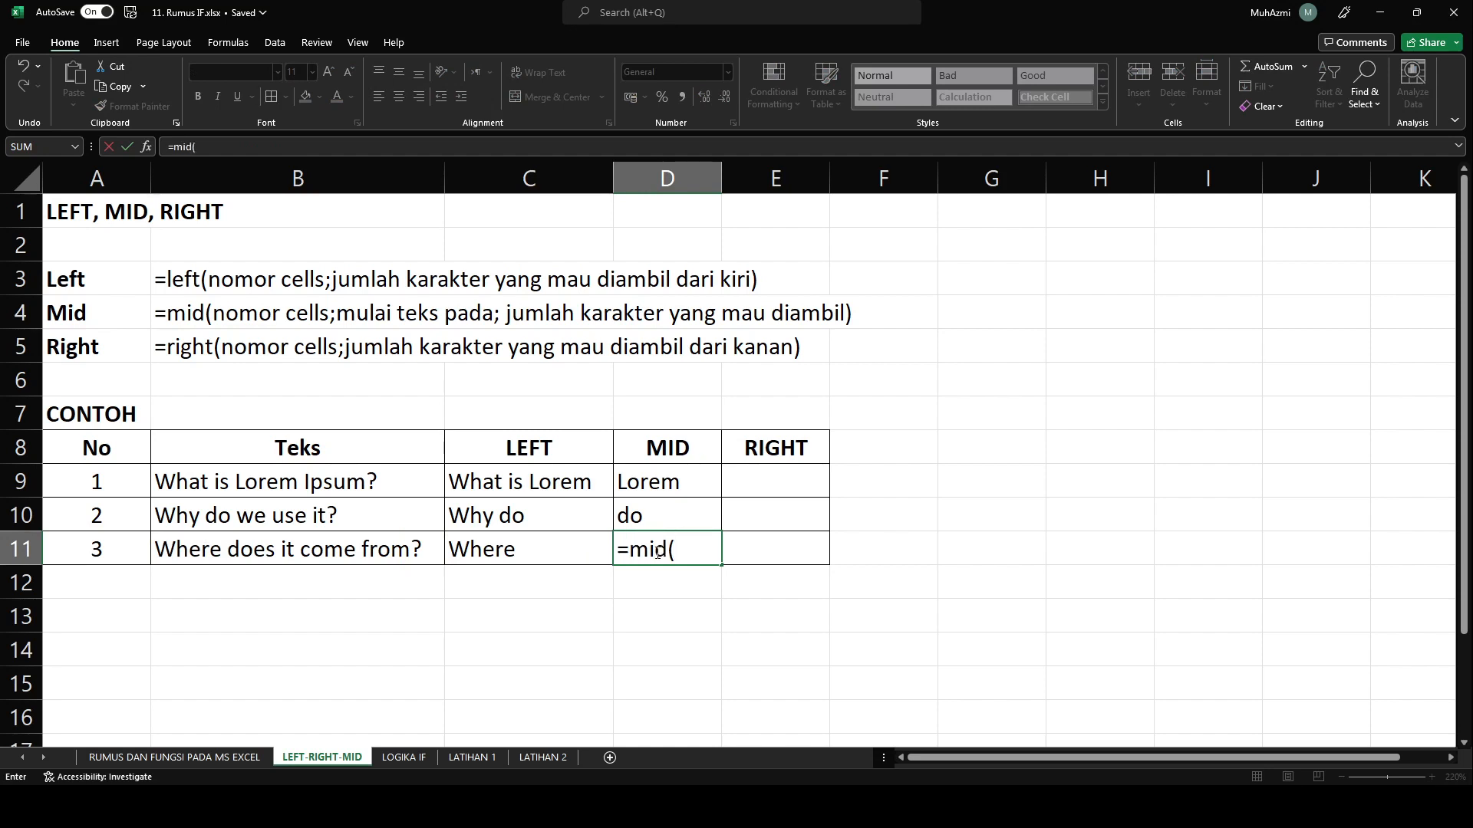
click(398, 555)
text(;)
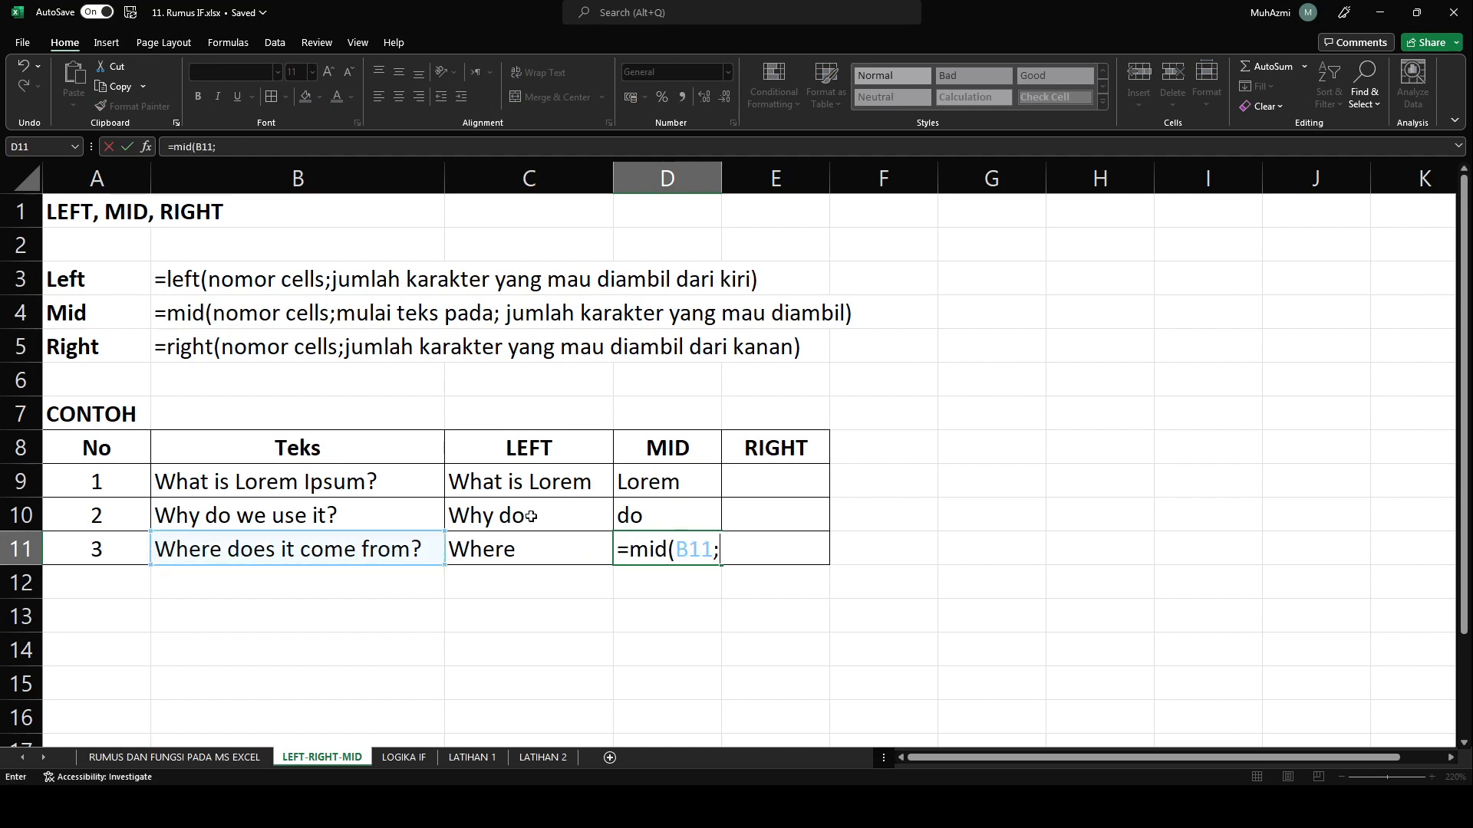
text(12;2)
key(Return)
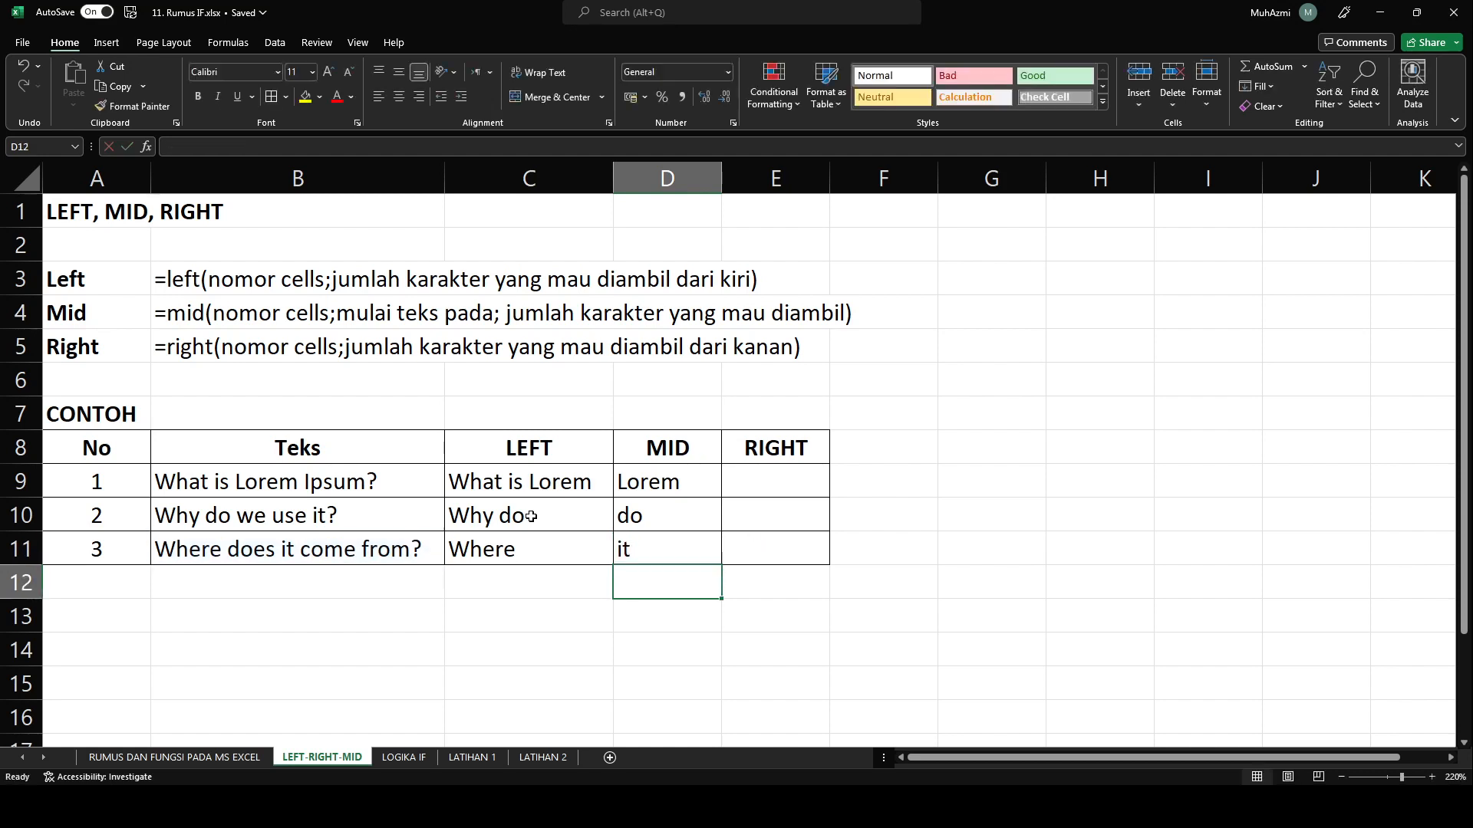
Enter the formula =RIGHT(B9;5) in E9 to extract the last five characters of B9.
click(773, 481)
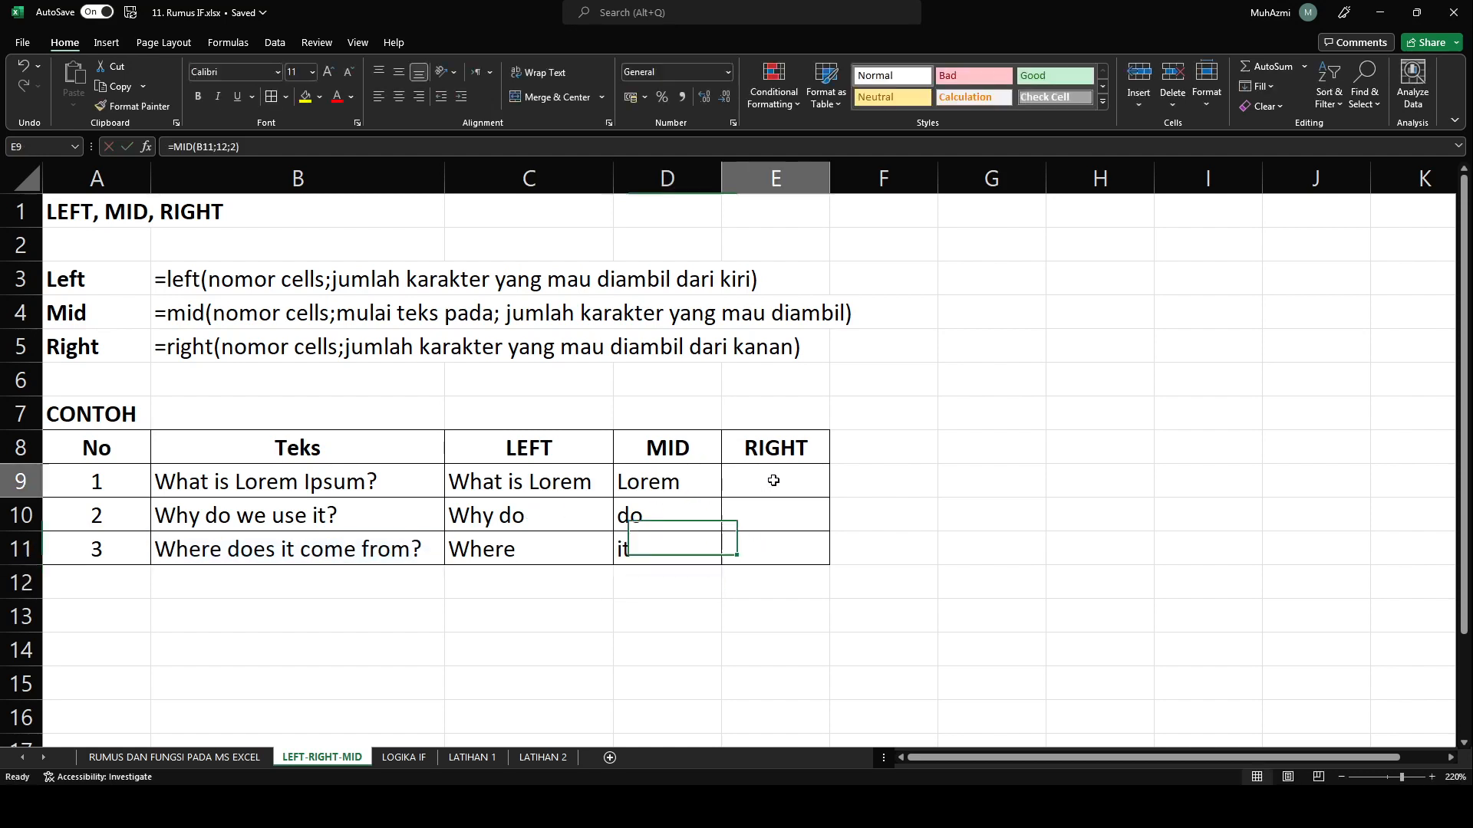
text(=right()
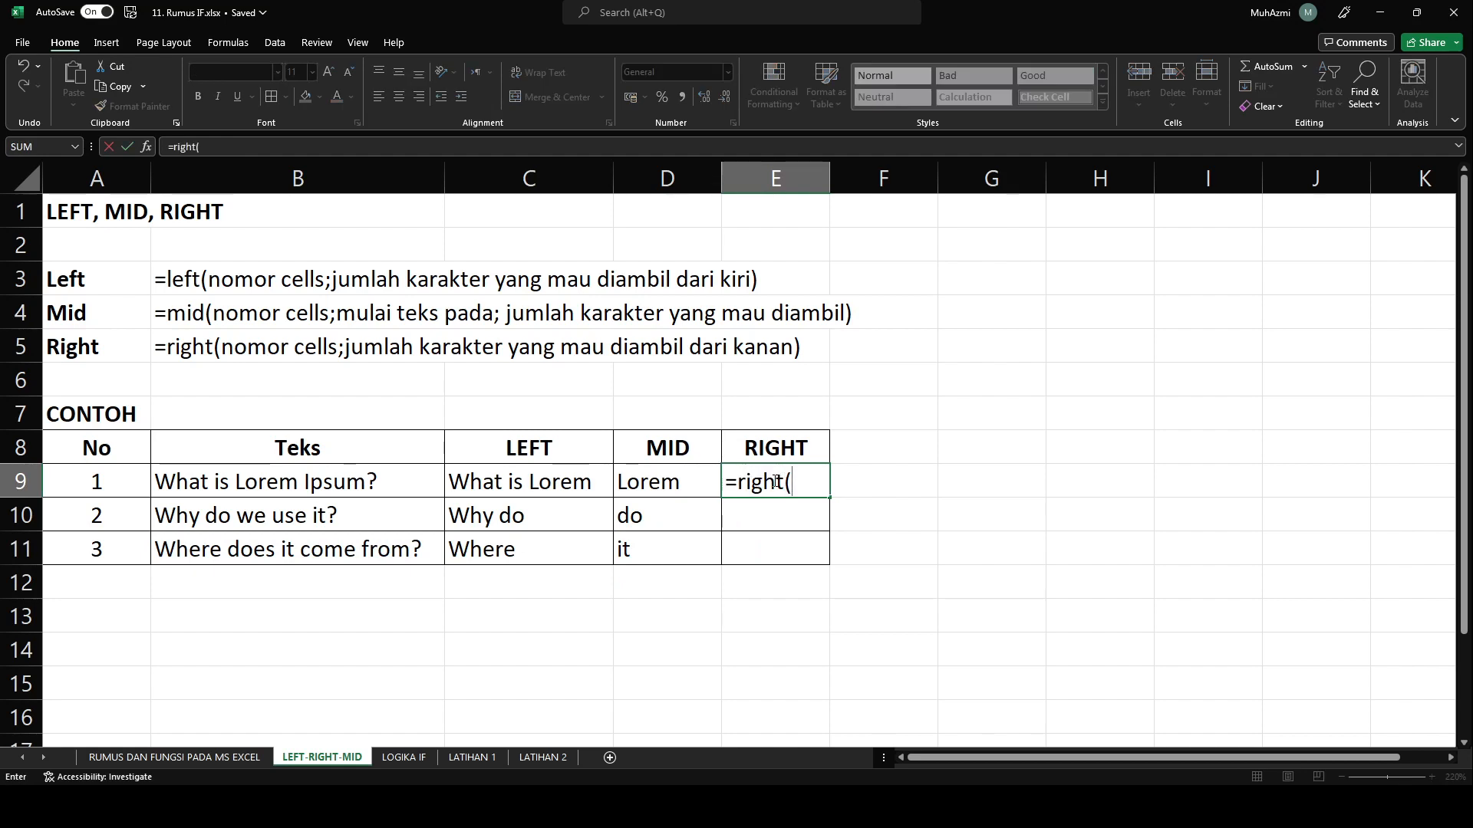
click(278, 481)
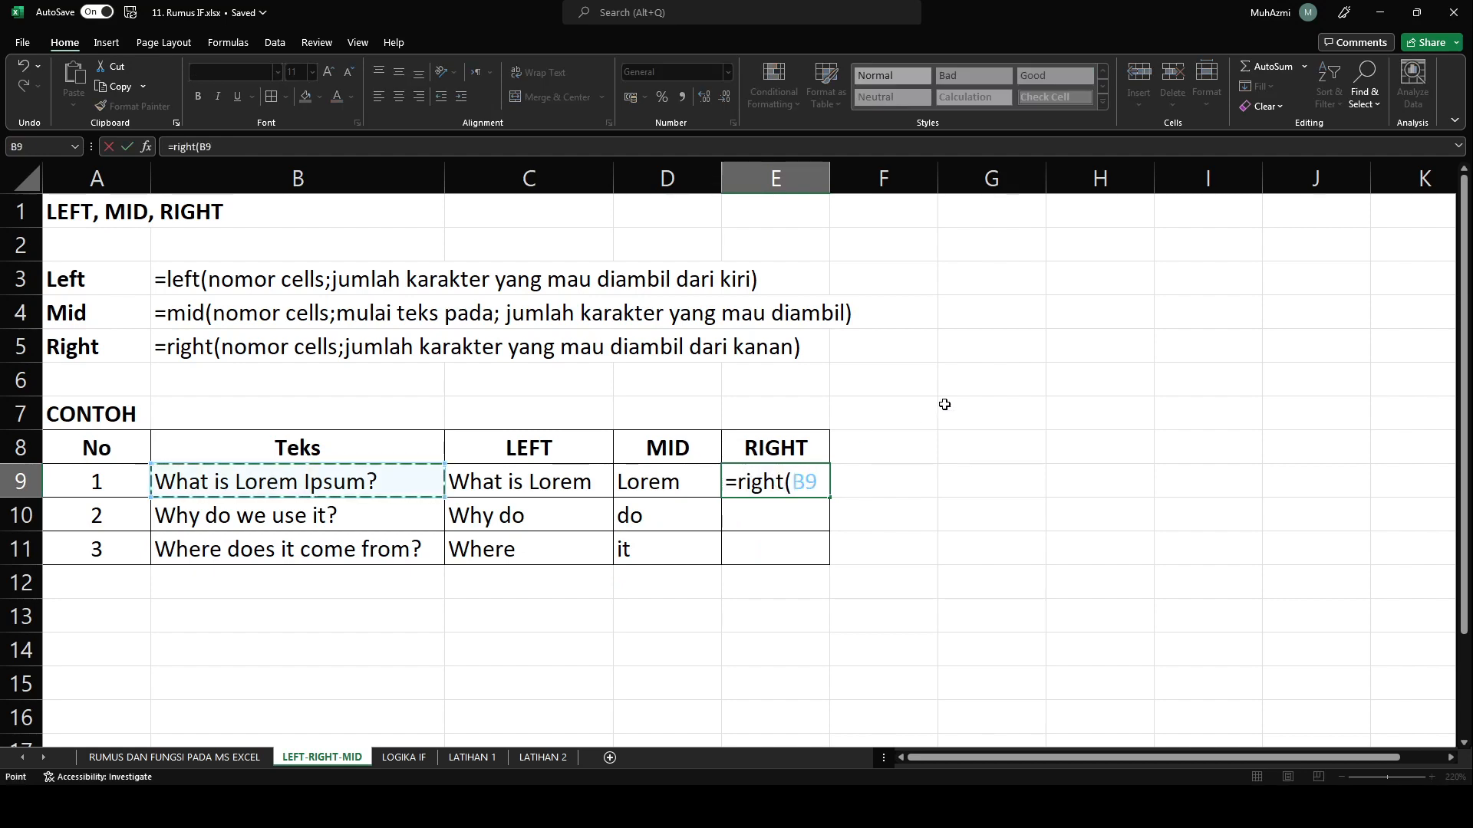
text(;)
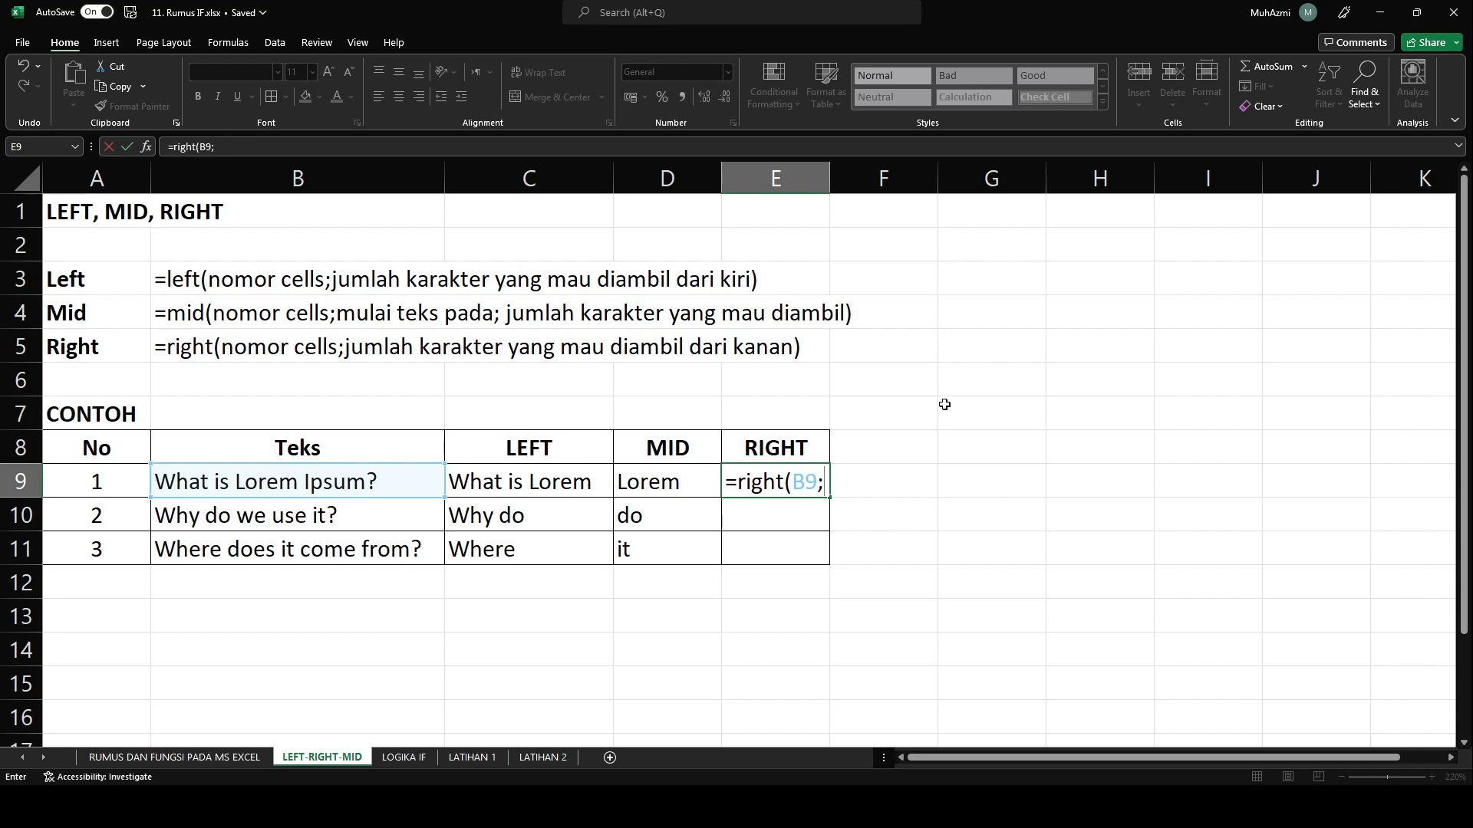
text(5))
key(Return)
key(Up)
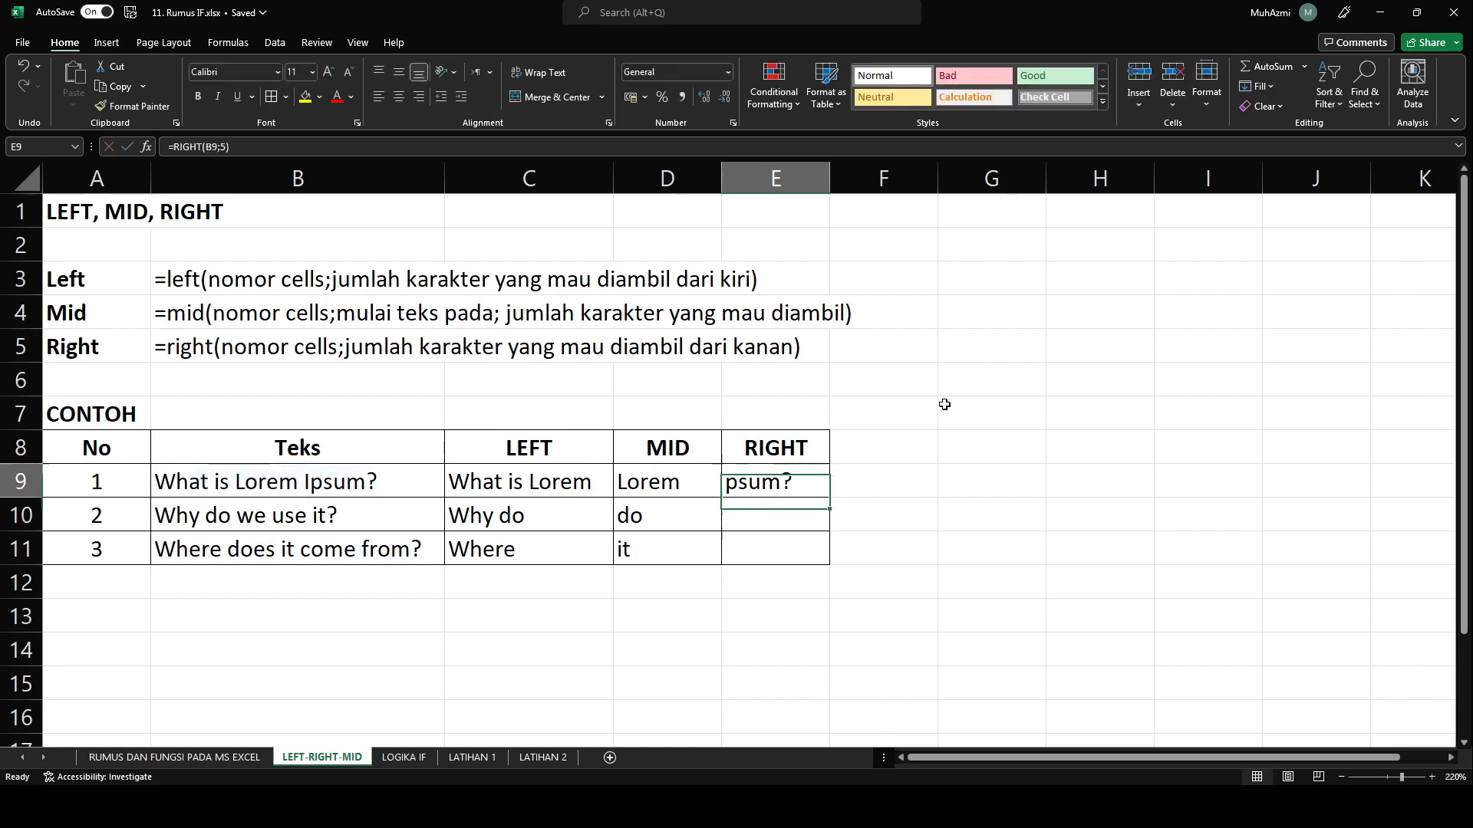
Change the formula in E9 to =RIGHT(B9;6) to extract the last six characters of B9.
key(F2)
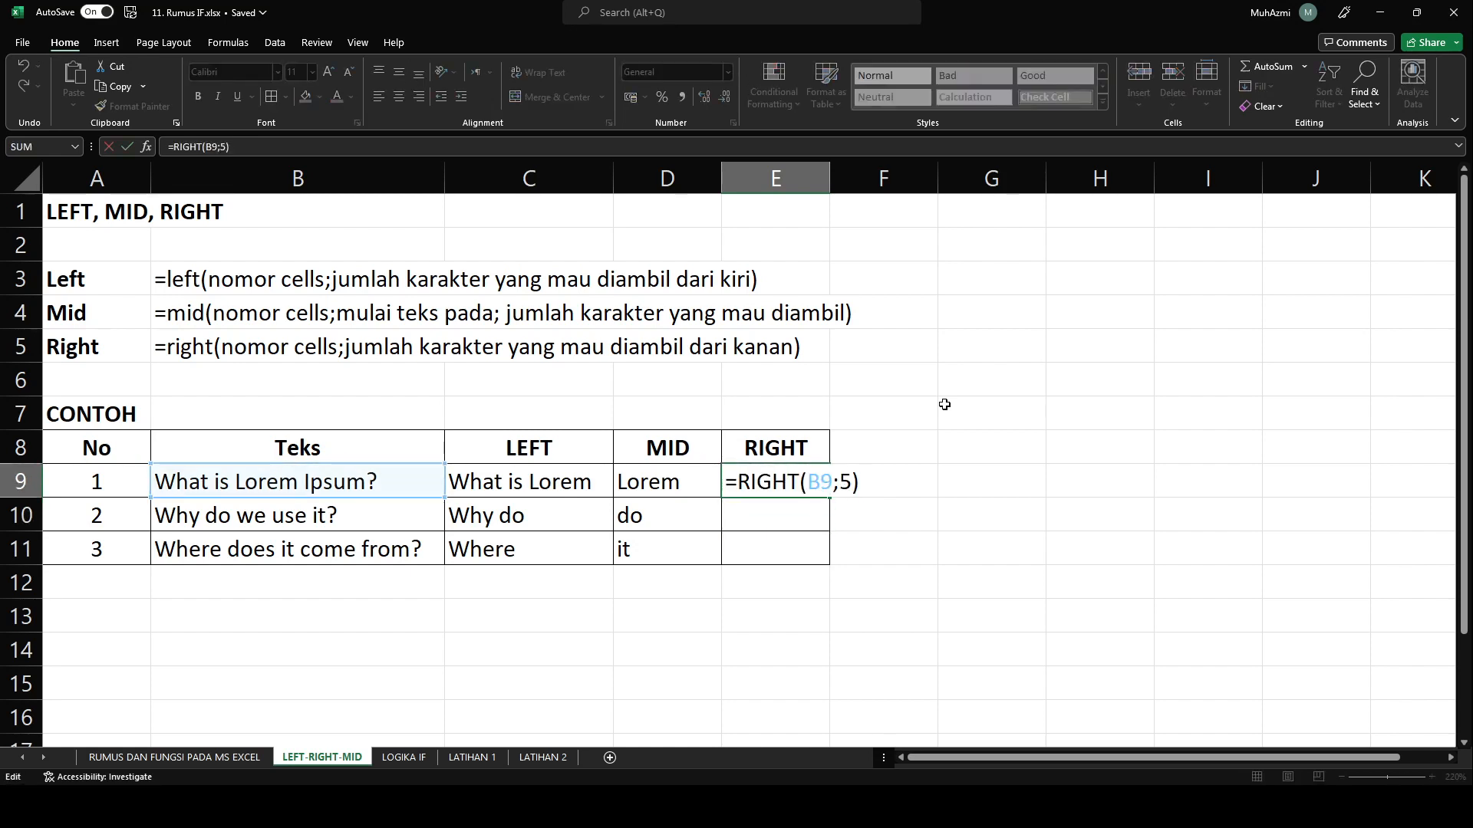
key(Escape)
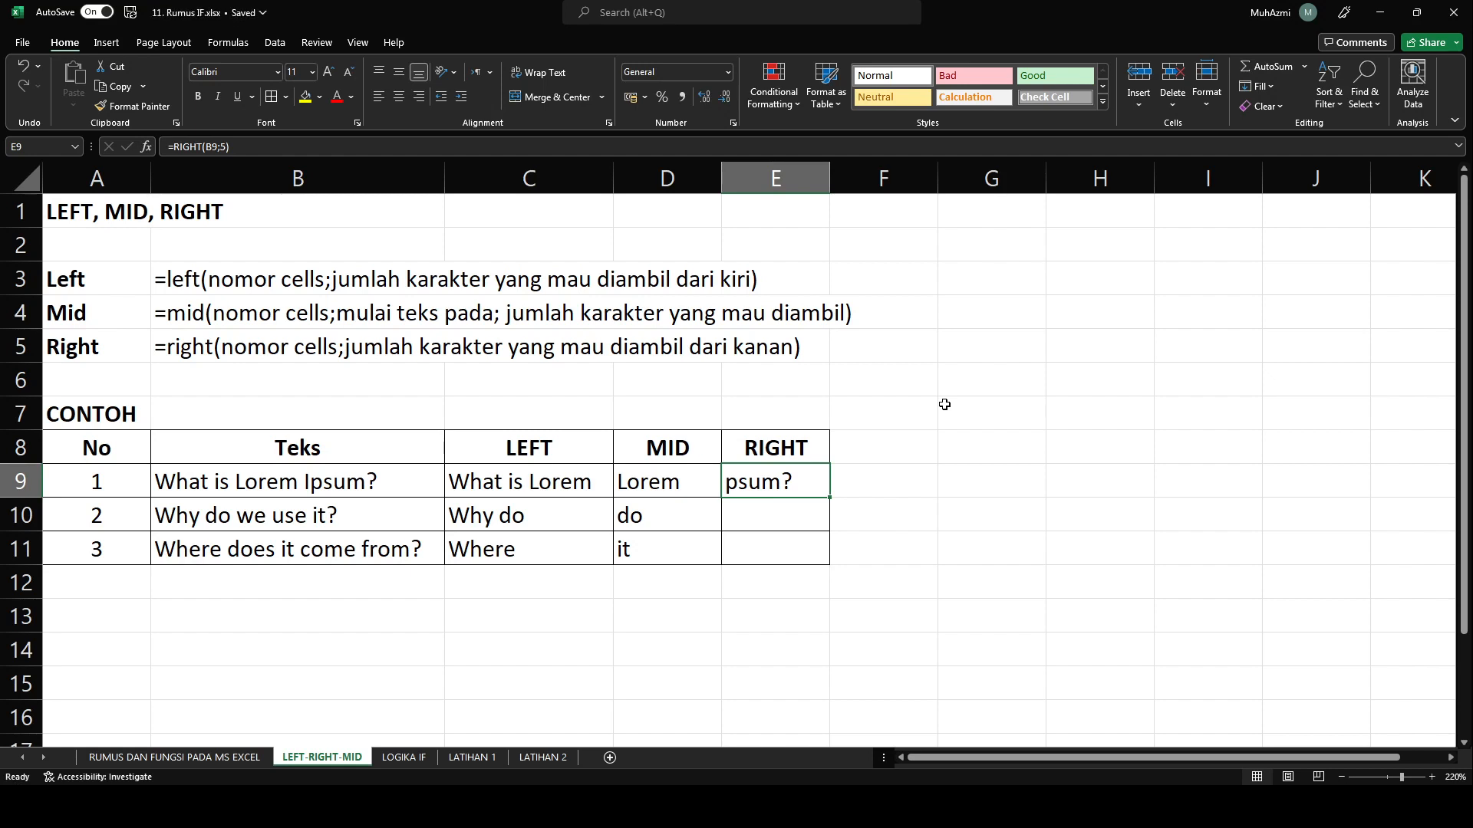
key(F2)
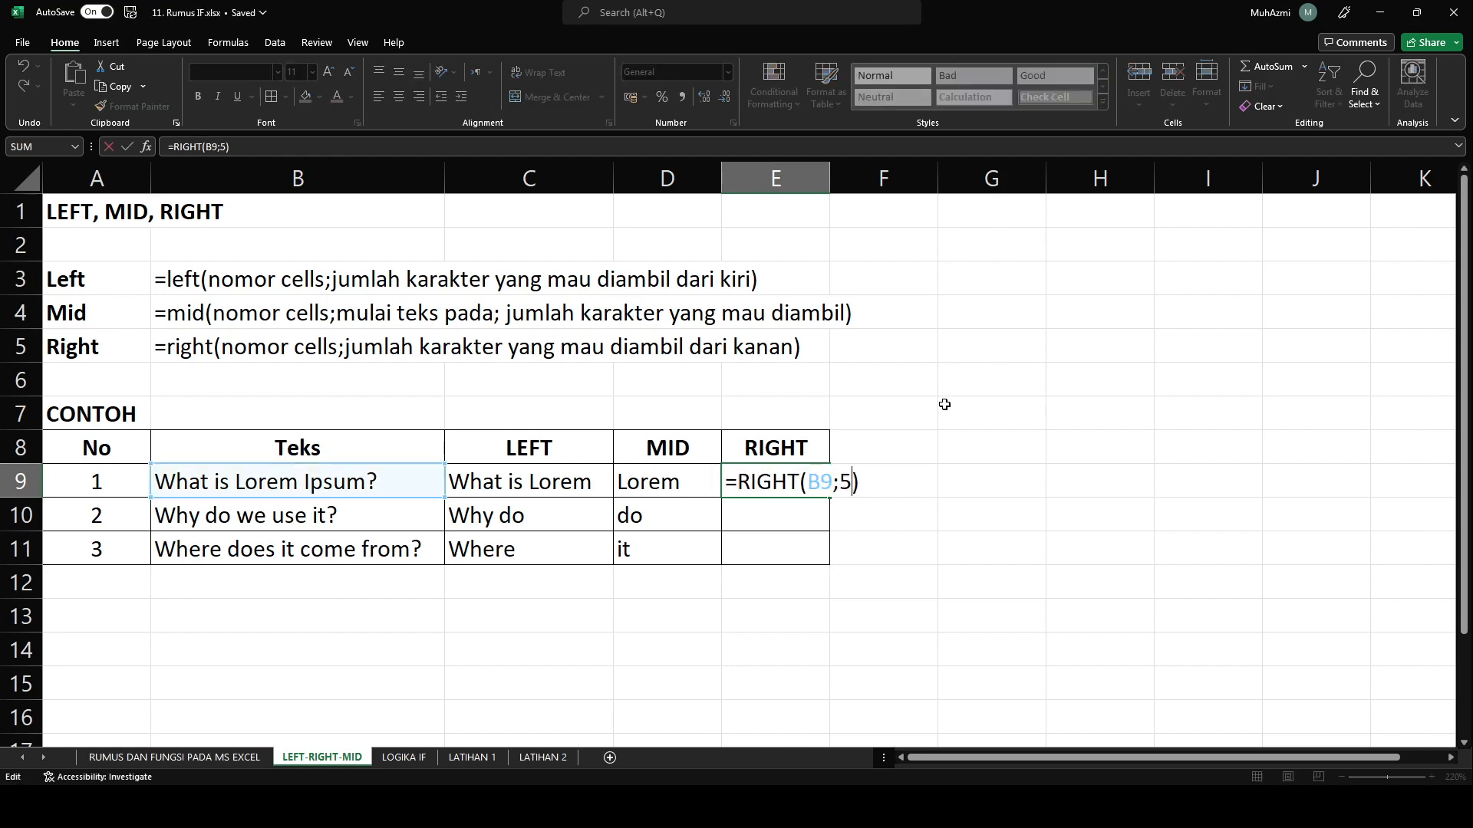
key(BackSpace)
text(6)
key(Return)
key(Up)
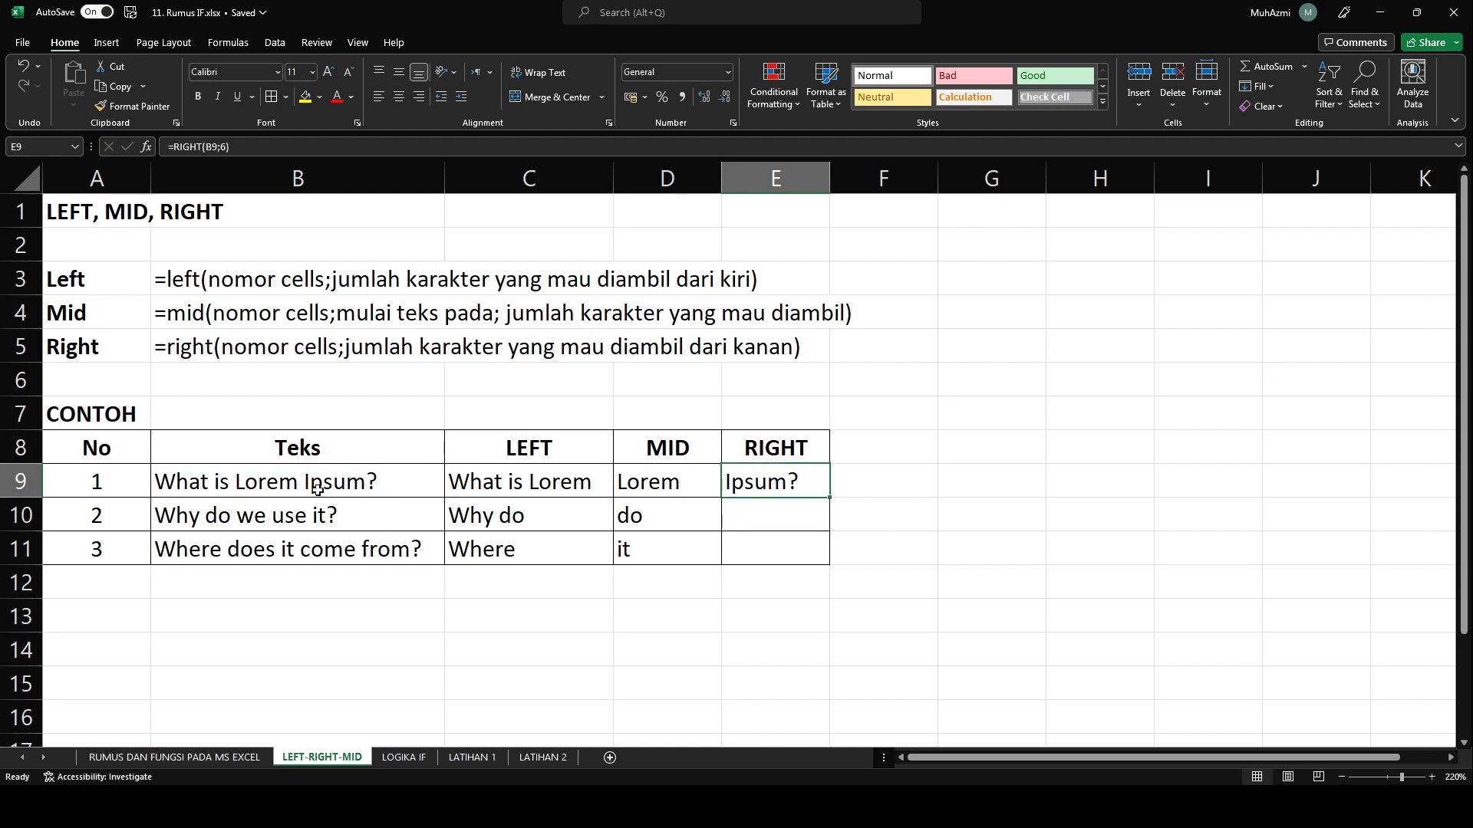
Highlight "Ipsum?" and "What" within the B9 text to examine which end RIGHT counts from, leaving the text unedited.
double_click(384, 485)
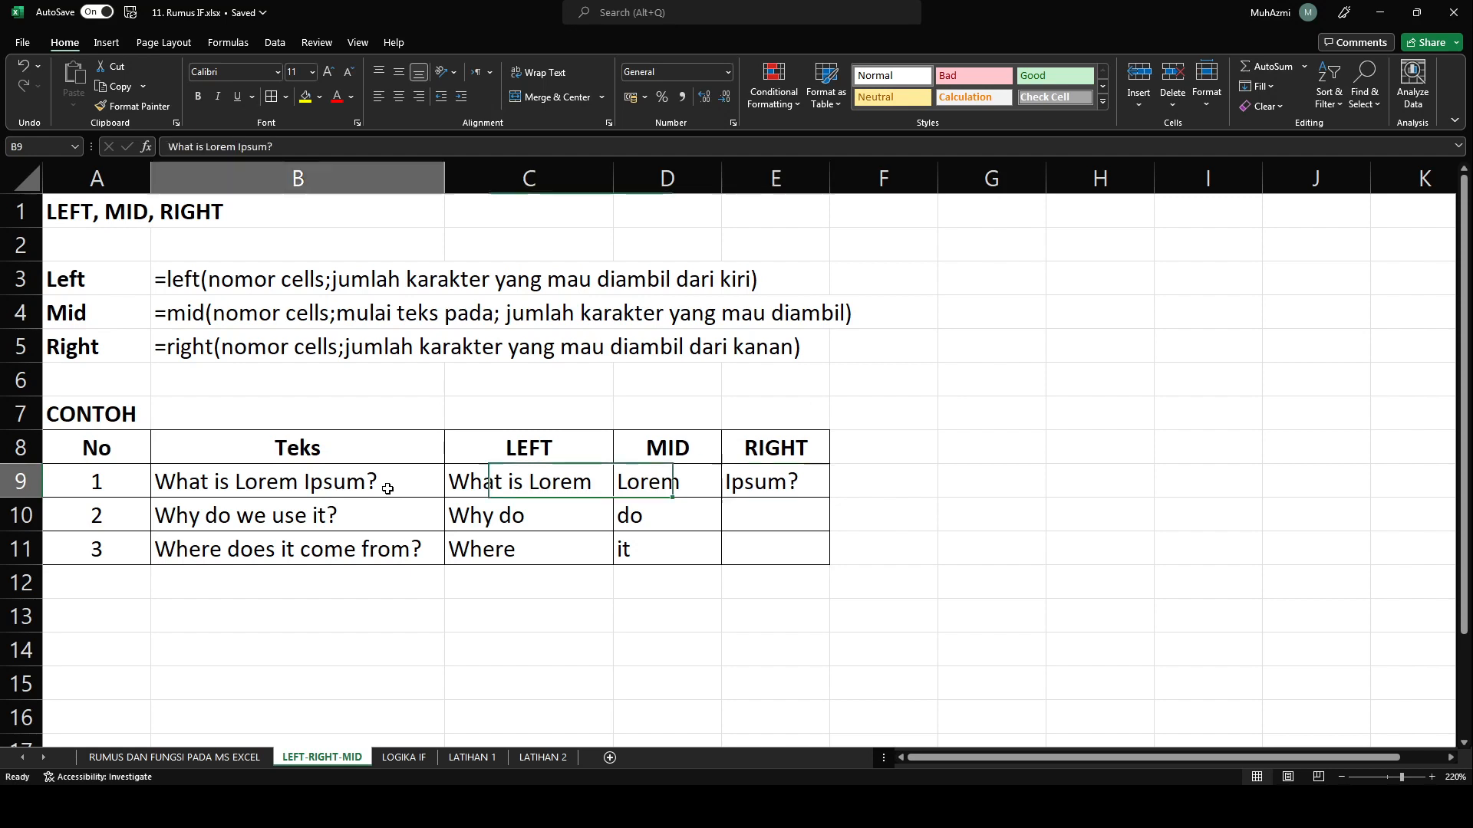
drag(373, 481, 304, 485)
click(345, 485)
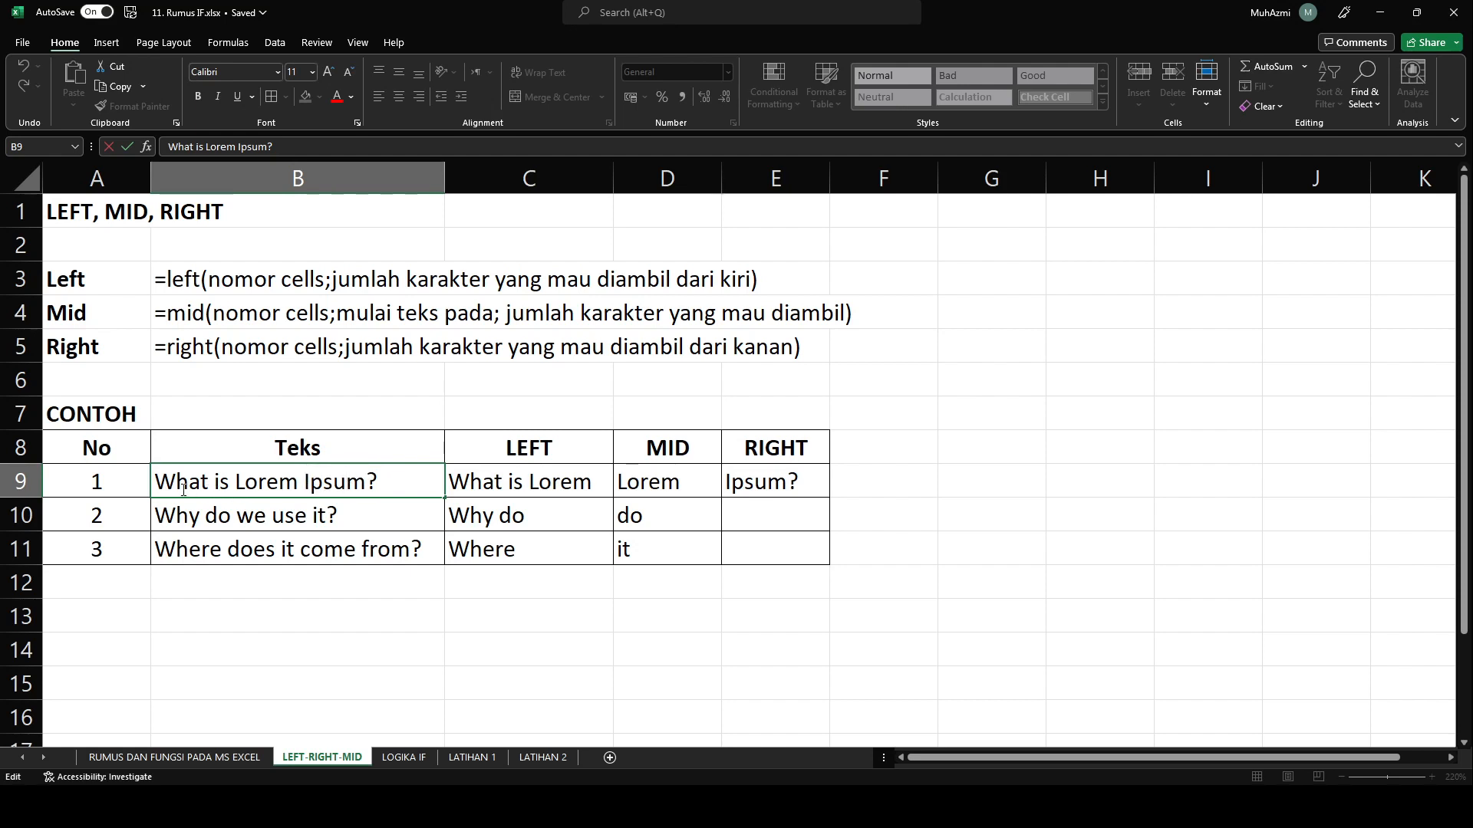
drag(167, 485, 191, 485)
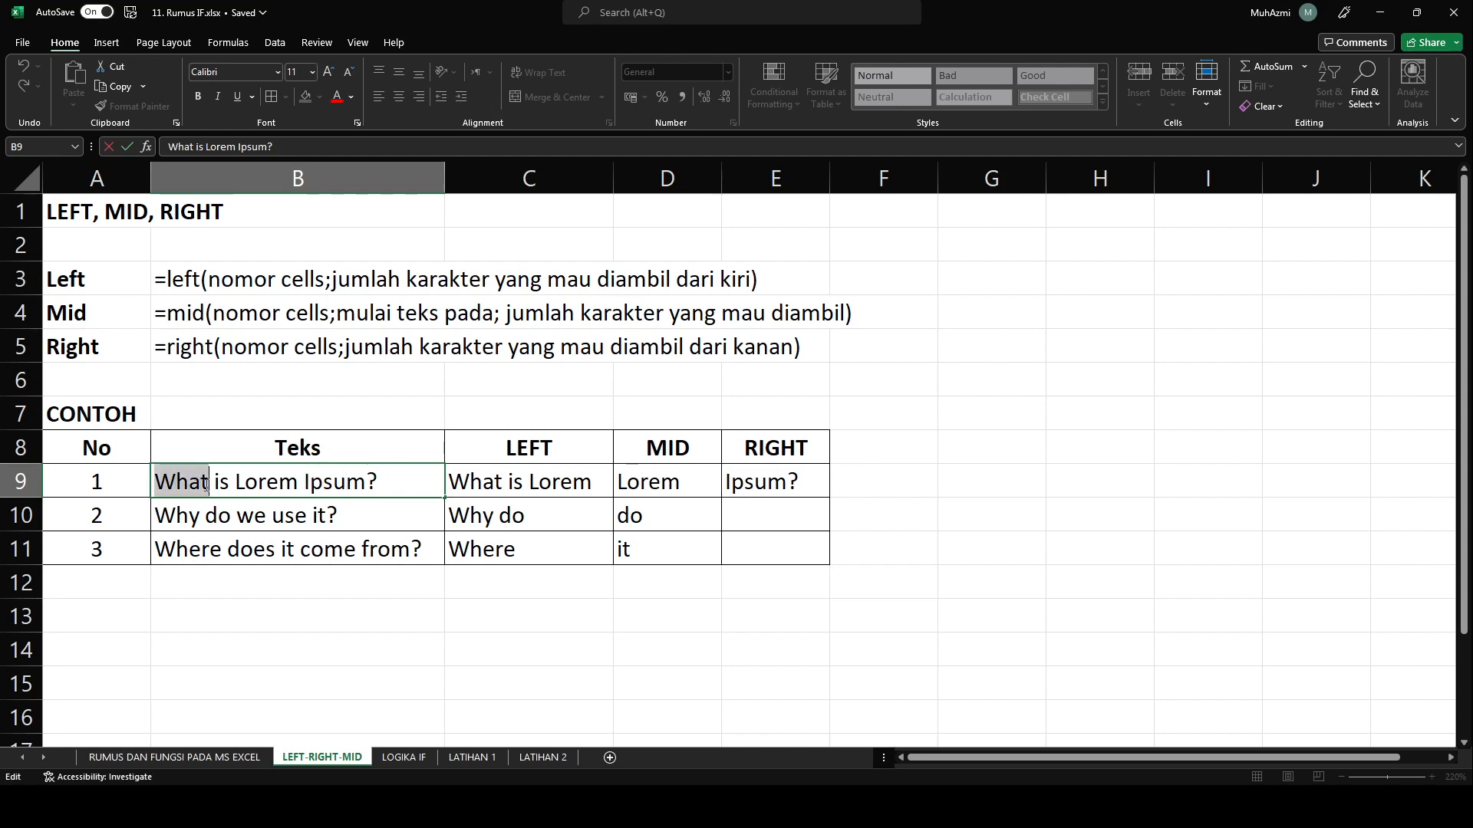
click(190, 485)
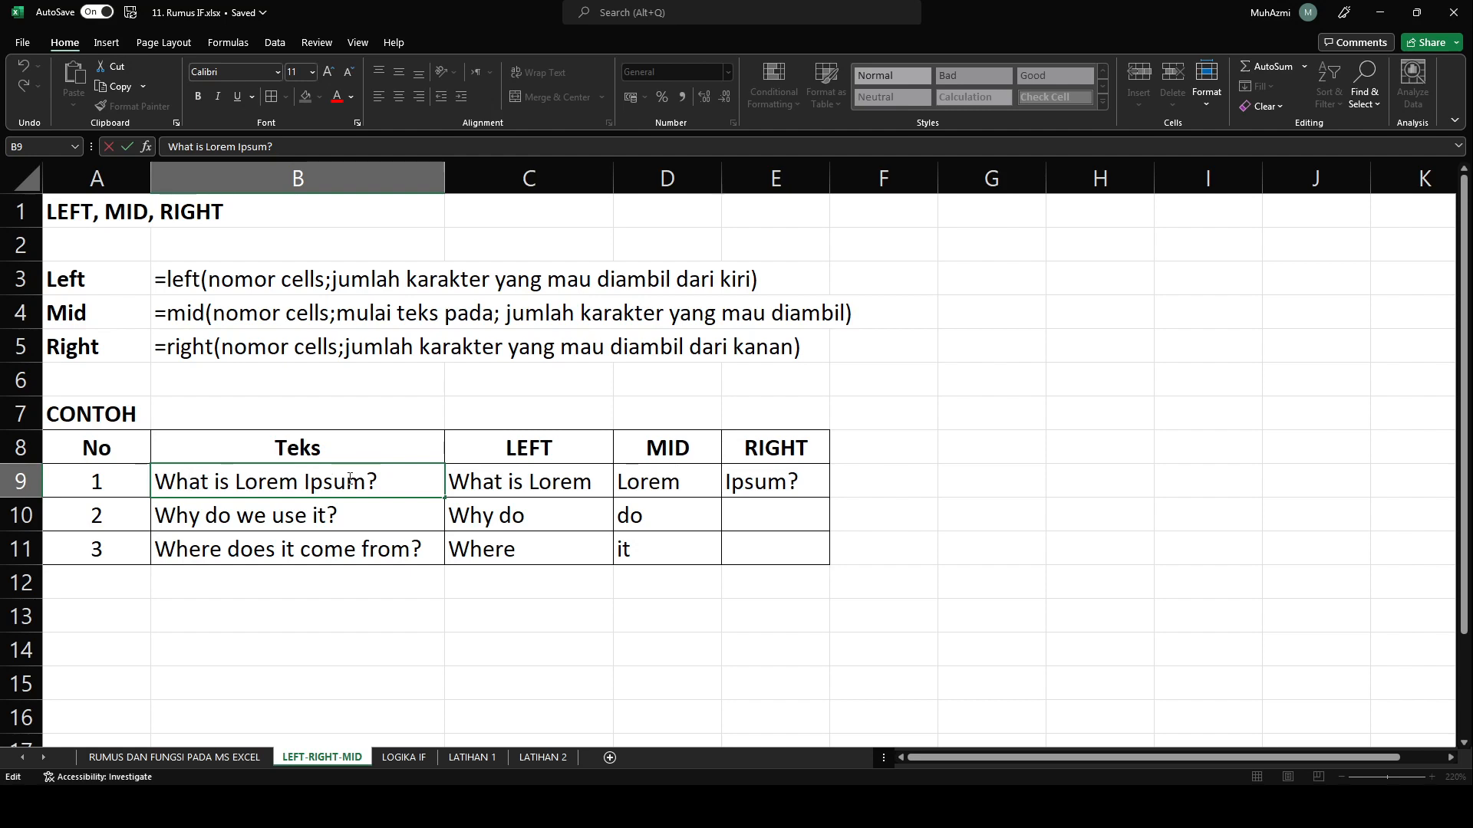
drag(382, 481, 313, 488)
key(Escape)
click(774, 489)
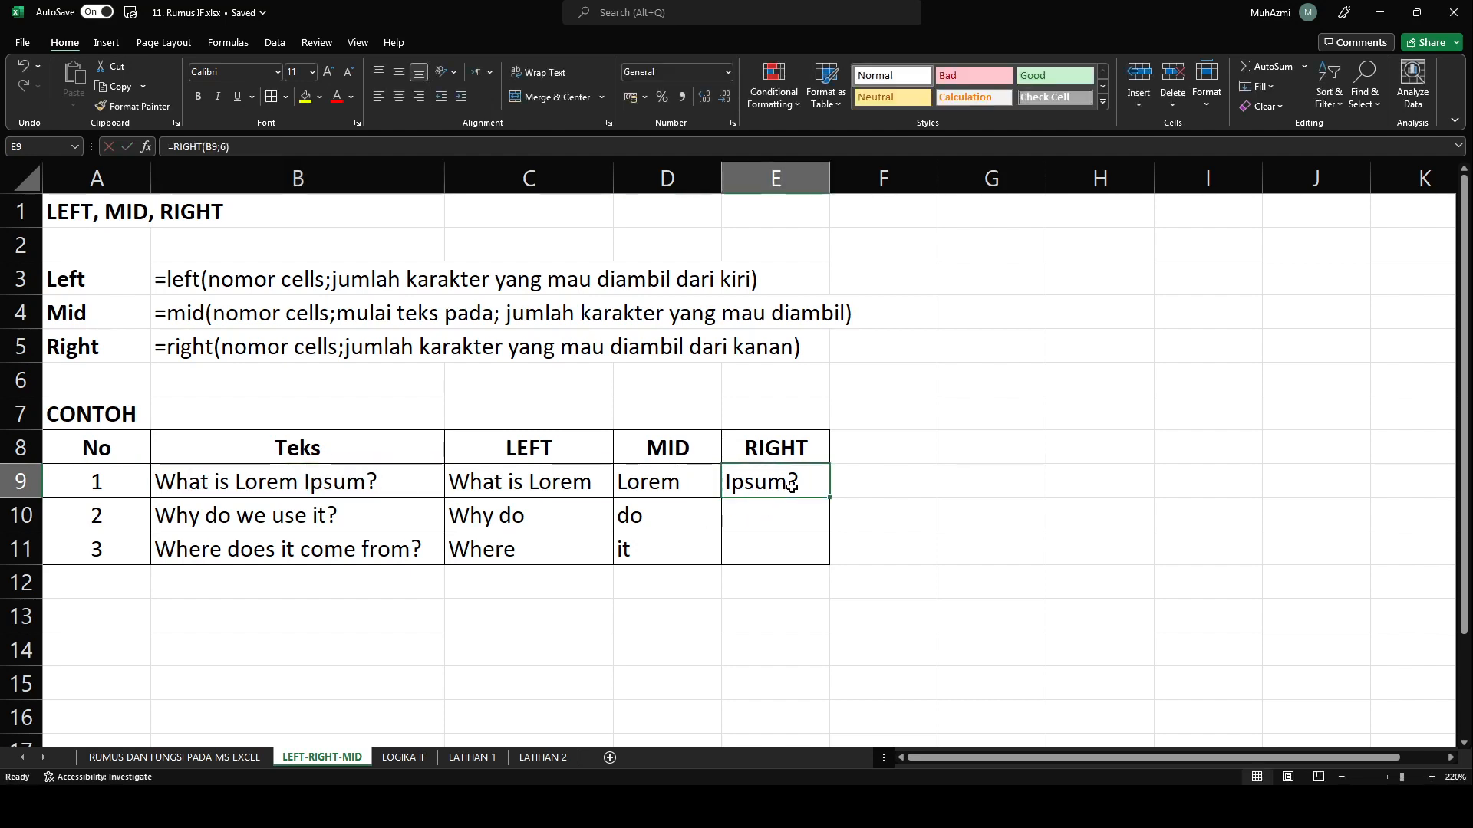
Undo the last formula change in E9 to compare the results, and redo it.
key(ctrl+z)
click(941, 489)
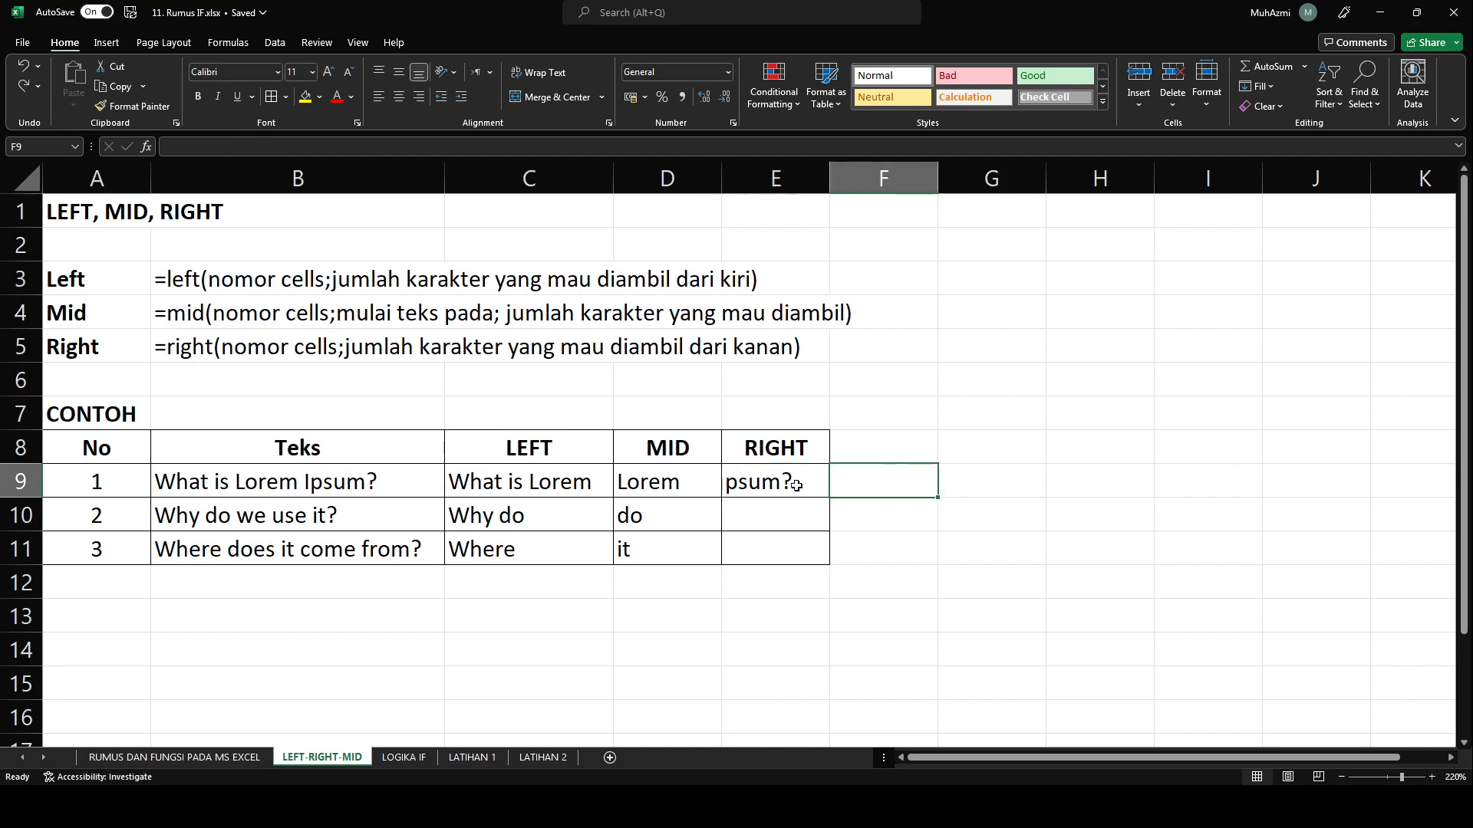
click(796, 485)
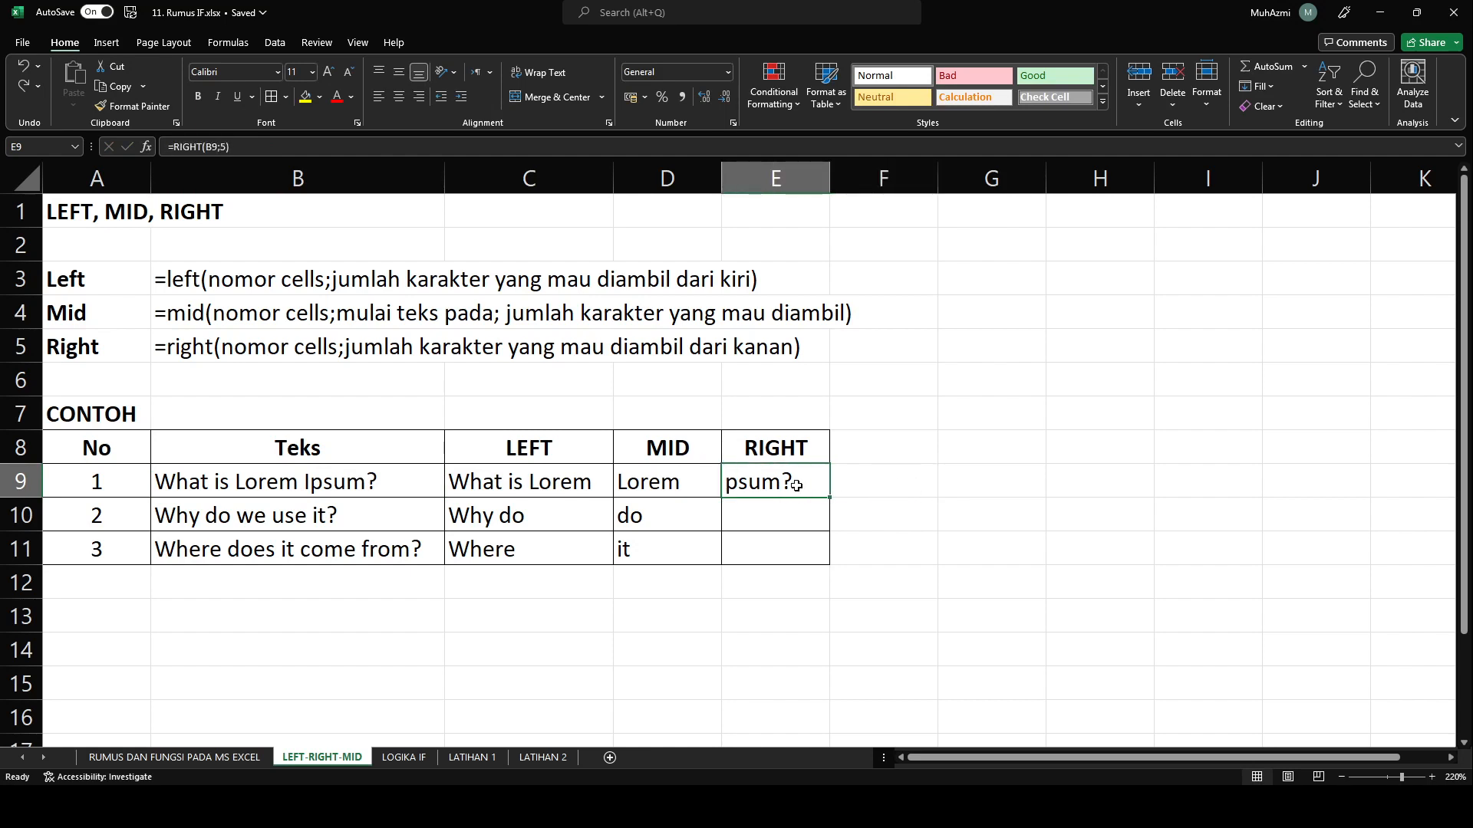
key(ctrl+y)
key(F2)
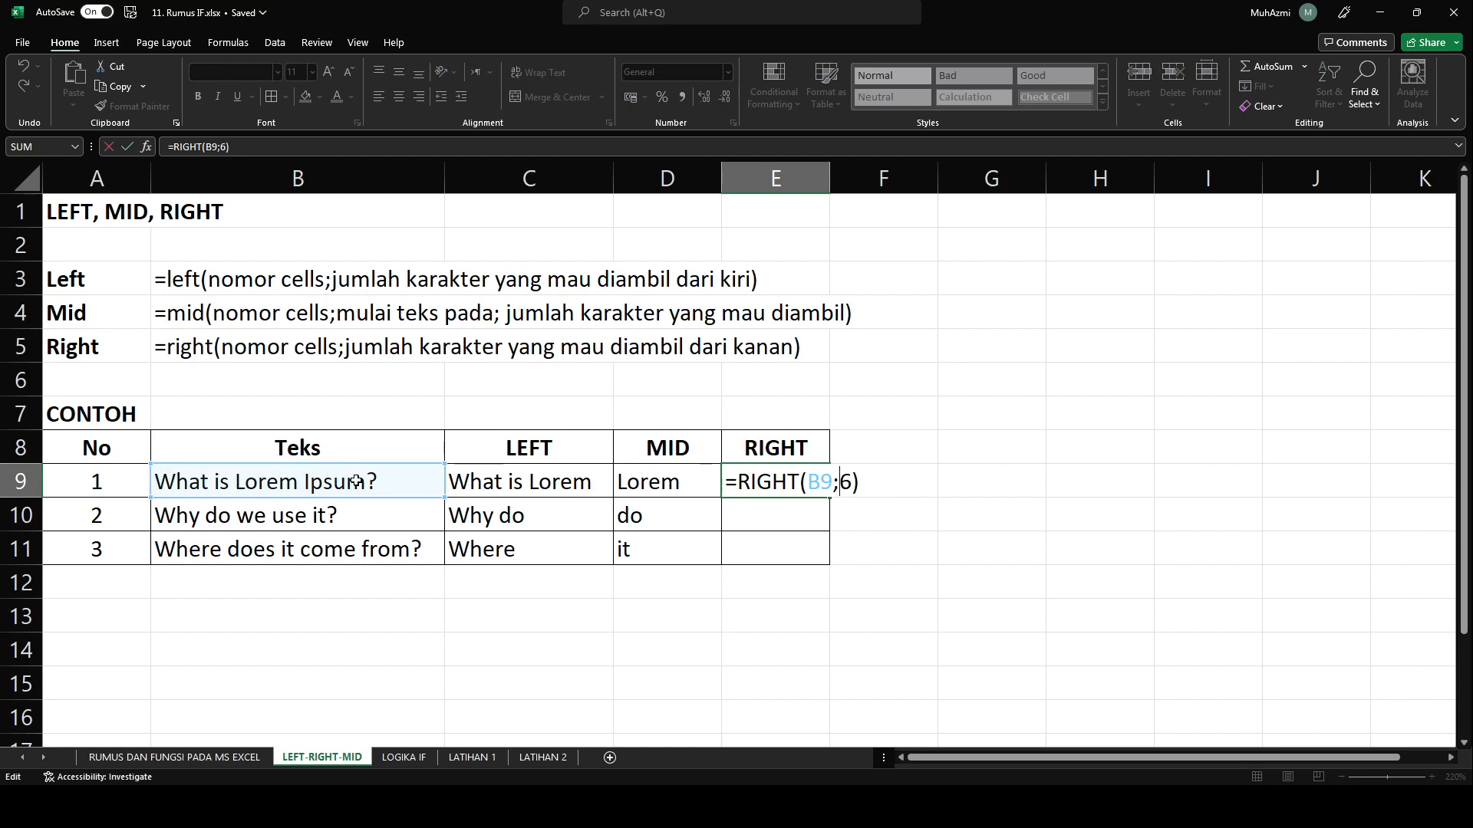
key(Escape)
Enter the formula =RIGHT(B10;7) in E10 to extract the last seven characters of B10.
click(754, 508)
text(=rg)
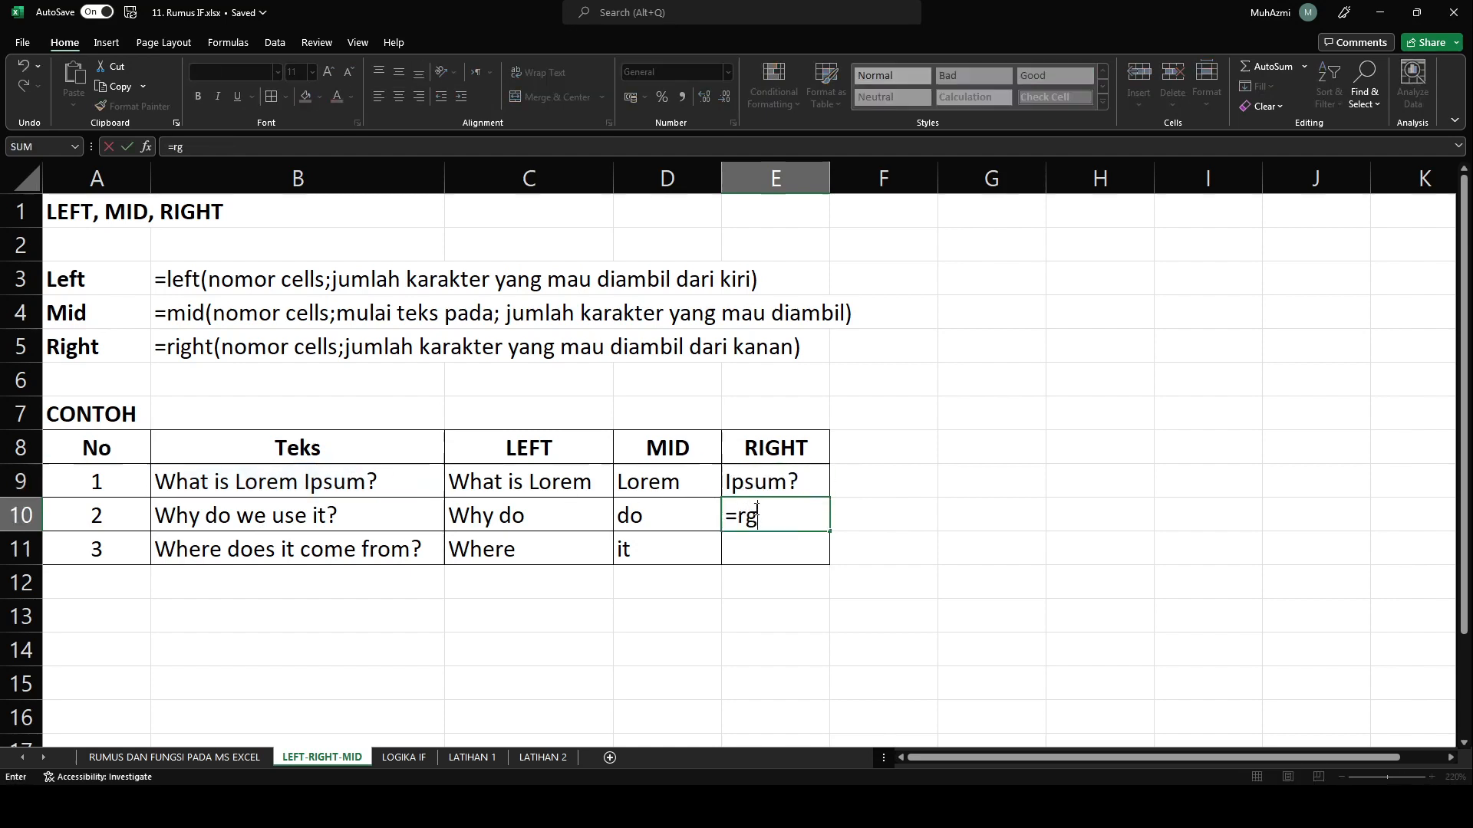
key(BackSpace)
text(ight()
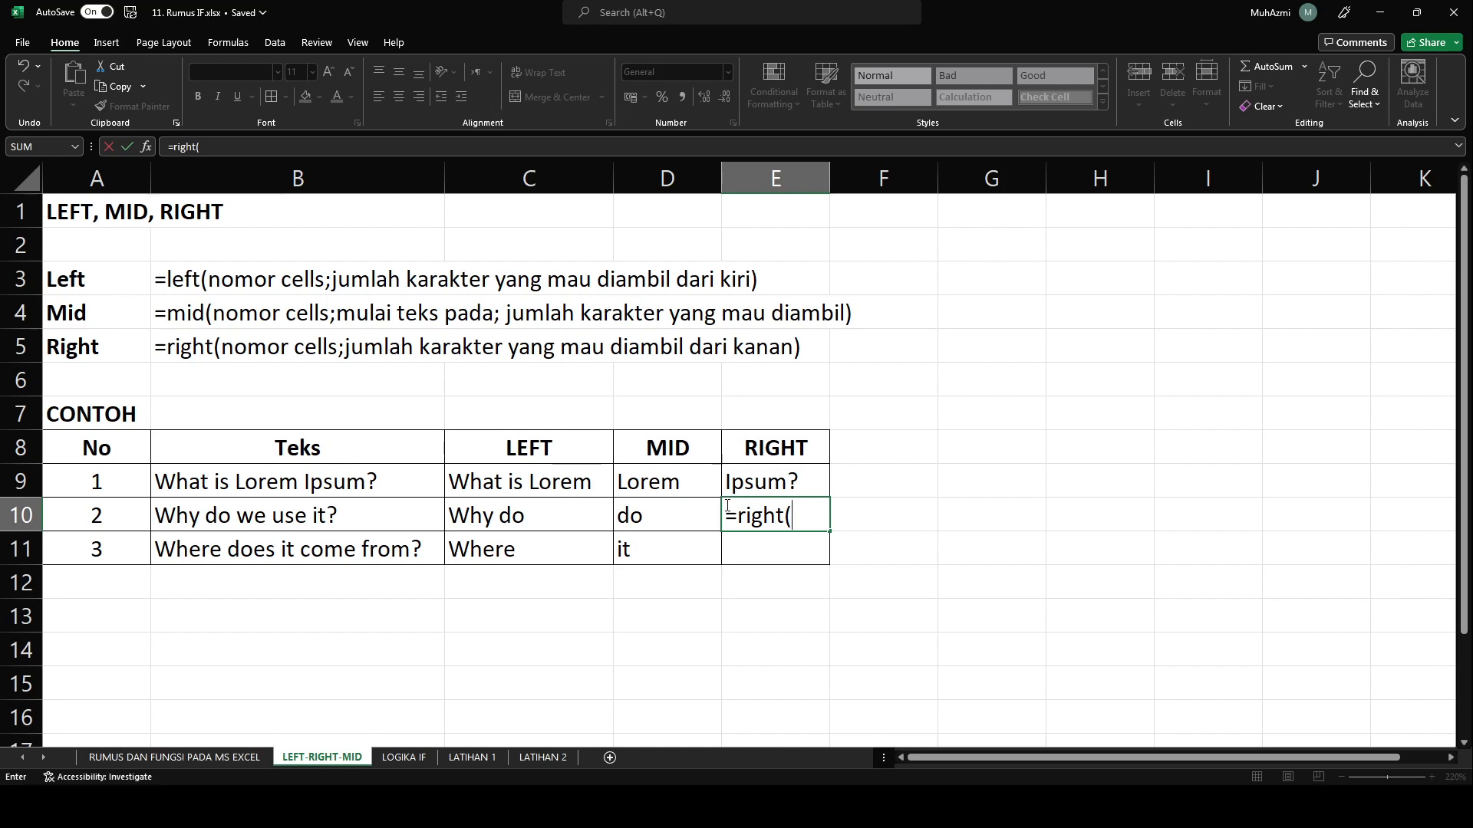
click(311, 516)
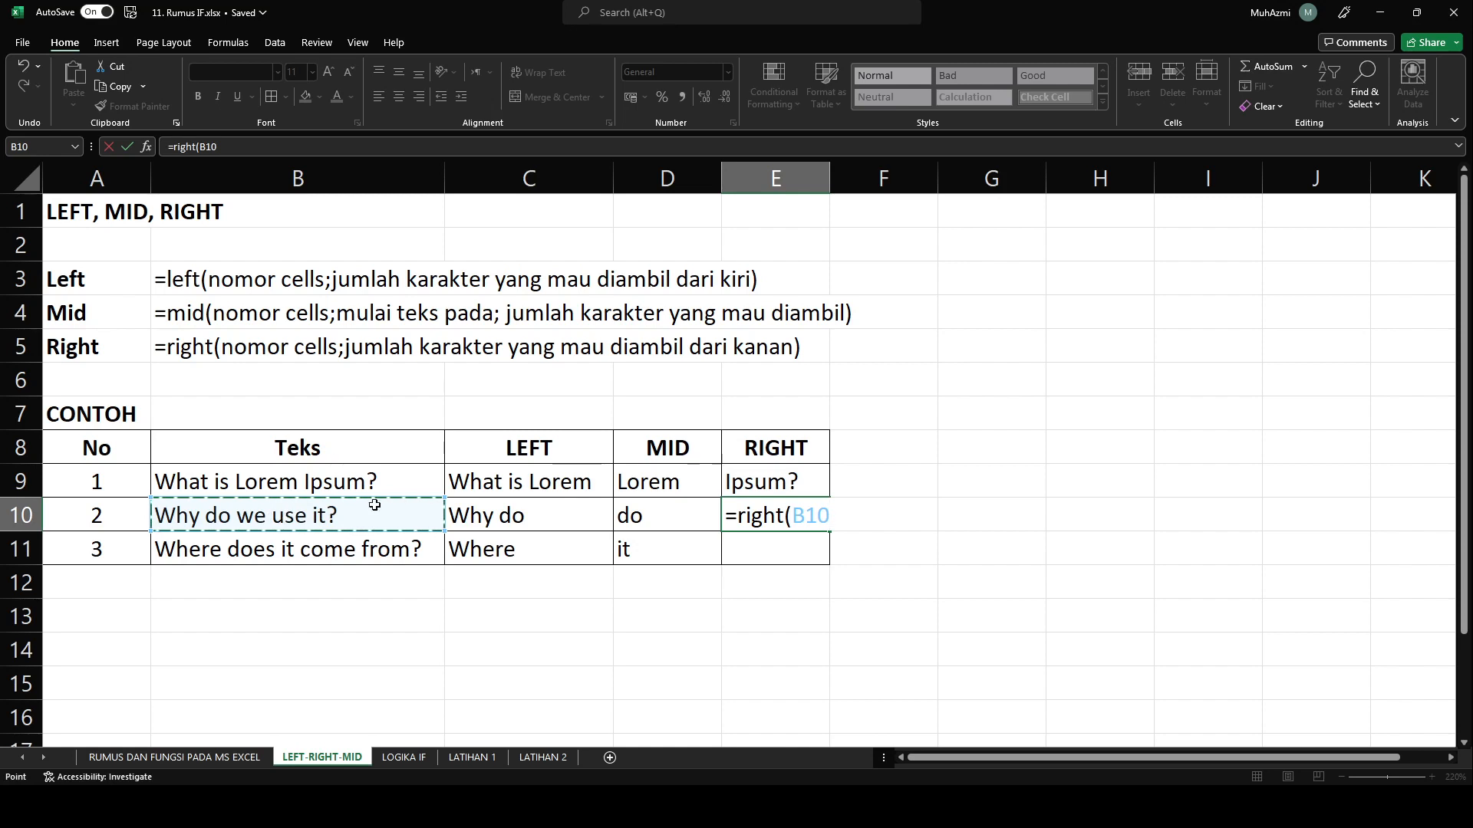
text(;7)
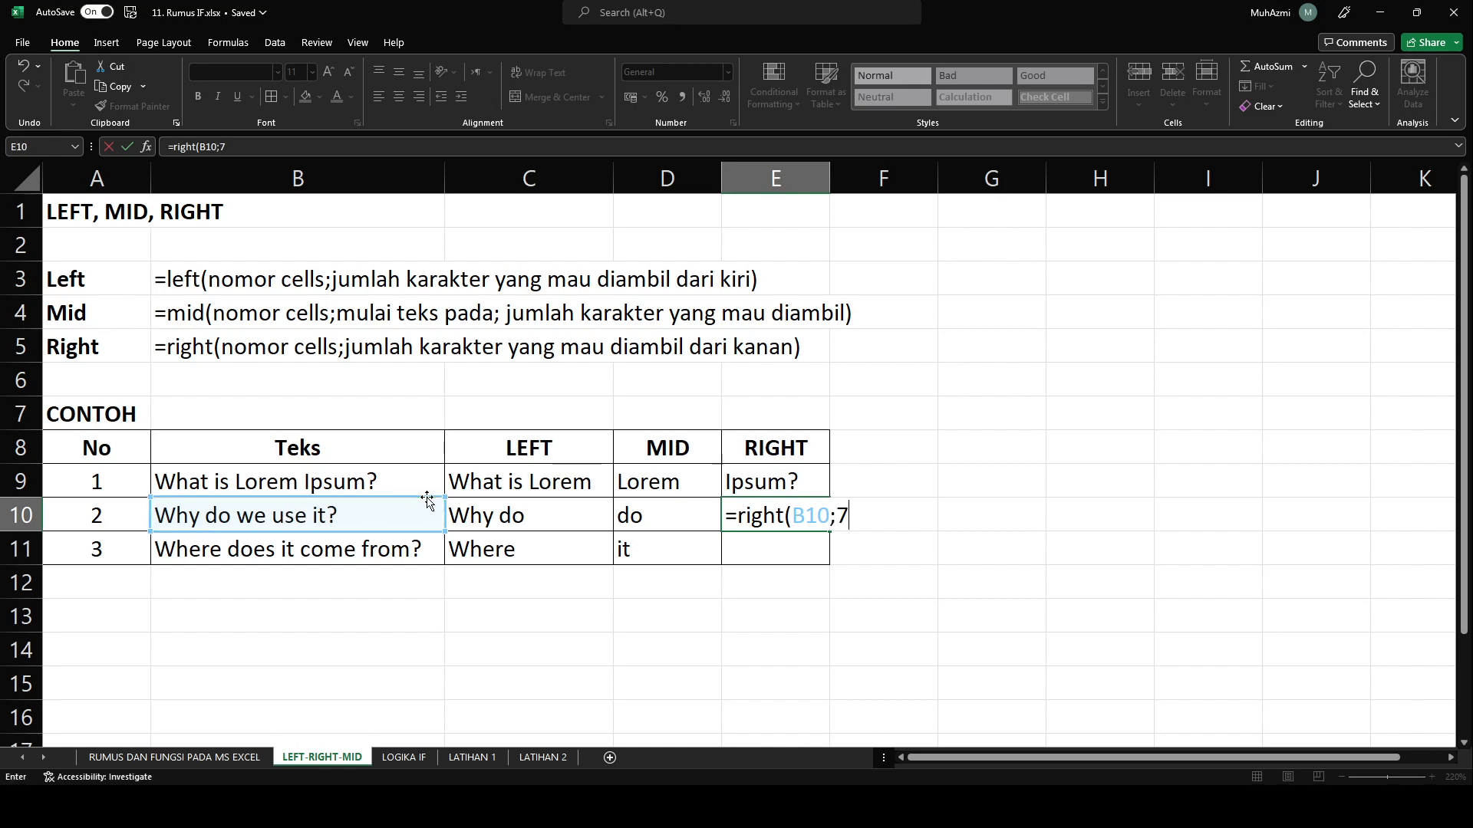
key(Return)
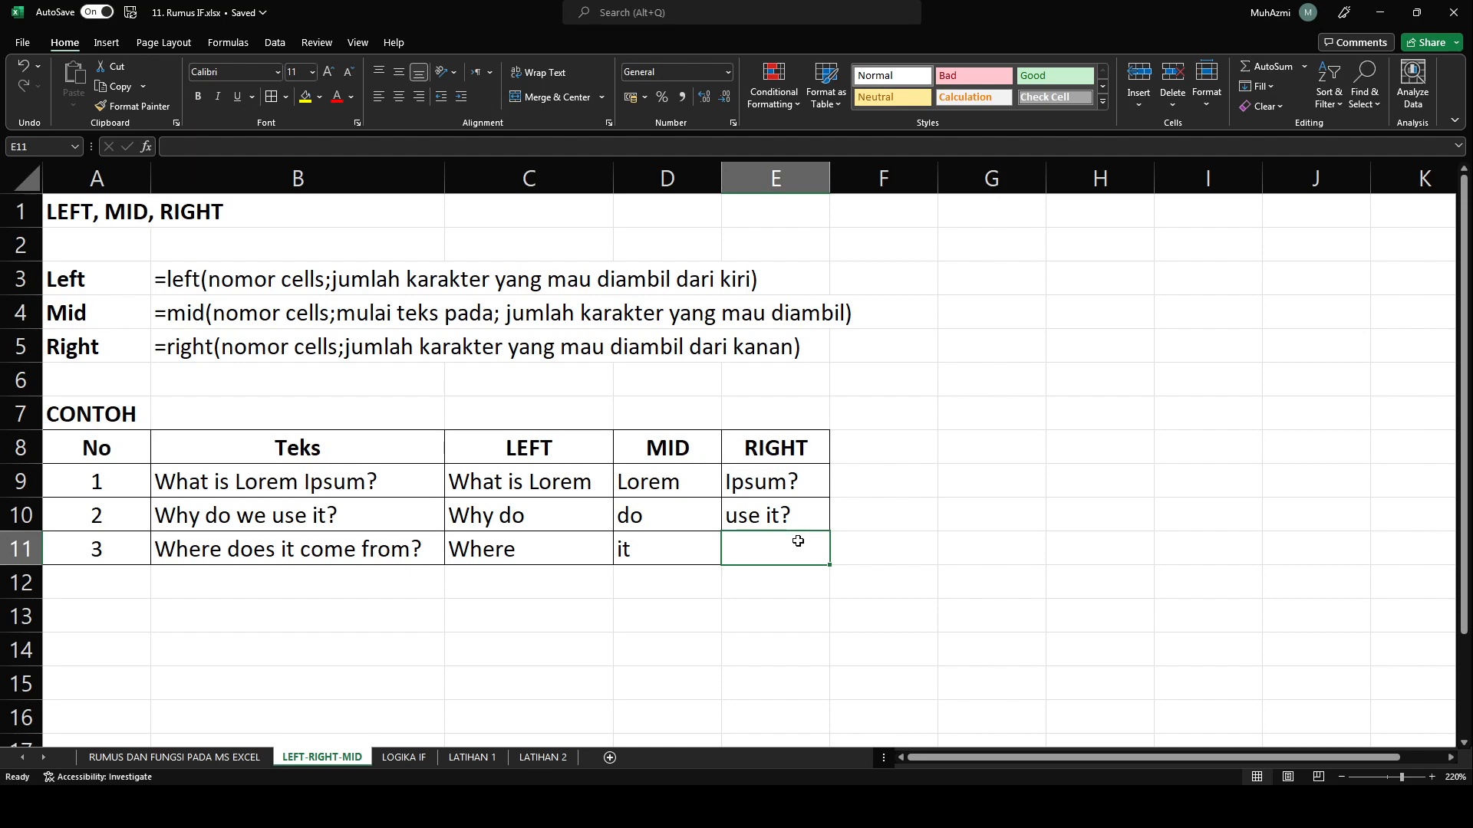
Enter the formula =RIGHT(B11;13) in E11 to extract the last thirteen characters of B11.
text(=ri)
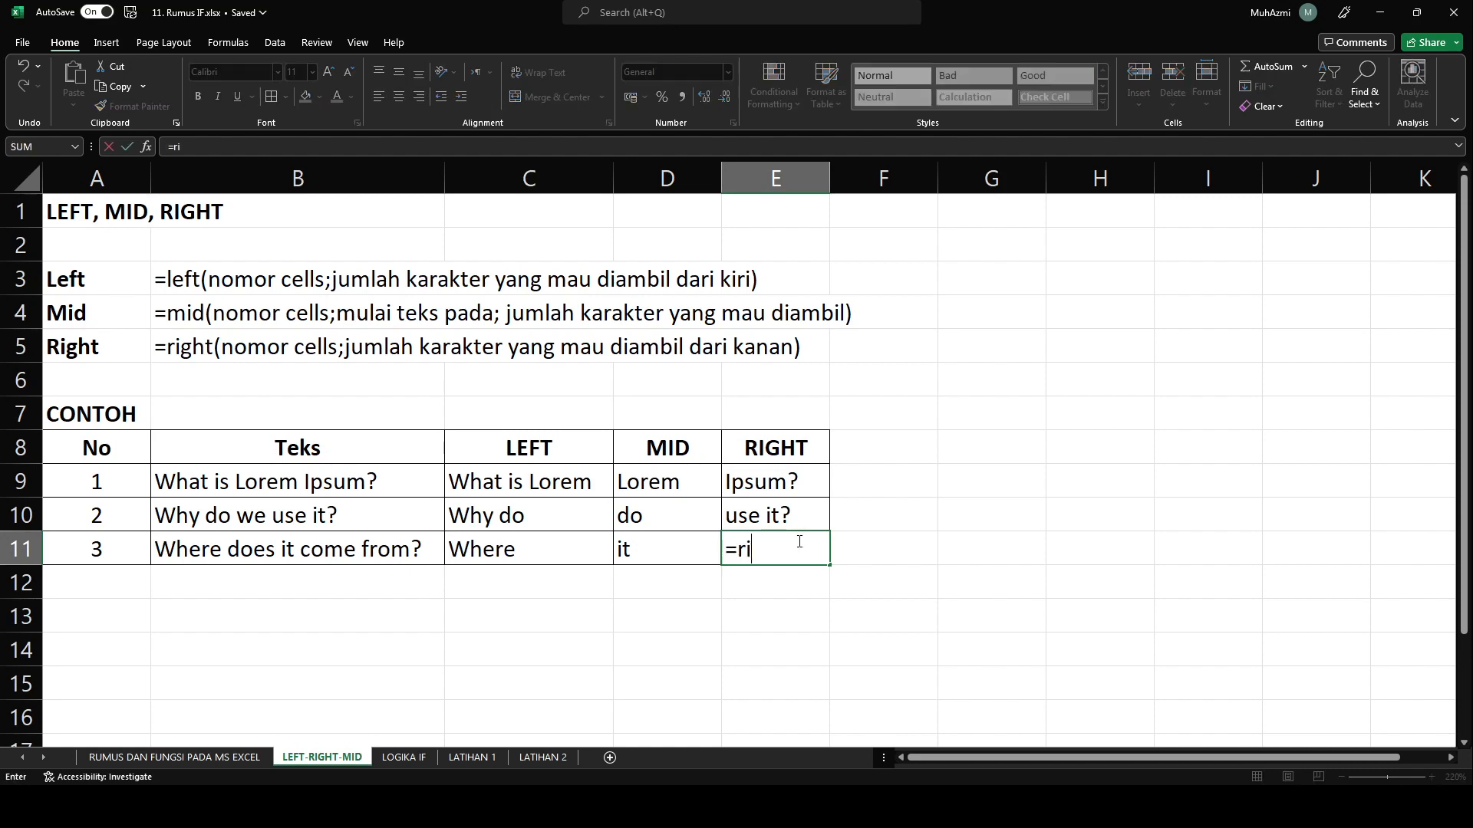
text(ght()
click(358, 553)
text(;)
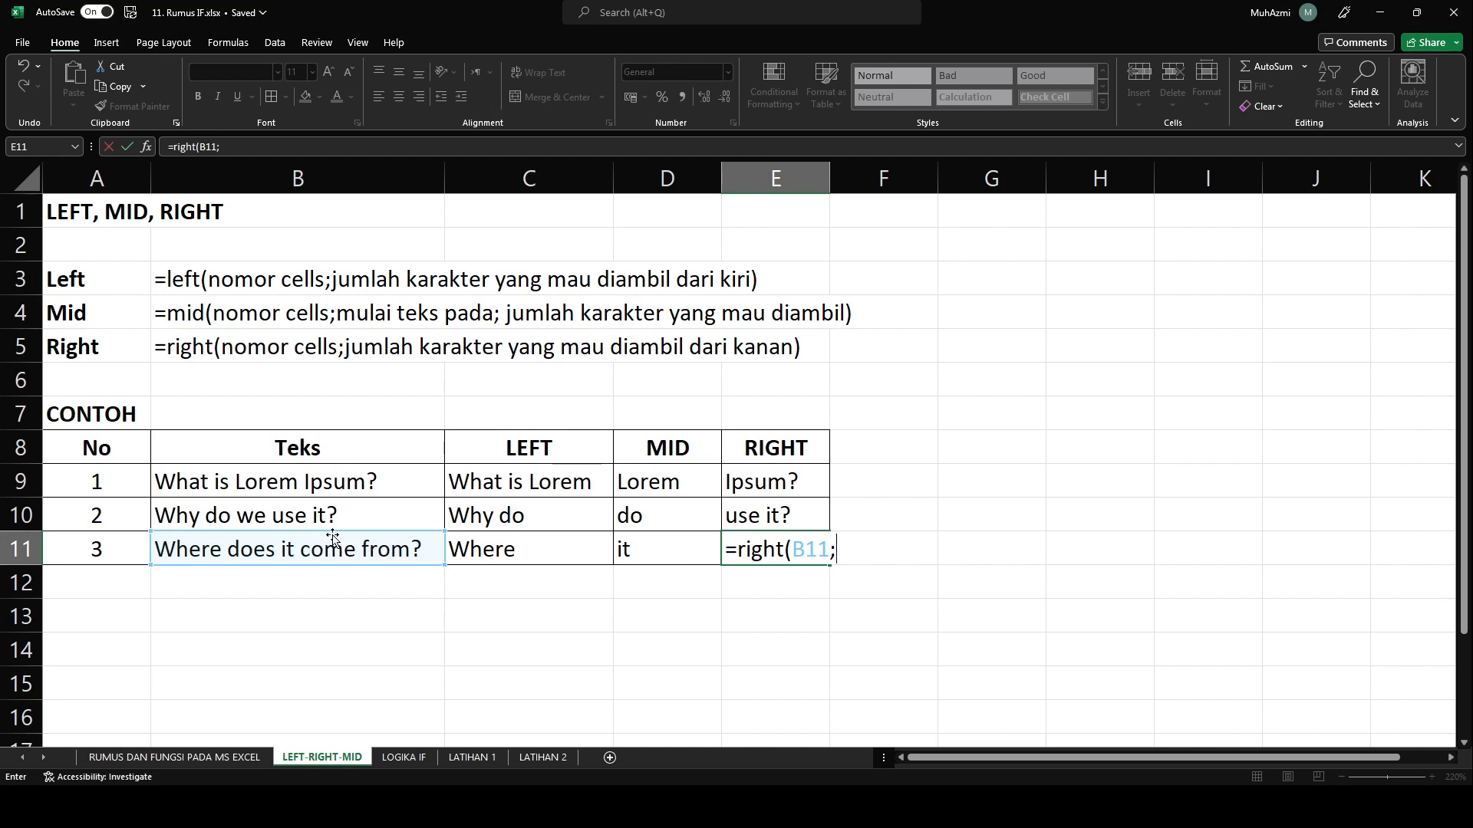
text(13)
key(Return)
Widen column E so the full text in E11 fits inside the table, and deselect the table.
click(823, 556)
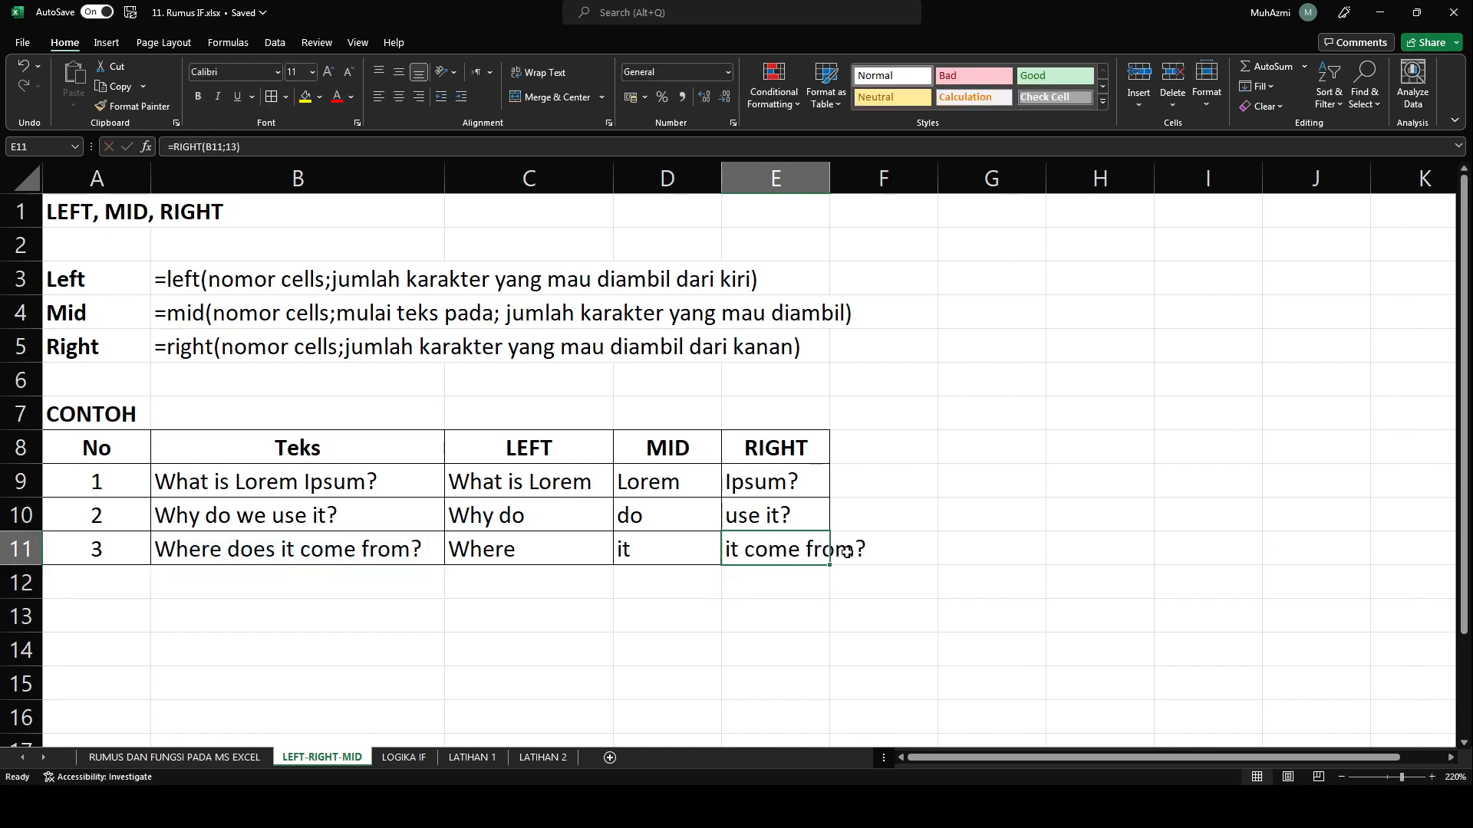
drag(830, 187, 872, 188)
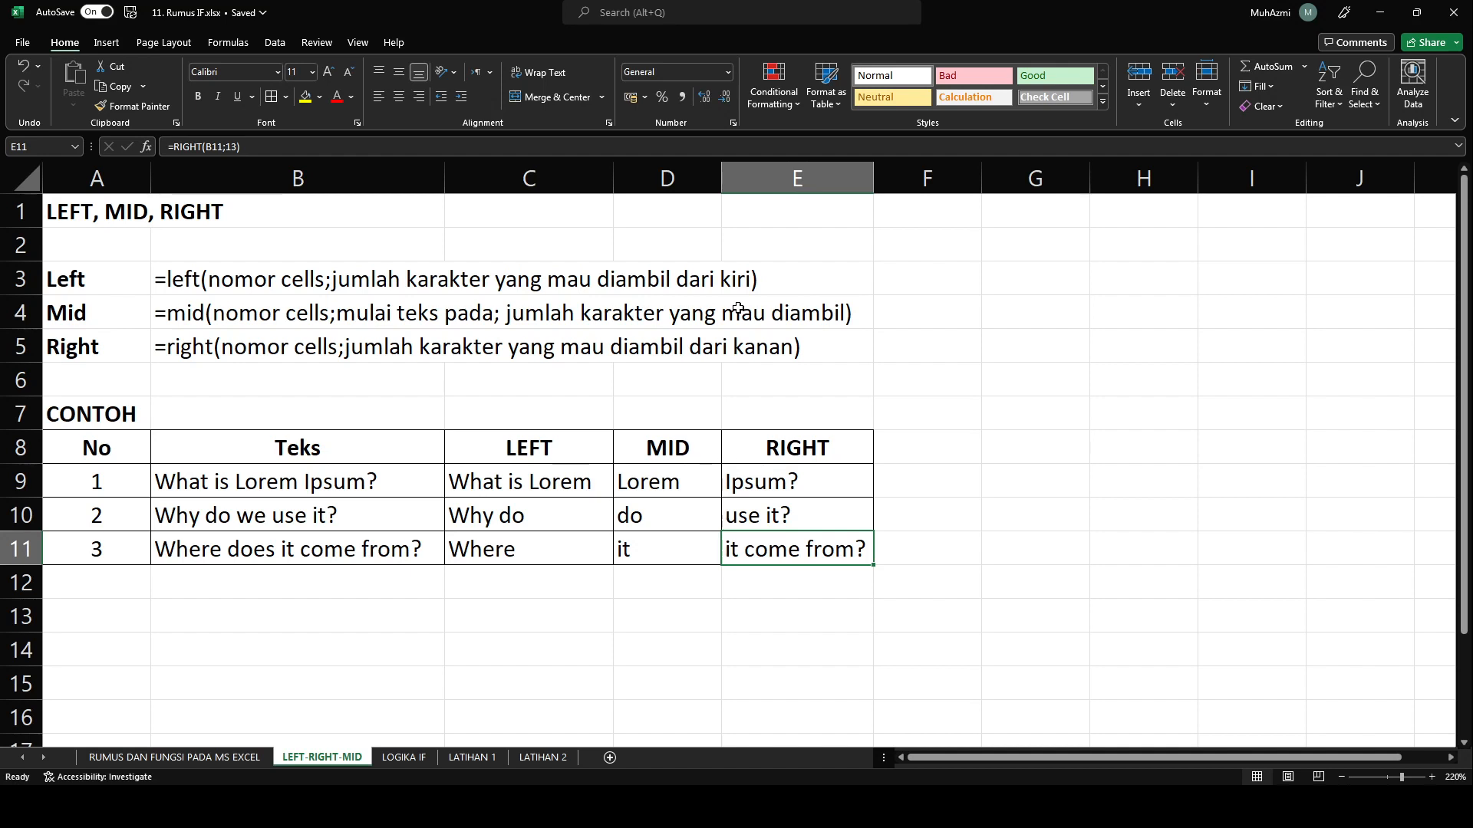
click(310, 390)
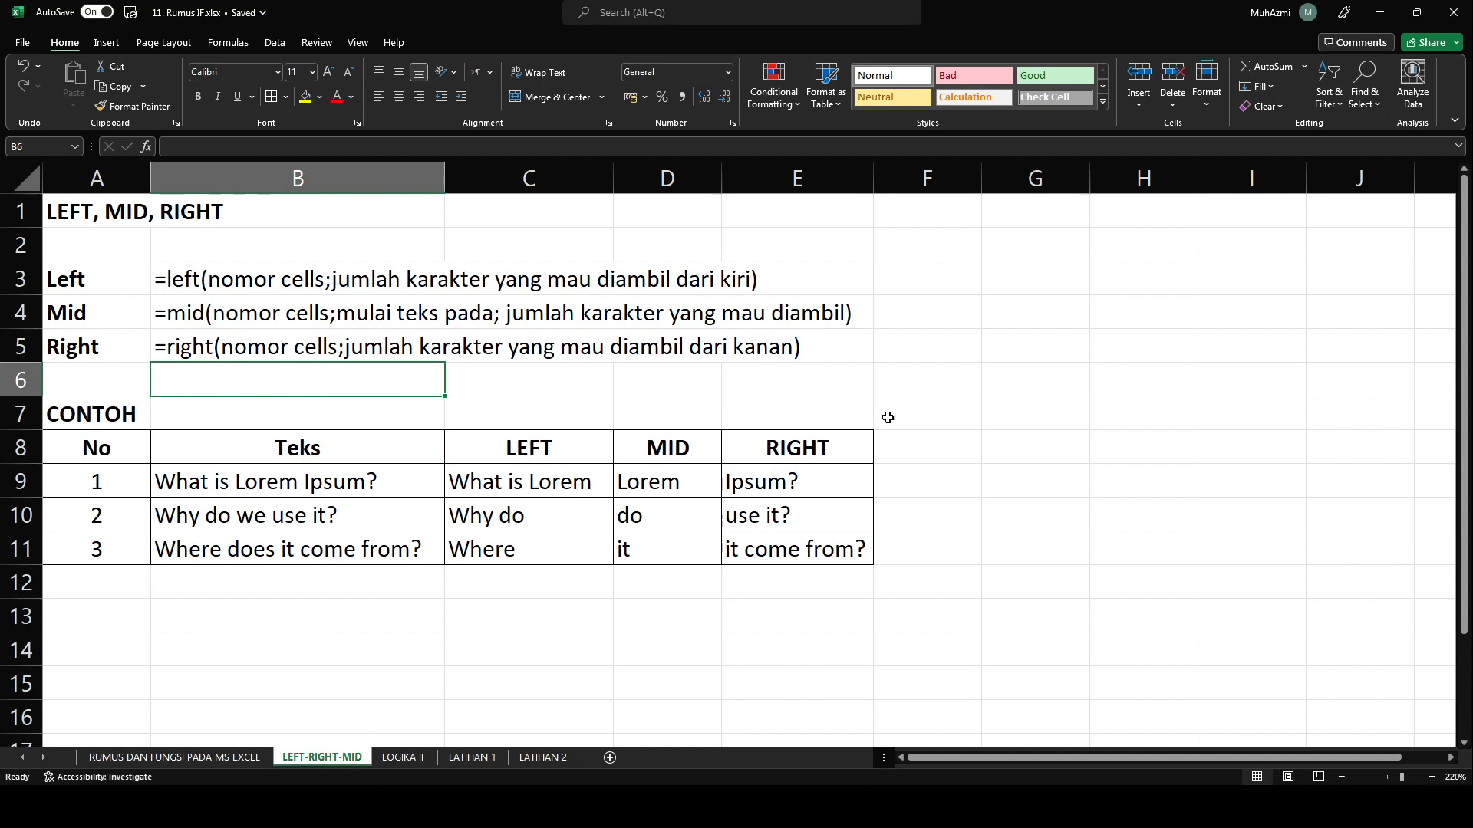
click(1074, 399)
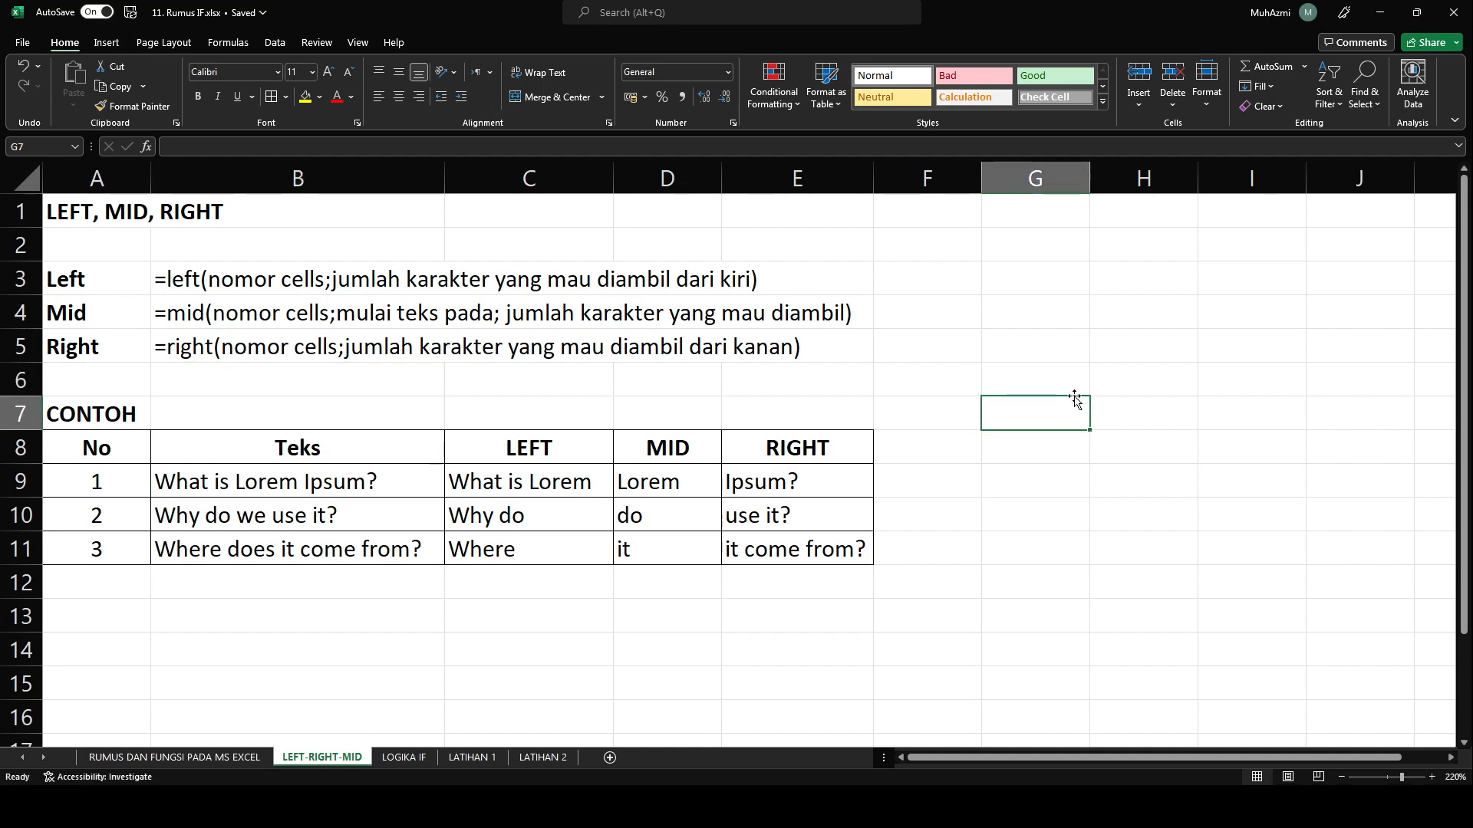